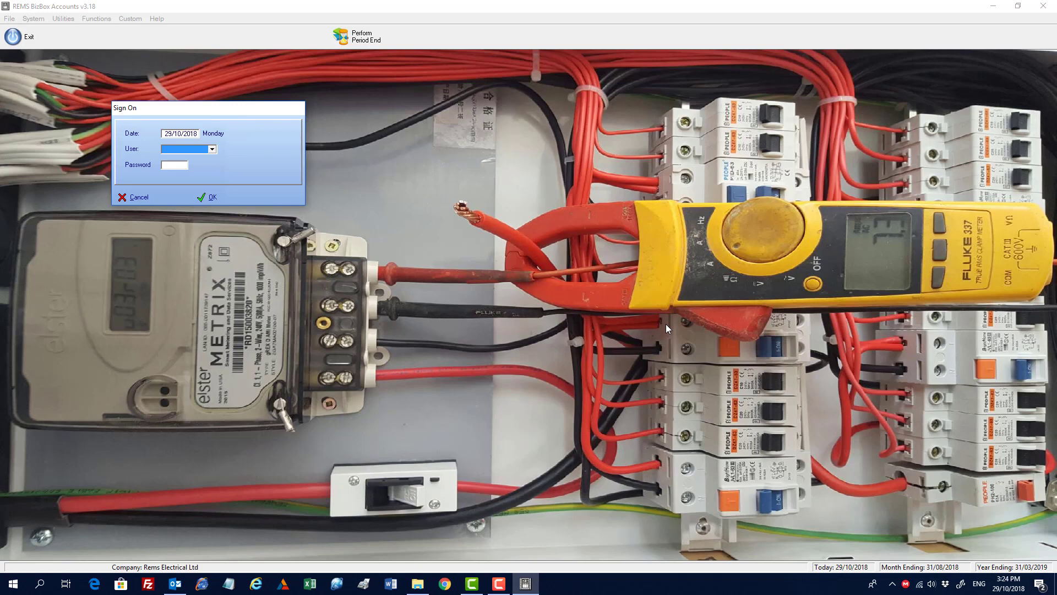
Step: Sign on to the accounts system as the SUPER user
key("s")
key("Tab")
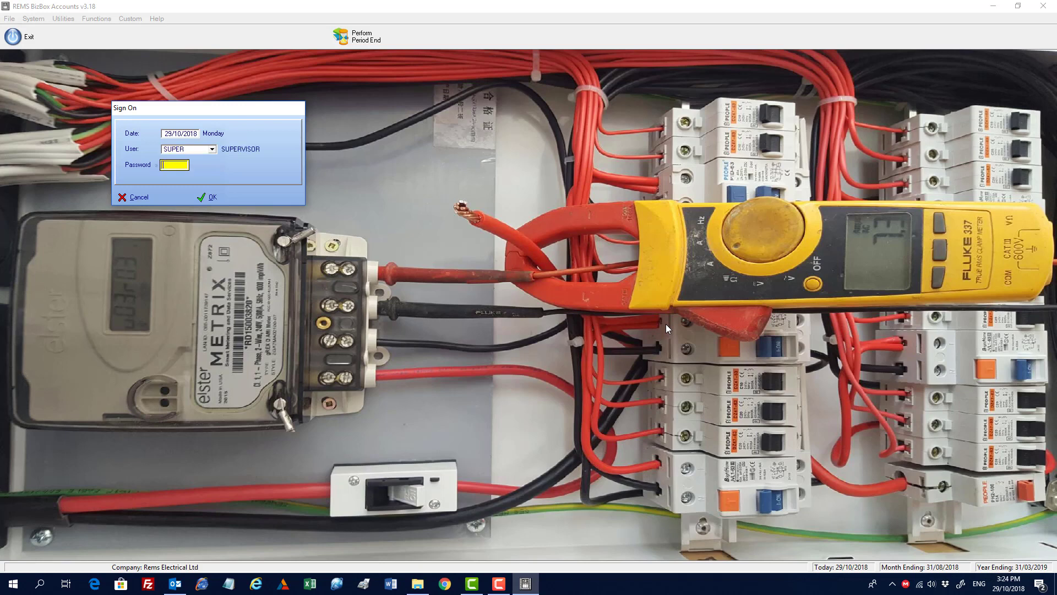
key("Tab")
key("Return")
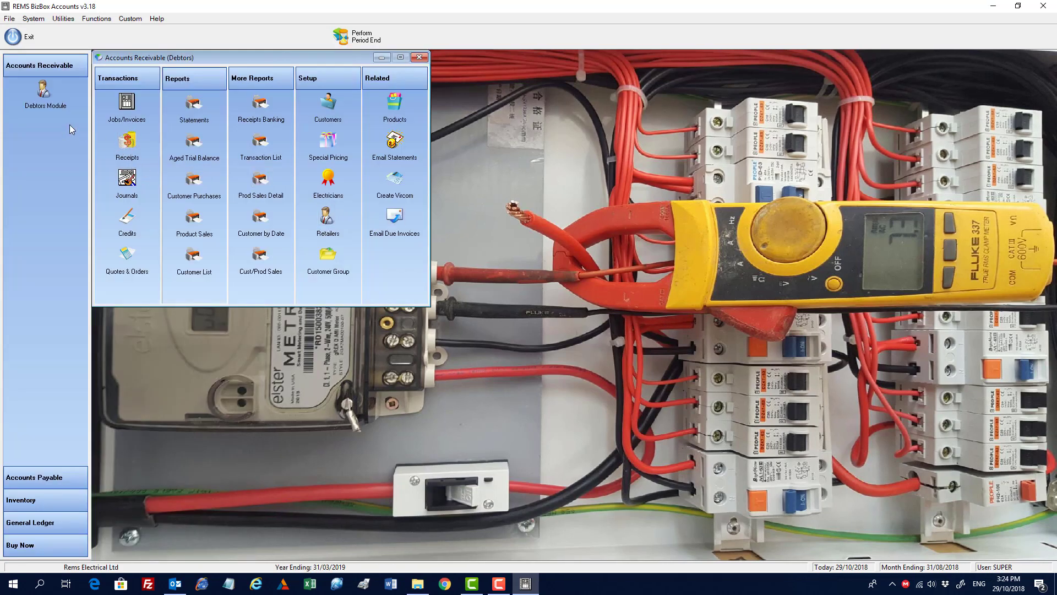
Step: Review the company setup's company details, system dates and logo, then close it without saving
left_click(33, 18)
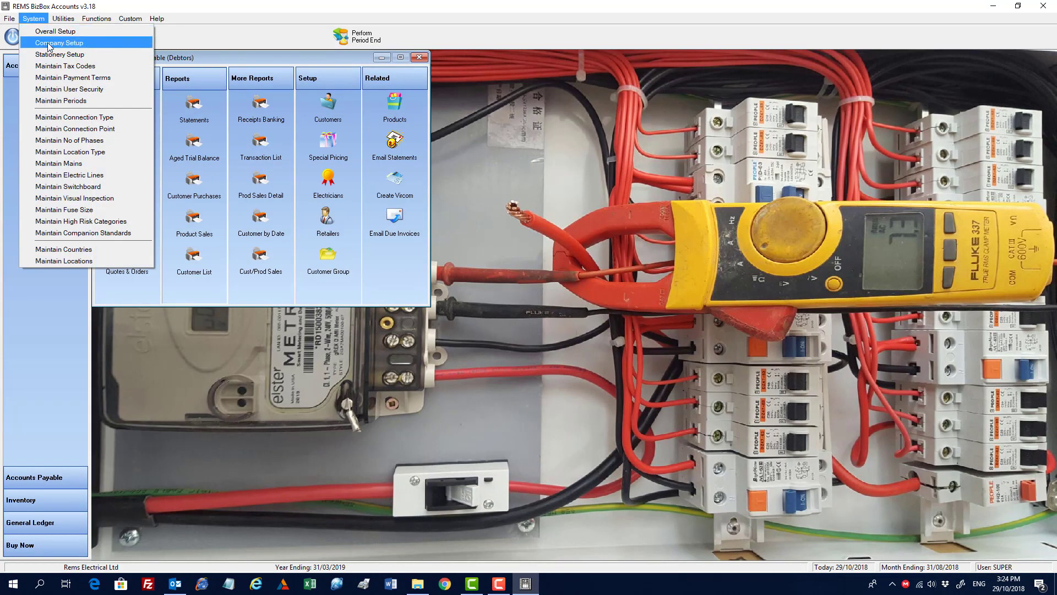
left_click(48, 43)
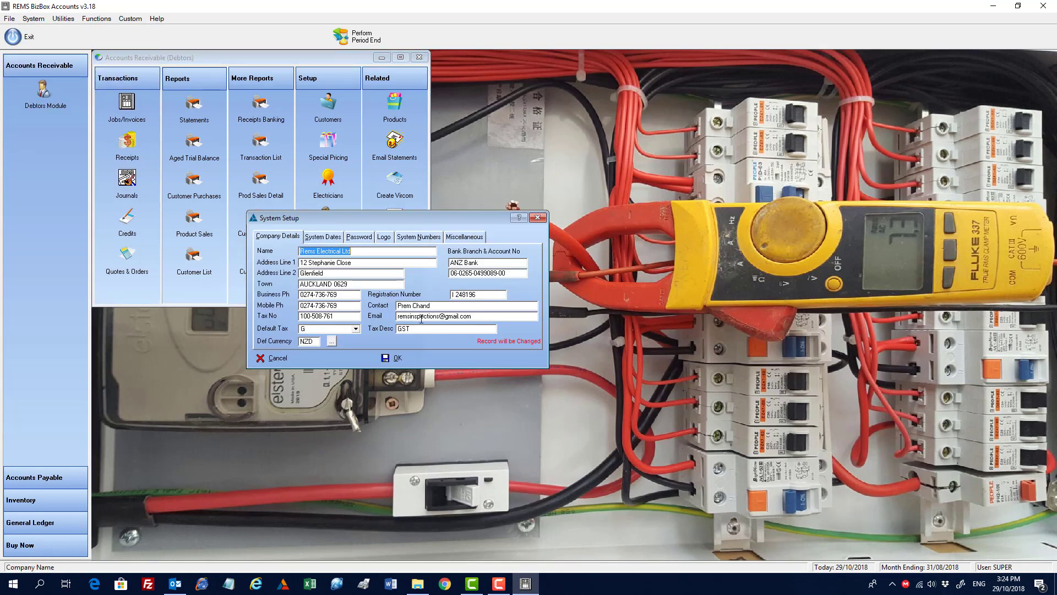
left_click(327, 236)
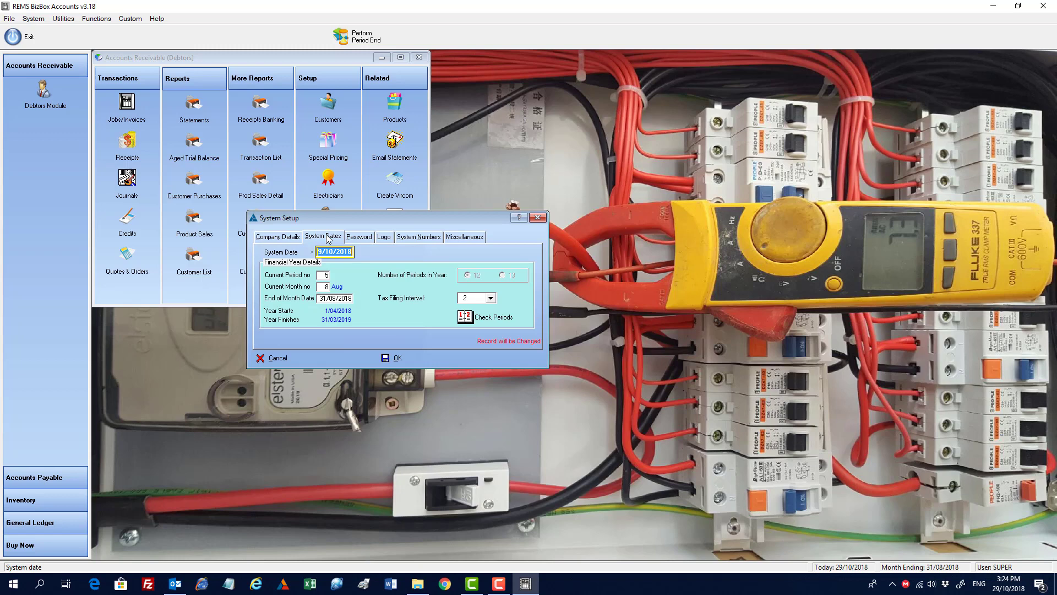
left_click(323, 275)
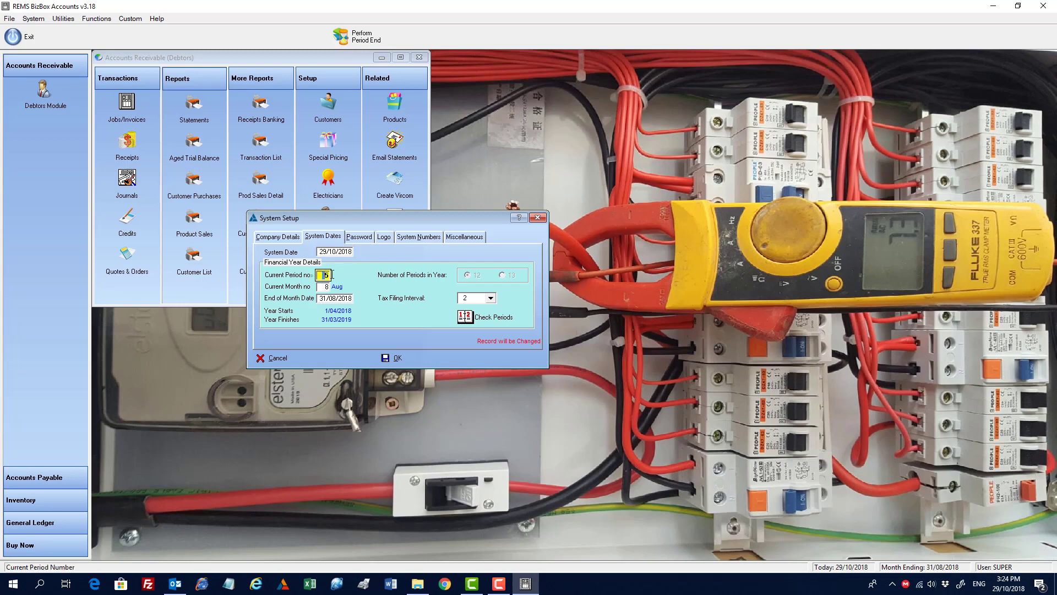
left_click(323, 287)
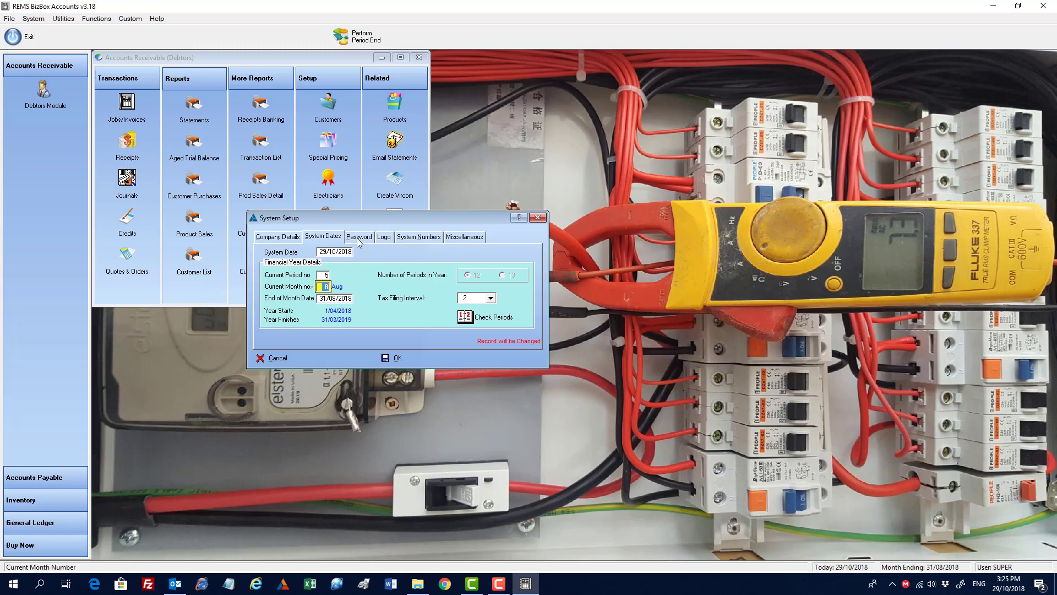
left_click(388, 243)
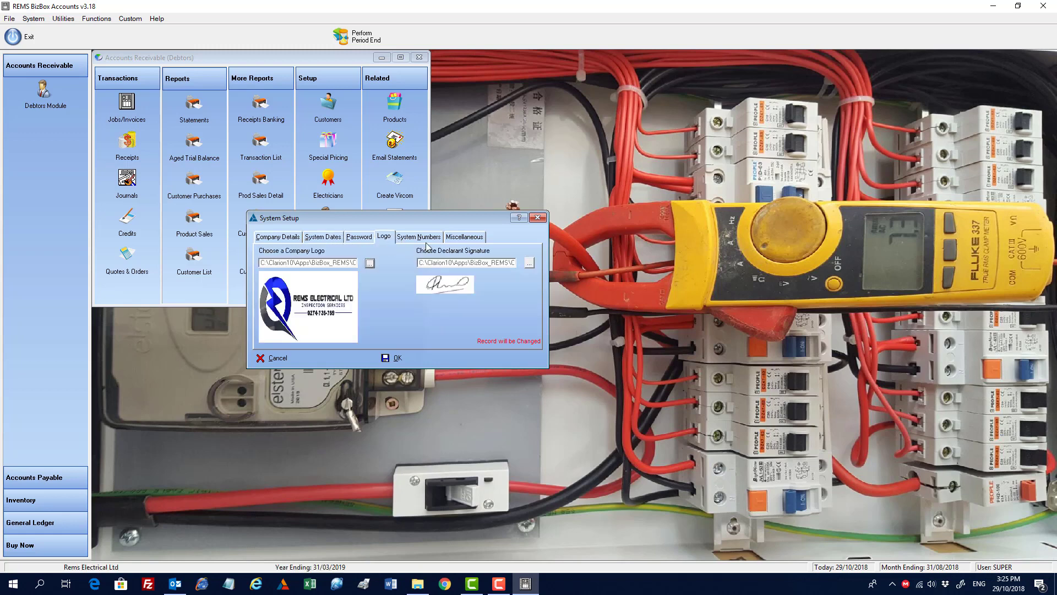
left_click(390, 359)
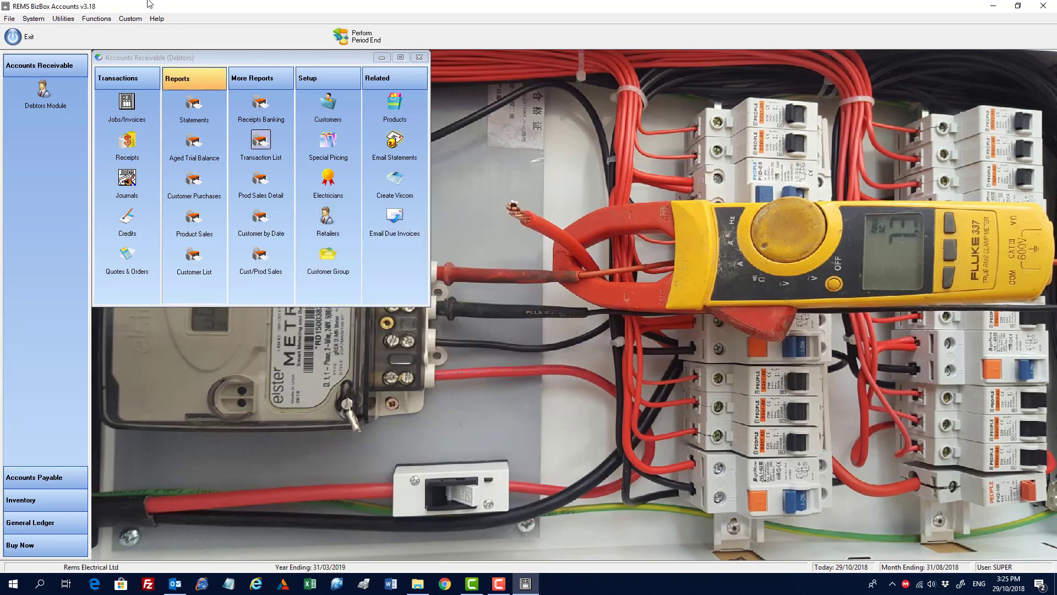
Step: Open the number-of-phases list, start inserting a record, cancel it and close the list
left_click(34, 19)
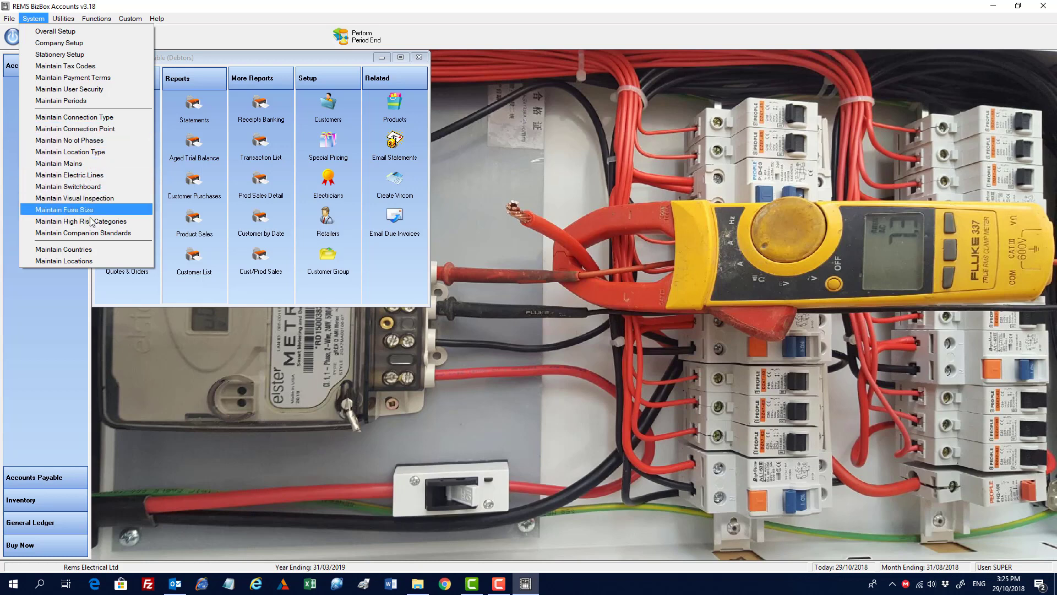
left_click(96, 145)
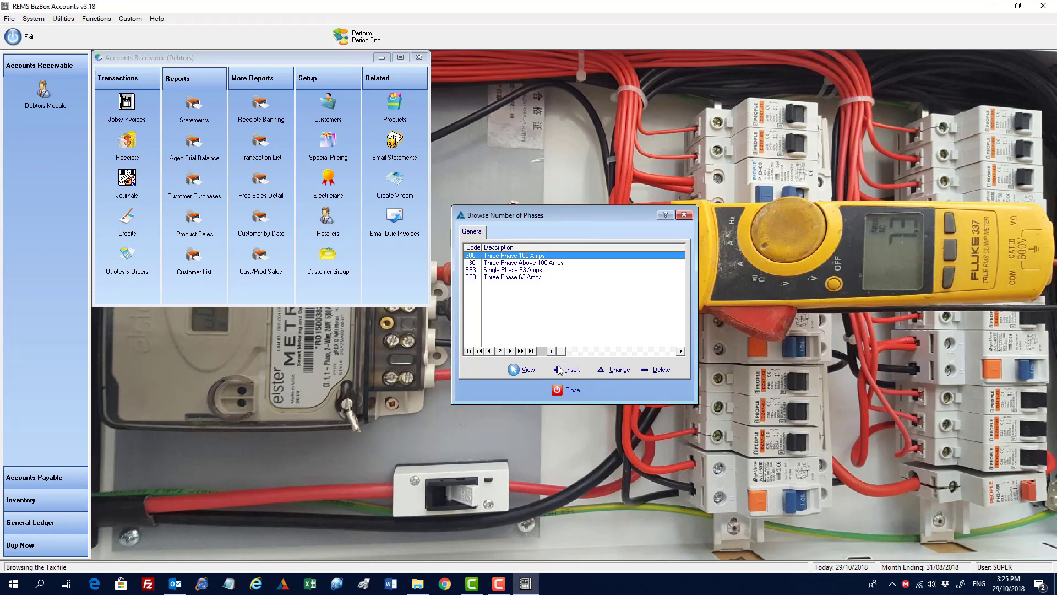
left_click(564, 370)
left_click(586, 341)
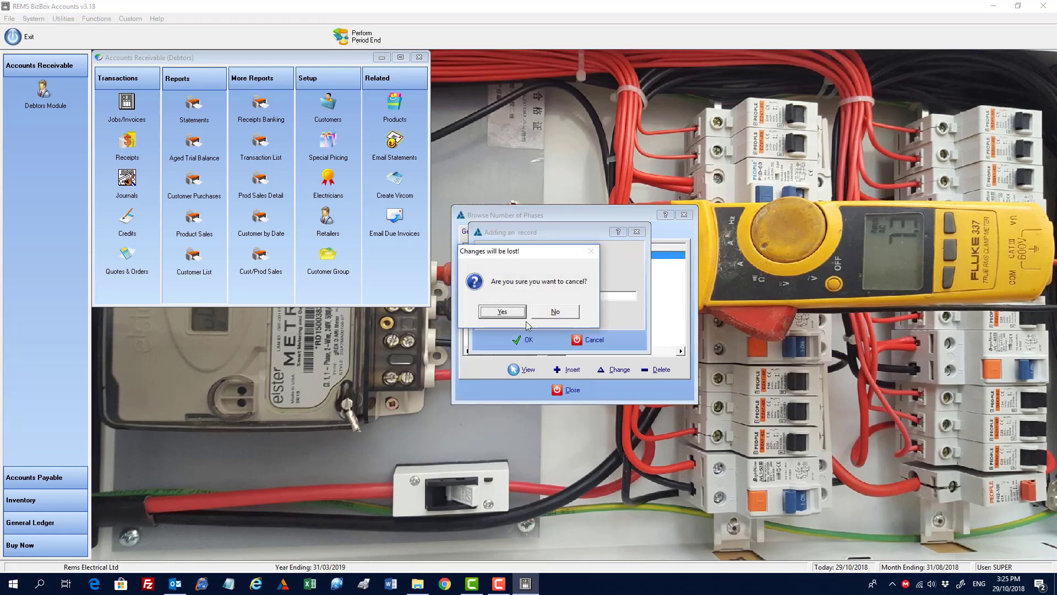
left_click(501, 311)
left_click(564, 391)
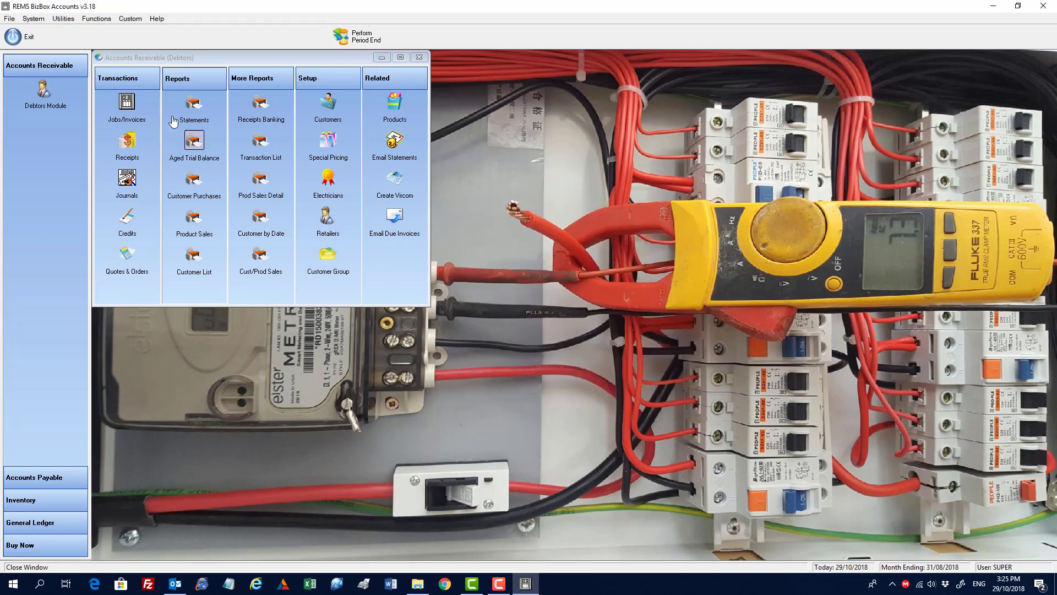
Step: Browse the electricians and retailers lists, opening and cancelling a new electrician record
left_click(33, 18)
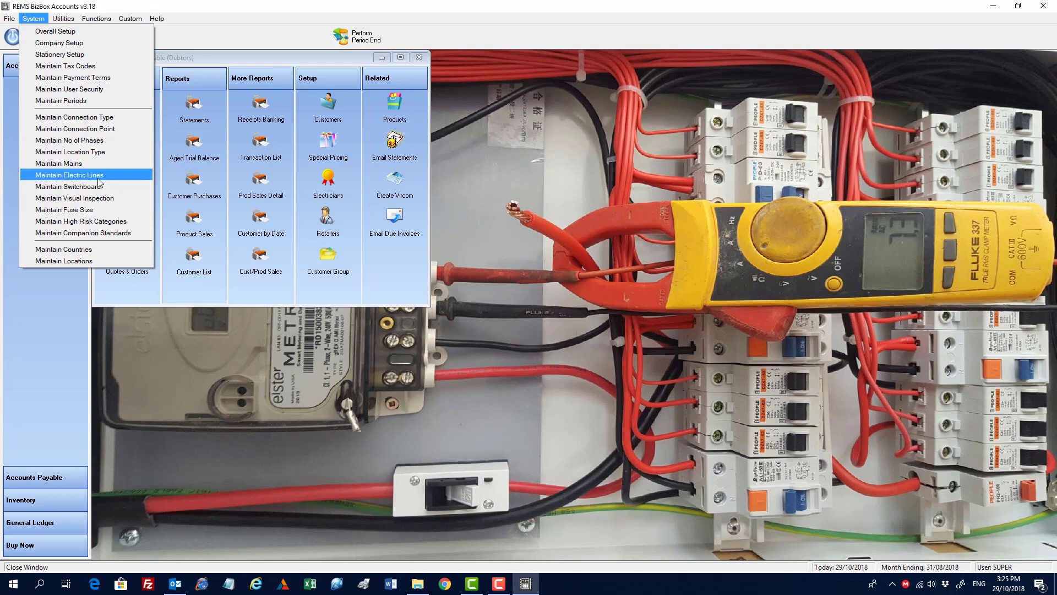
left_click(417, 264)
left_click(328, 179)
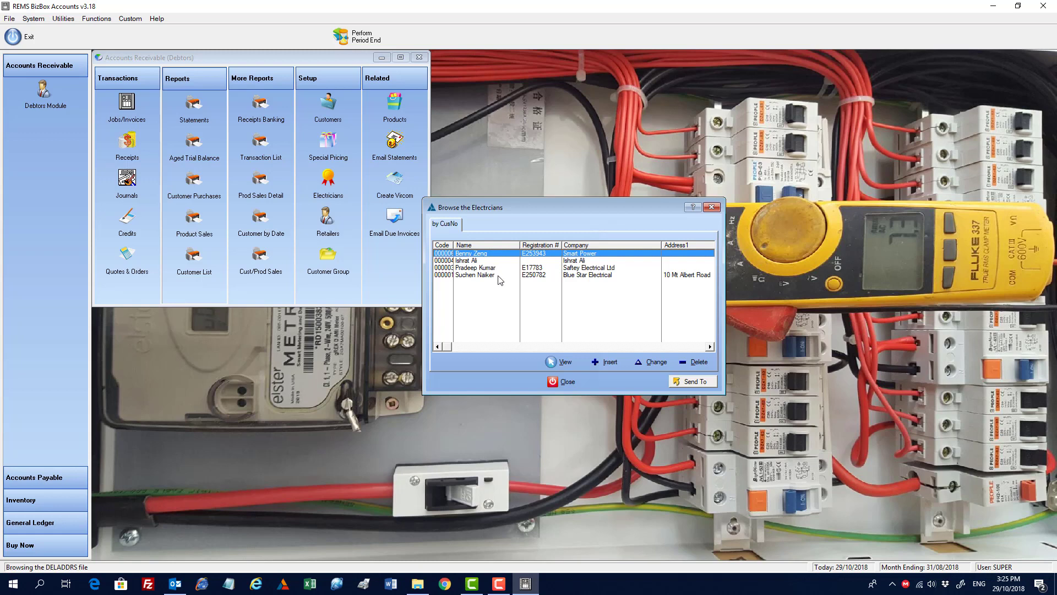
left_click(606, 362)
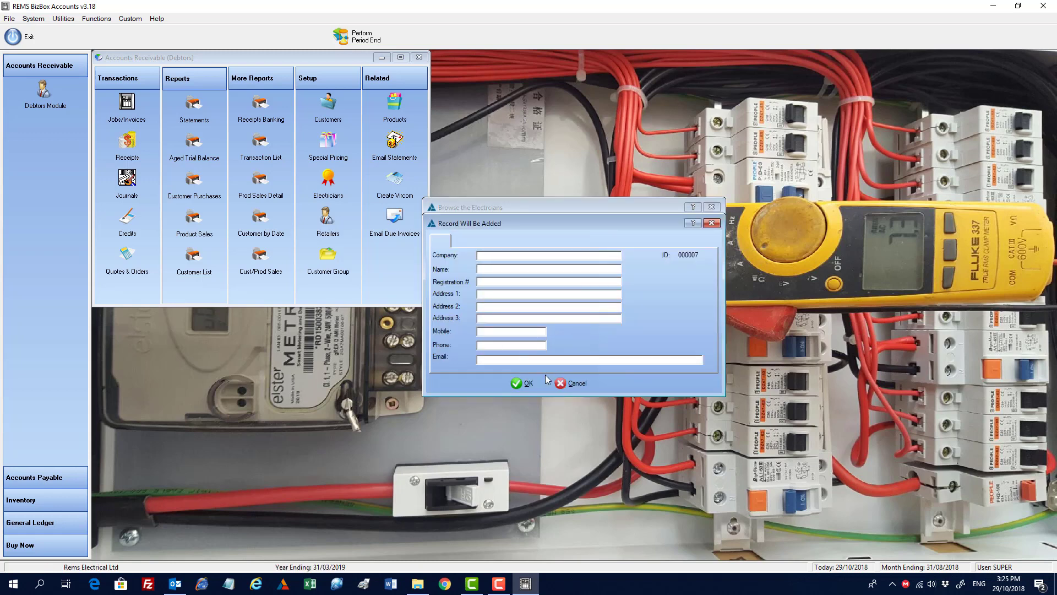
left_click(581, 383)
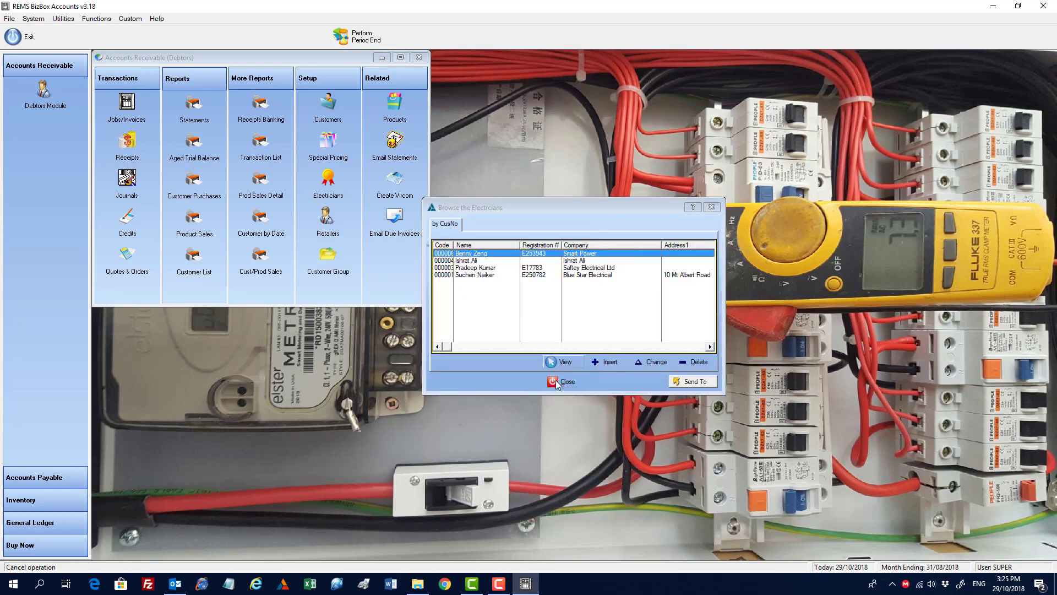
left_click(565, 382)
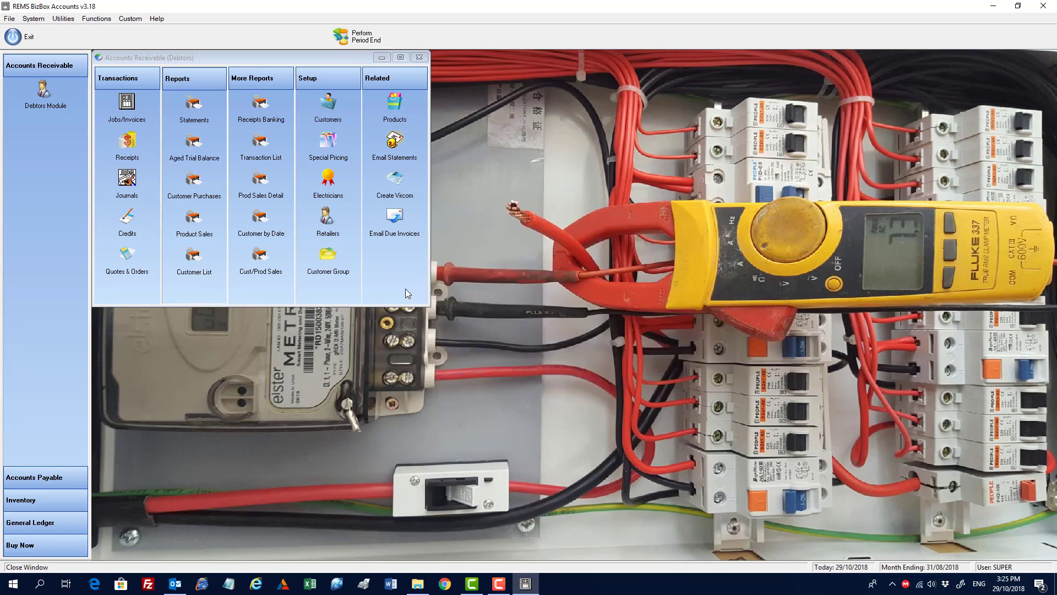
left_click(330, 220)
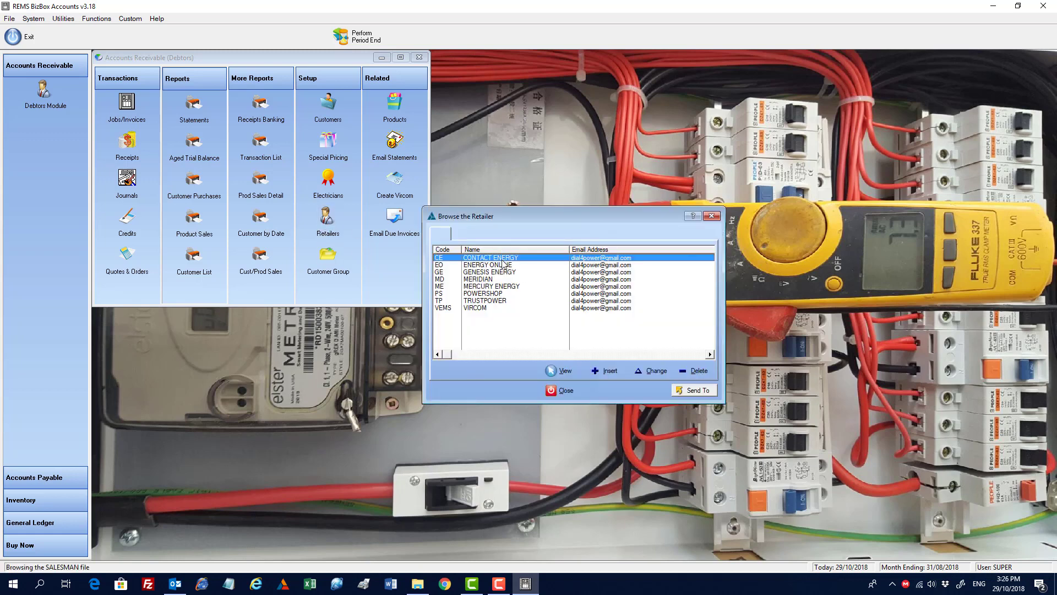
left_click(563, 391)
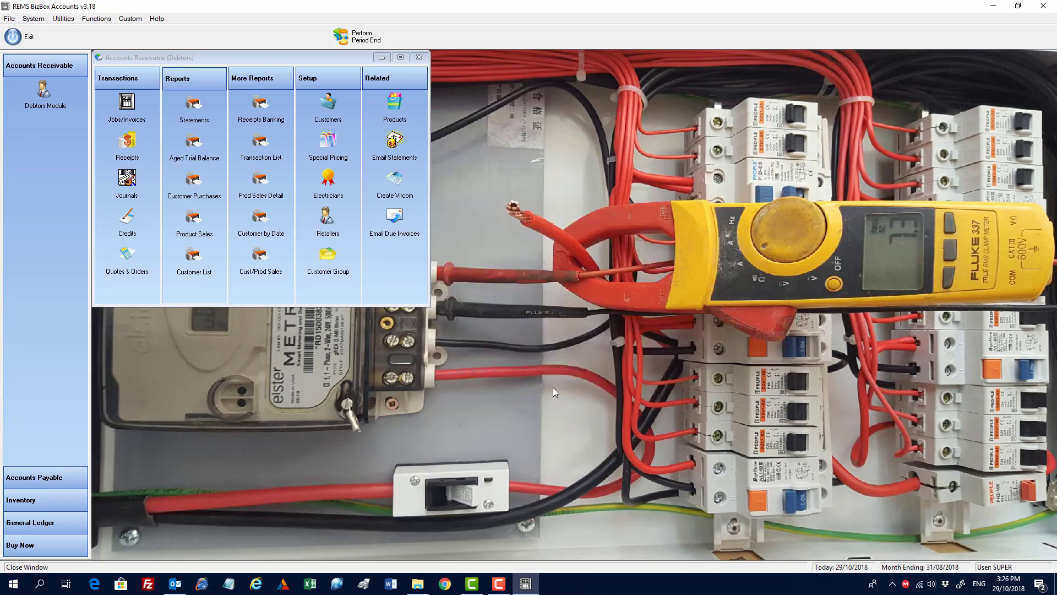
Step: Open job invoicing, select the fourth unposted job and generate its RoI report as a PDF, choosing to email it
left_click(127, 104)
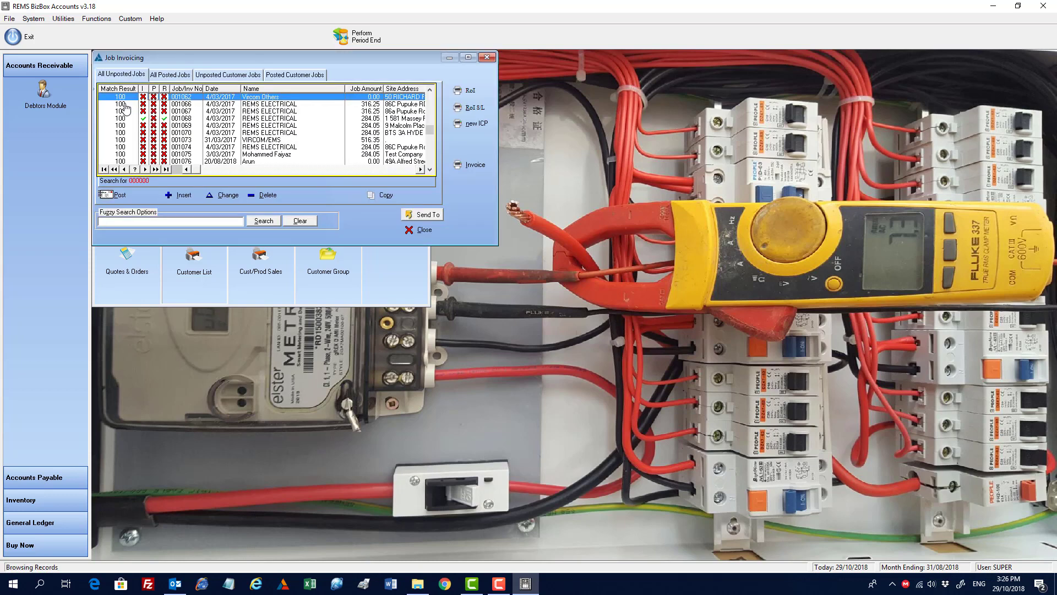
left_click(176, 119)
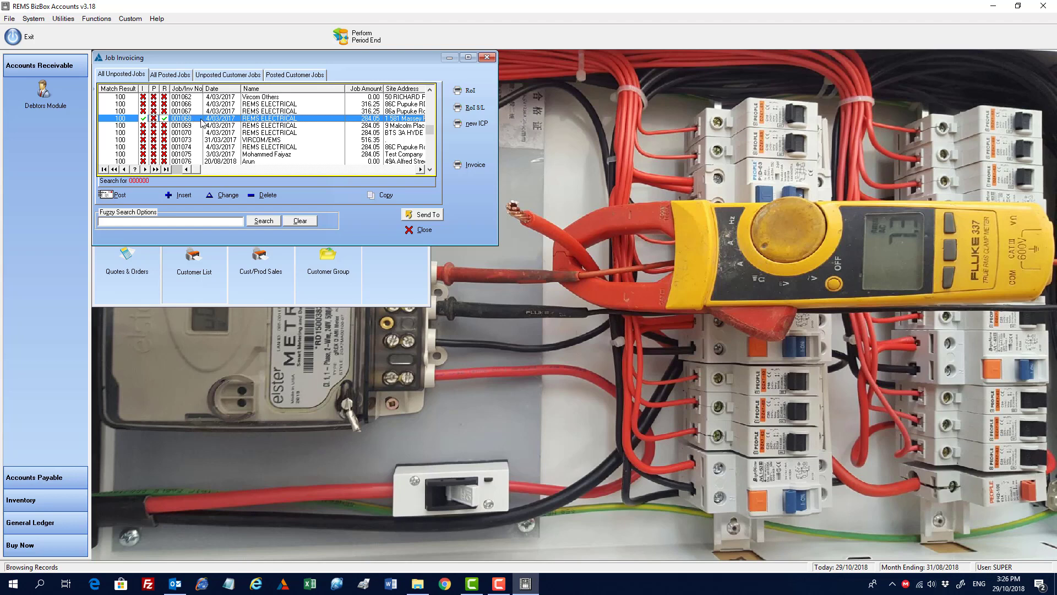
left_click(467, 91)
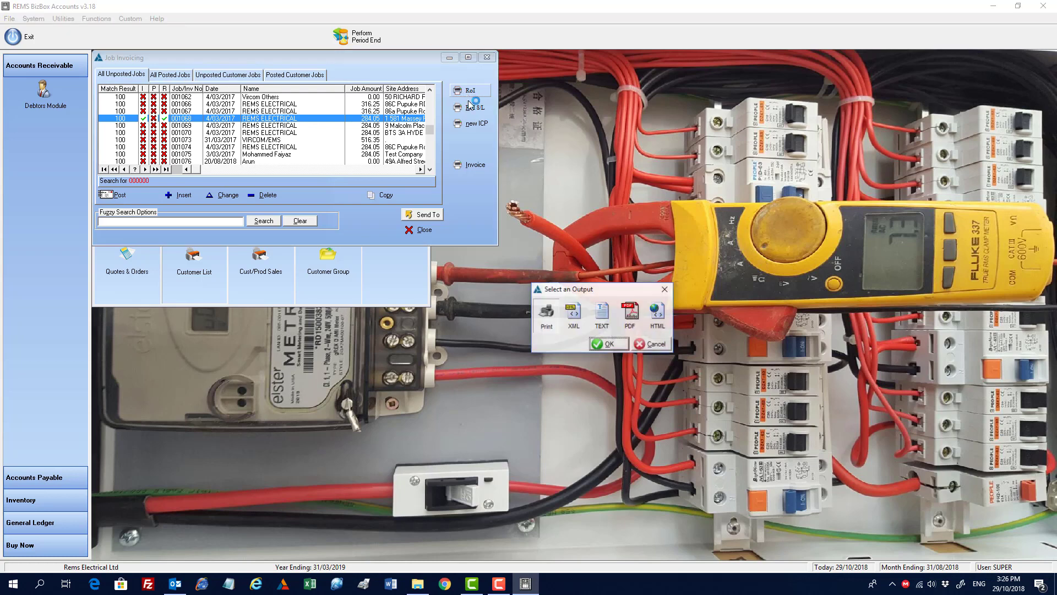
left_click(631, 315)
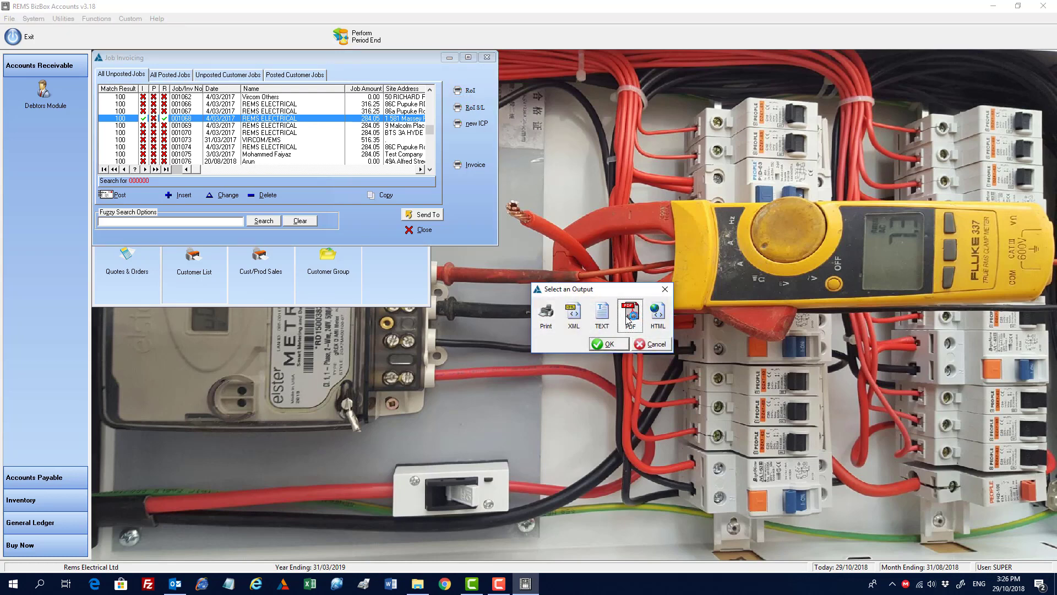
left_click(610, 344)
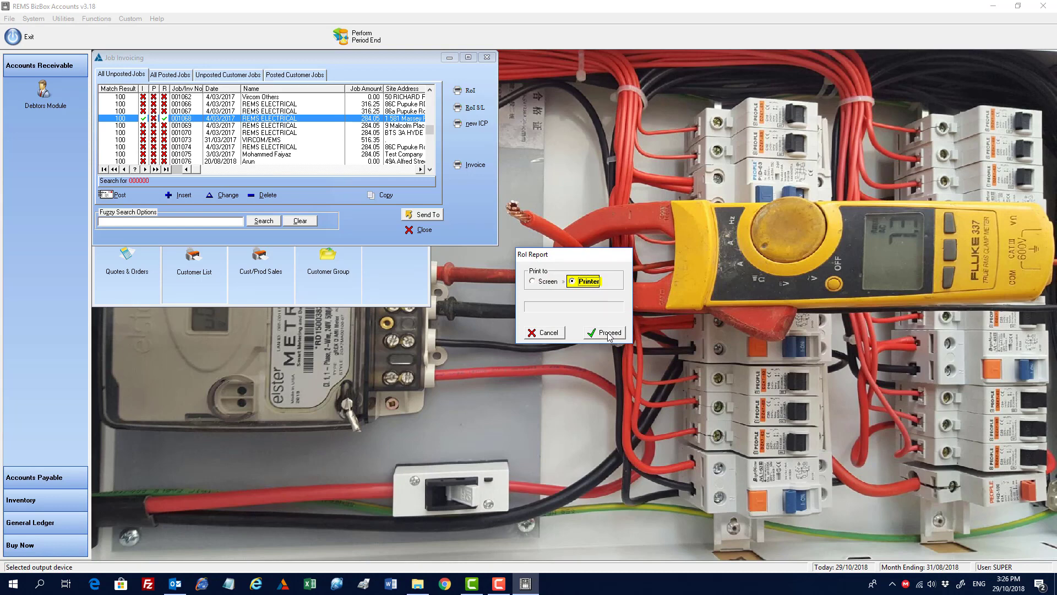
left_click(606, 333)
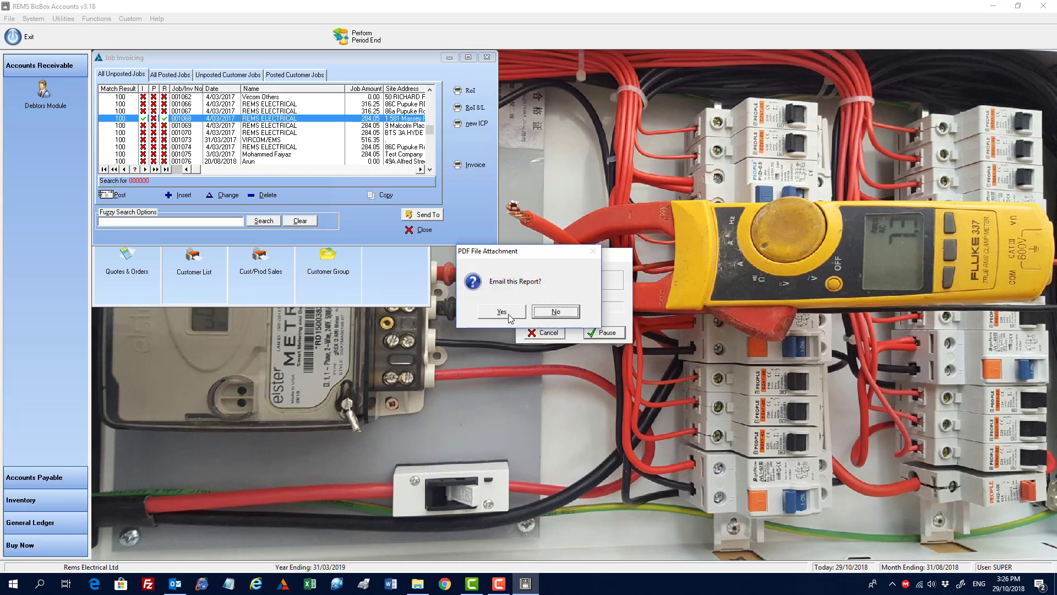
left_click(509, 315)
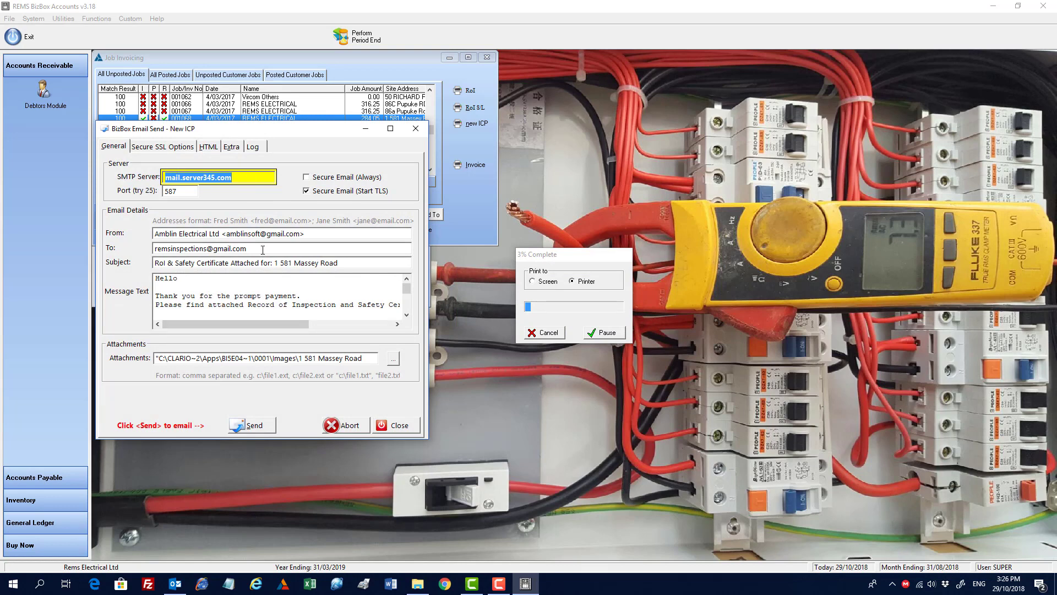
Step: Review the email's General, Secure SSL Options, HTML and Extra settings, then close the email window
left_click(168, 145)
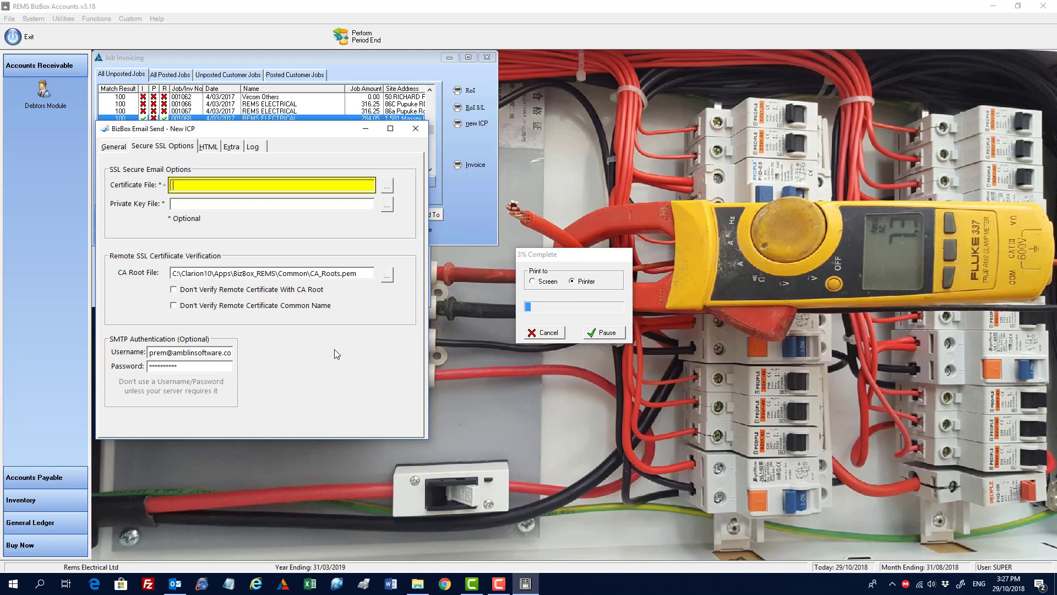
left_click(125, 148)
left_click(210, 148)
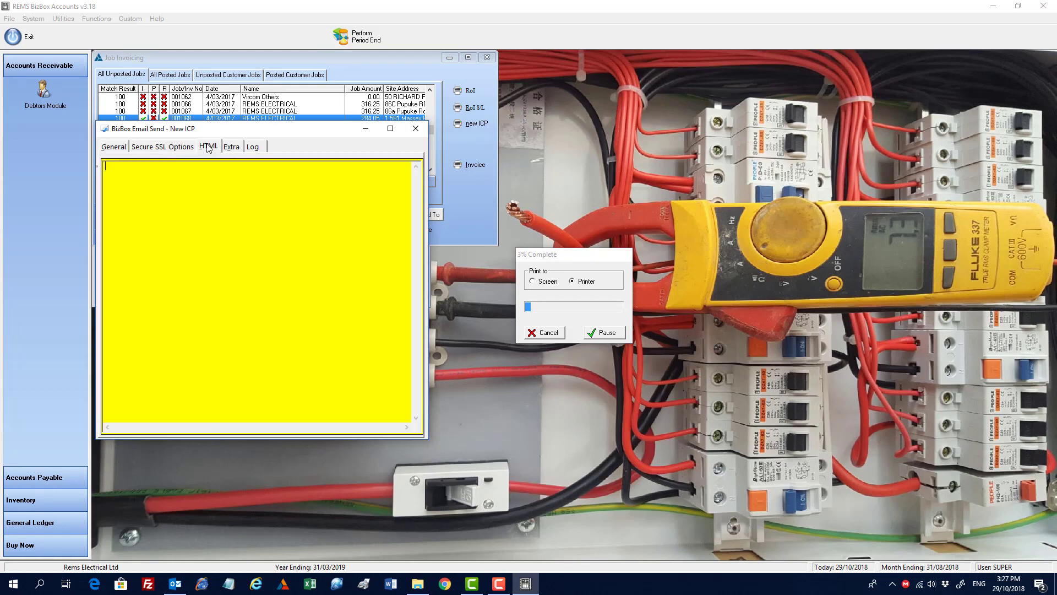
left_click(232, 147)
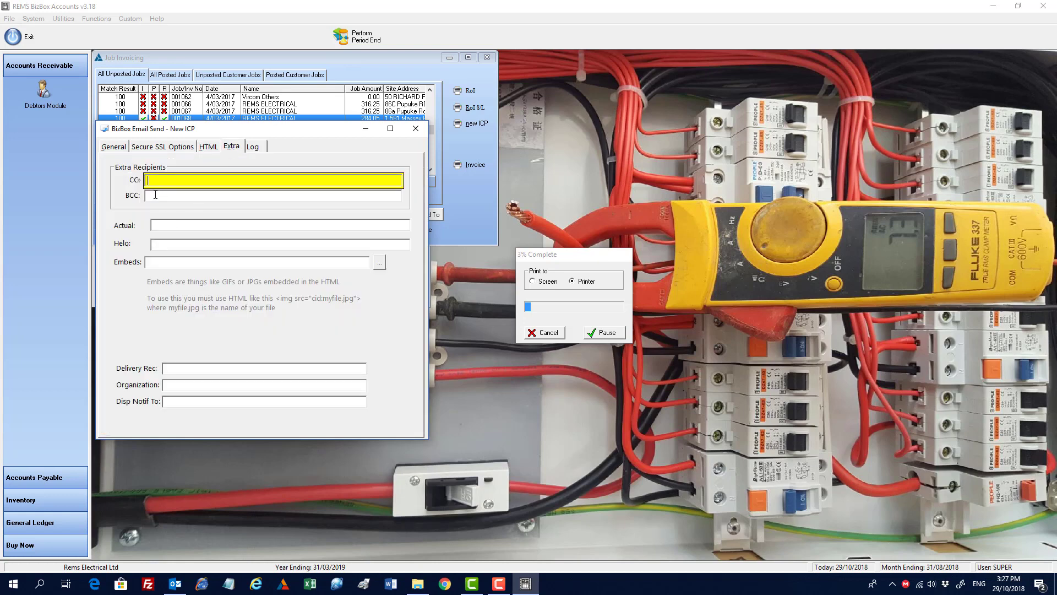
left_click(116, 149)
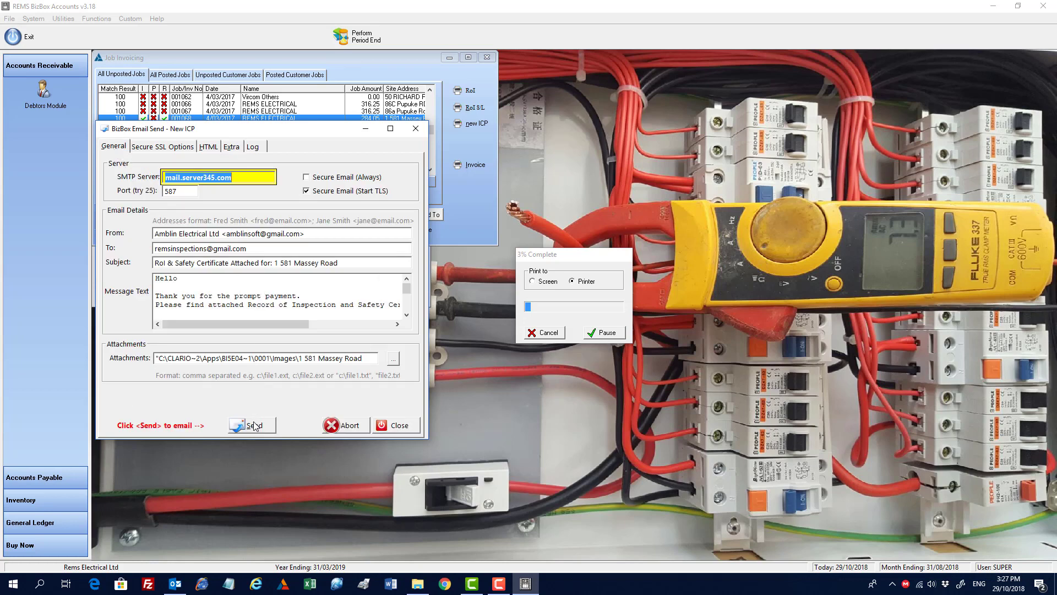
left_click(395, 426)
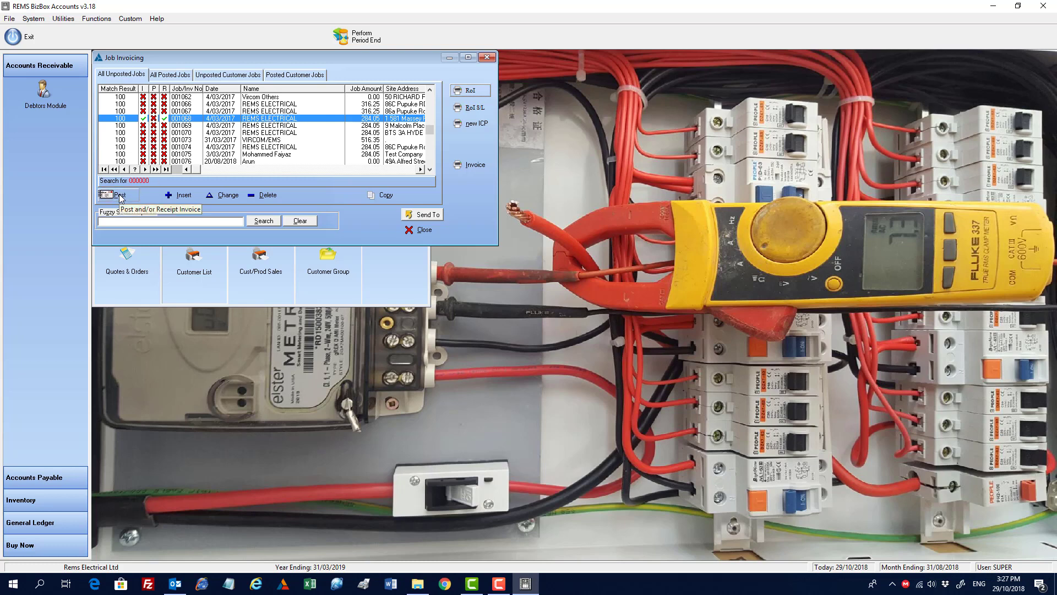
Step: Switch to all posted jobs and try to mark the first posted job as paid
left_click(173, 77)
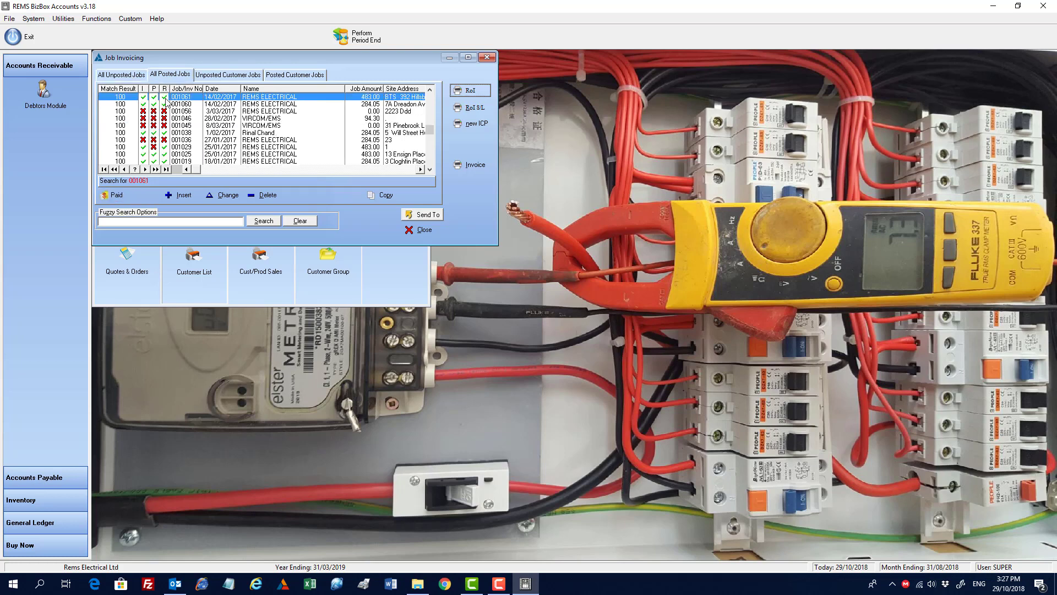
left_click(115, 197)
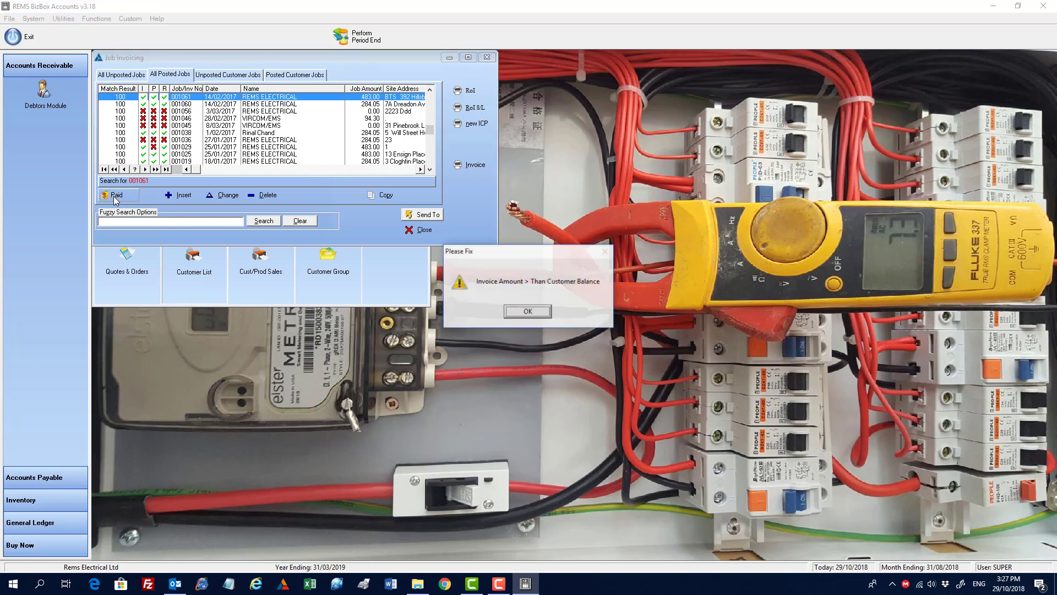
left_click(529, 312)
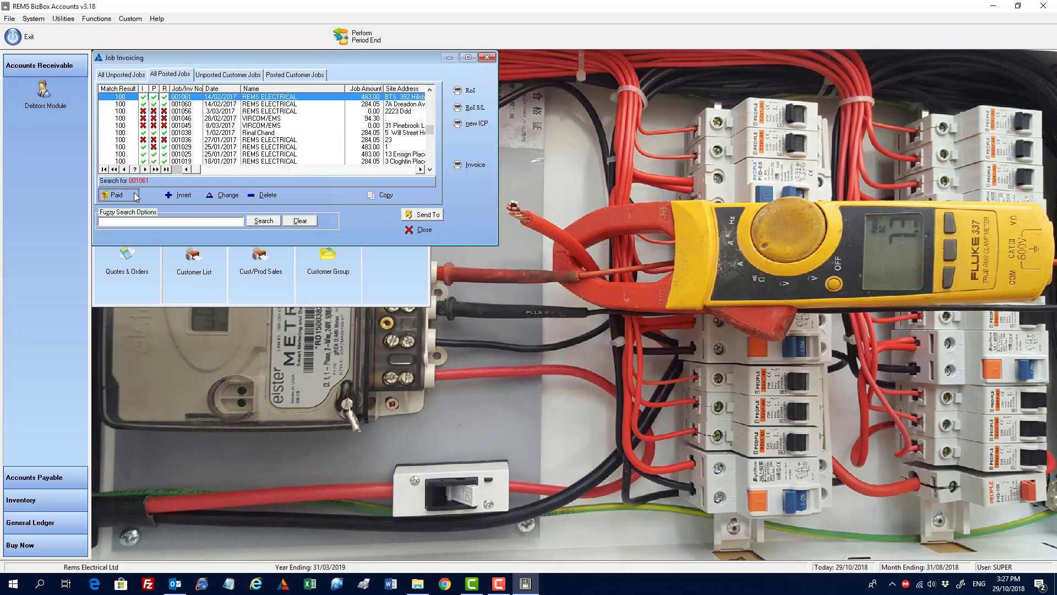
Step: Return to unposted jobs and generate a PDF invoice for job 001068
left_click(155, 99)
left_click(130, 74)
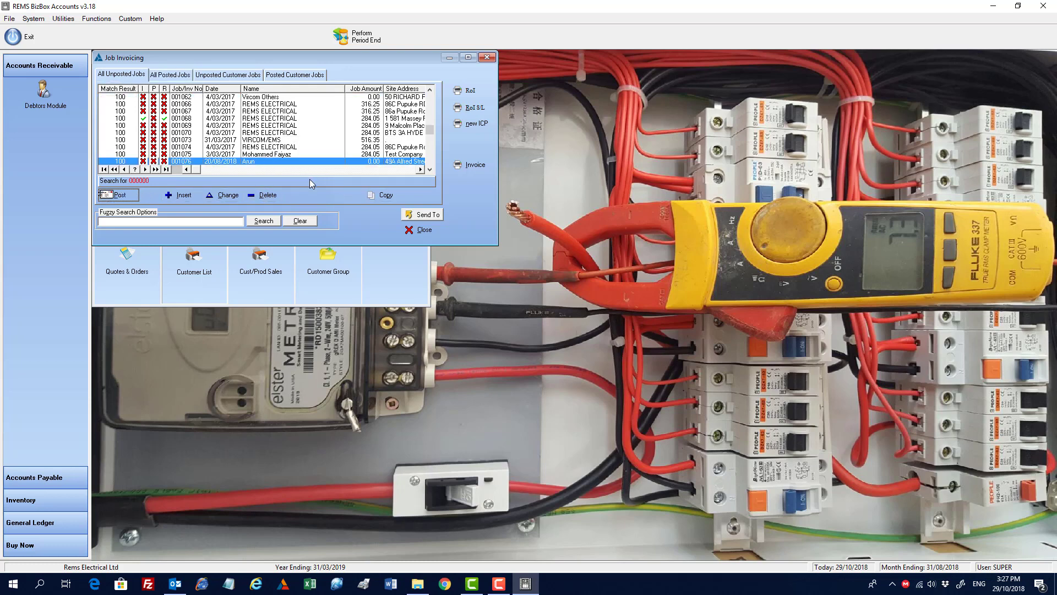
left_click(255, 119)
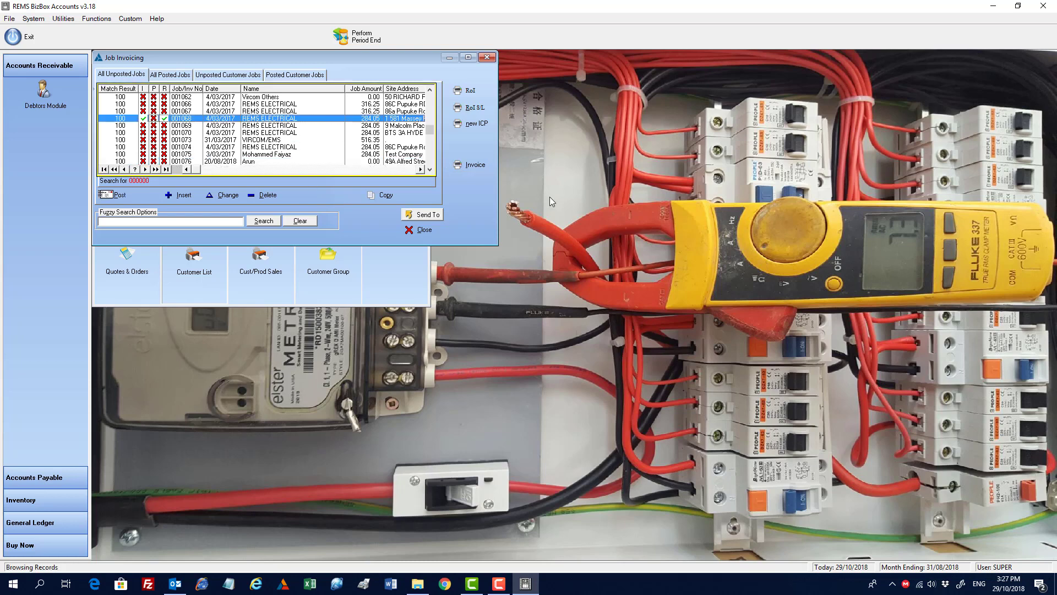
left_click(471, 164)
left_click(629, 312)
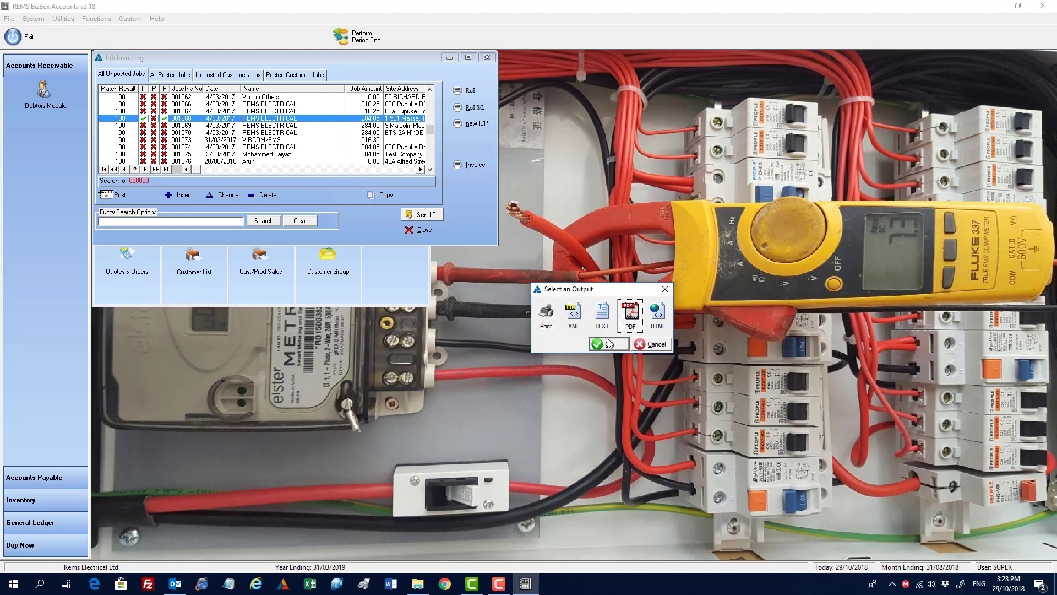
left_click(606, 344)
Step: Choose to email the invoice report, then close the email window without sending
left_click(434, 334)
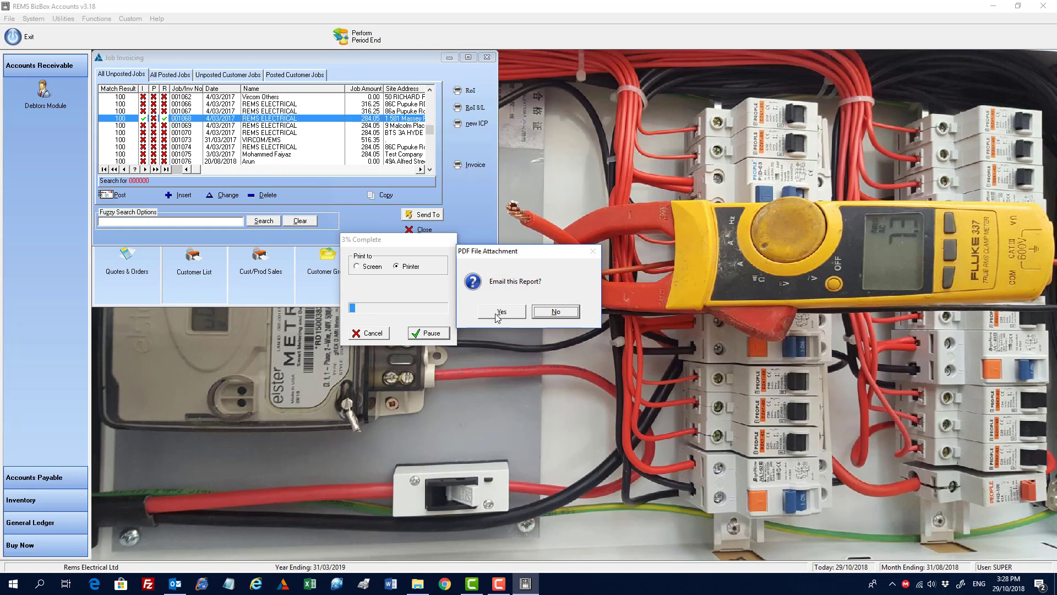
left_click(499, 313)
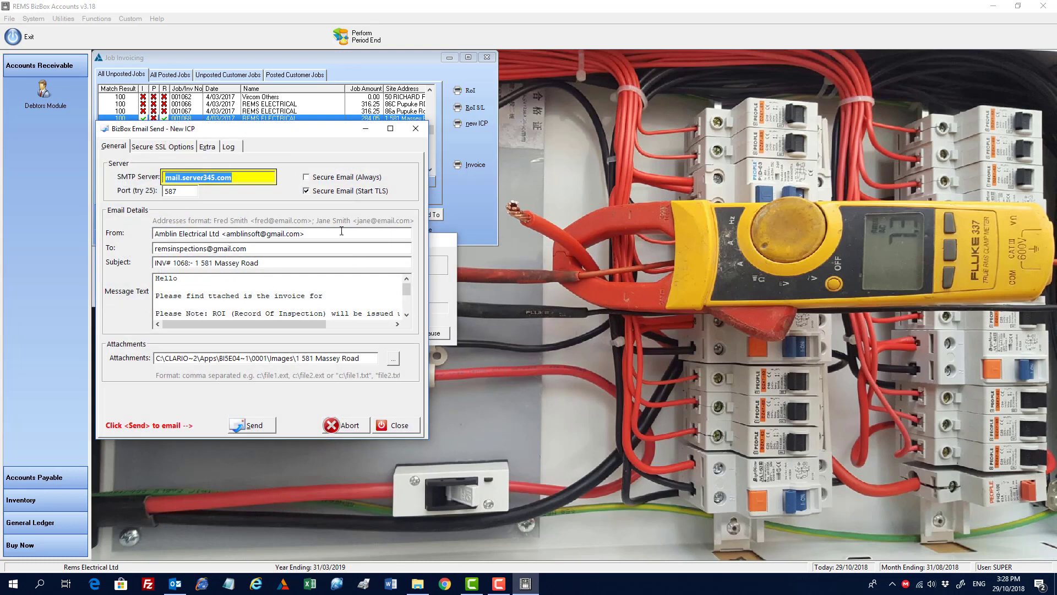
left_click(396, 426)
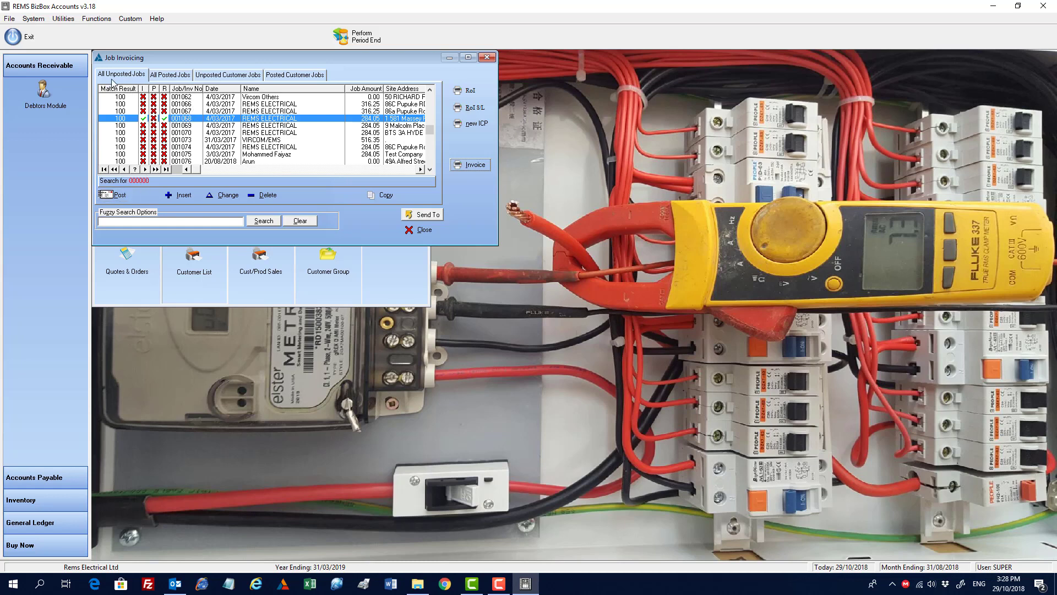
Step: Show unposted customer jobs filtered to the first customer in the customer list
left_click(163, 78)
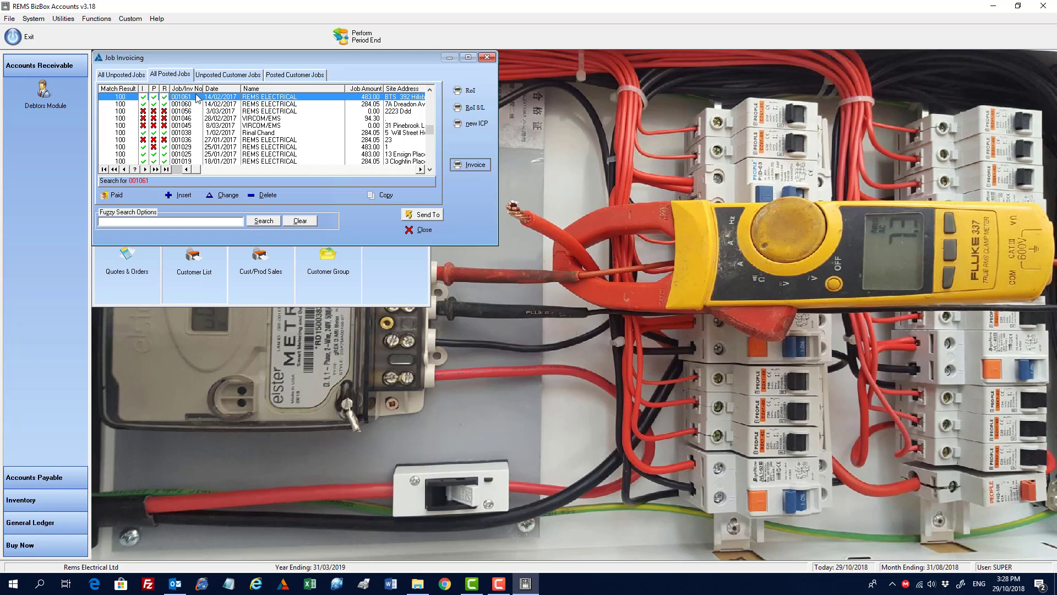
left_click(222, 76)
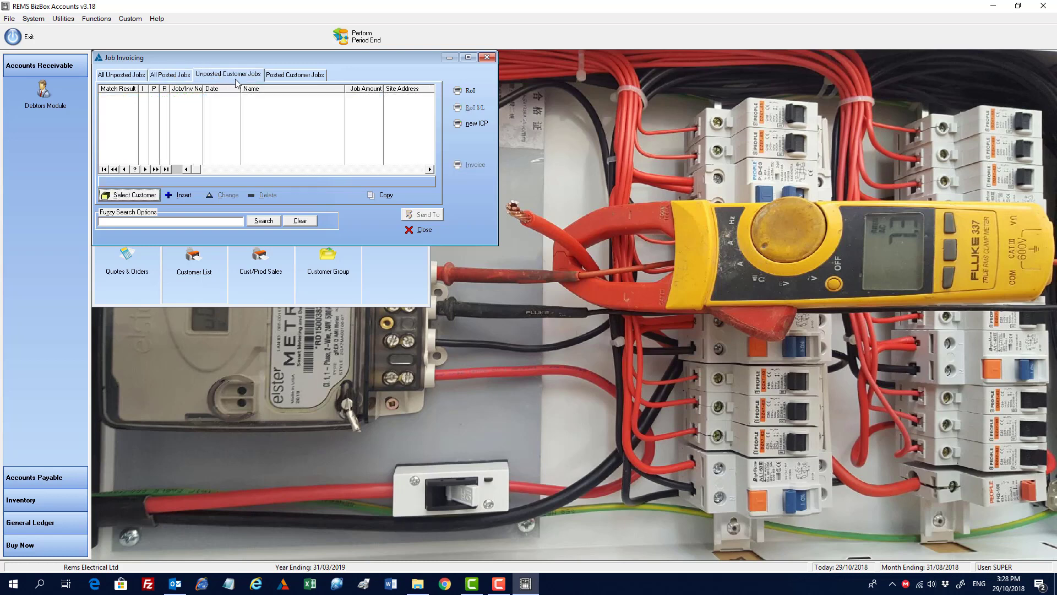
left_click(133, 196)
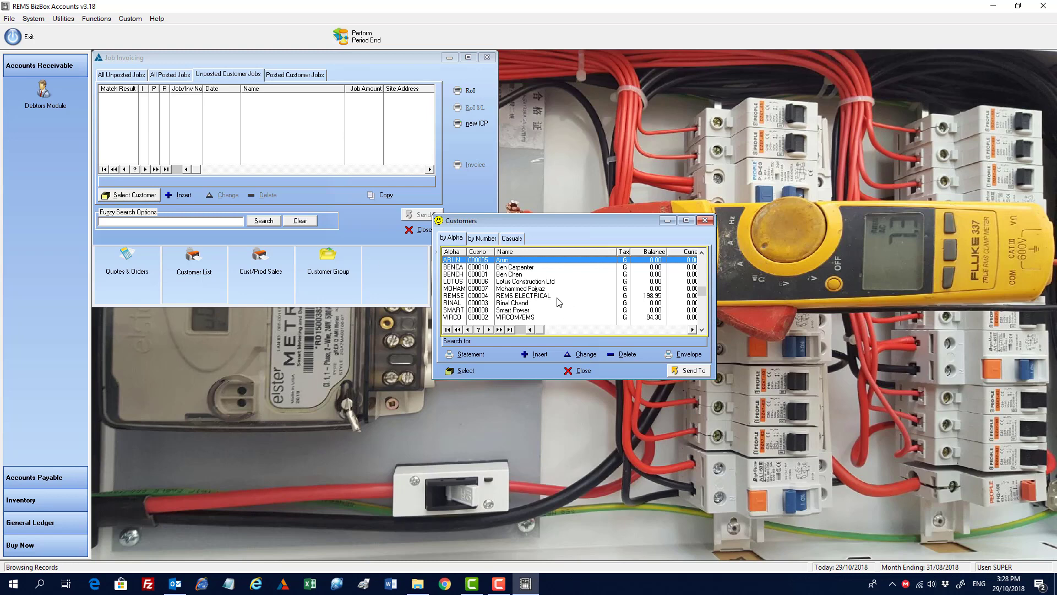
left_click(468, 371)
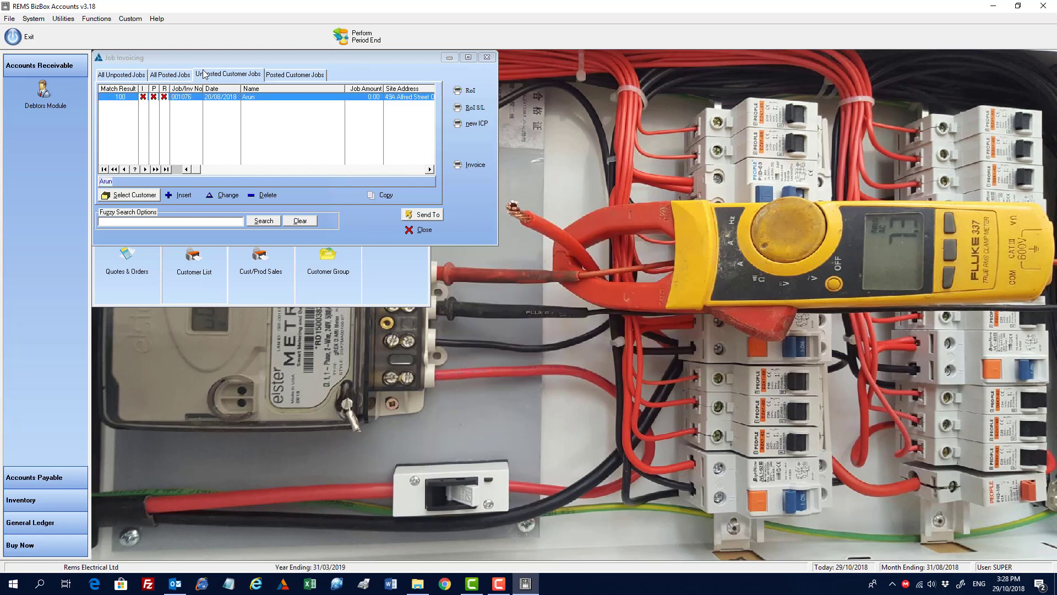
Step: Open posted customer jobs, close the customer list without selecting anyone, and return to all posted jobs
left_click(286, 75)
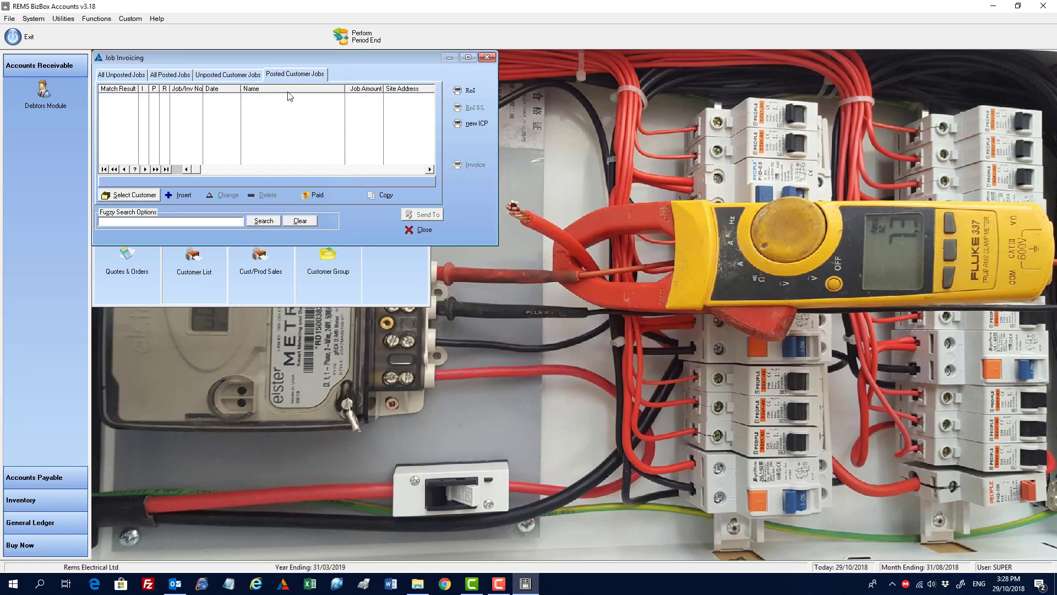
left_click(138, 197)
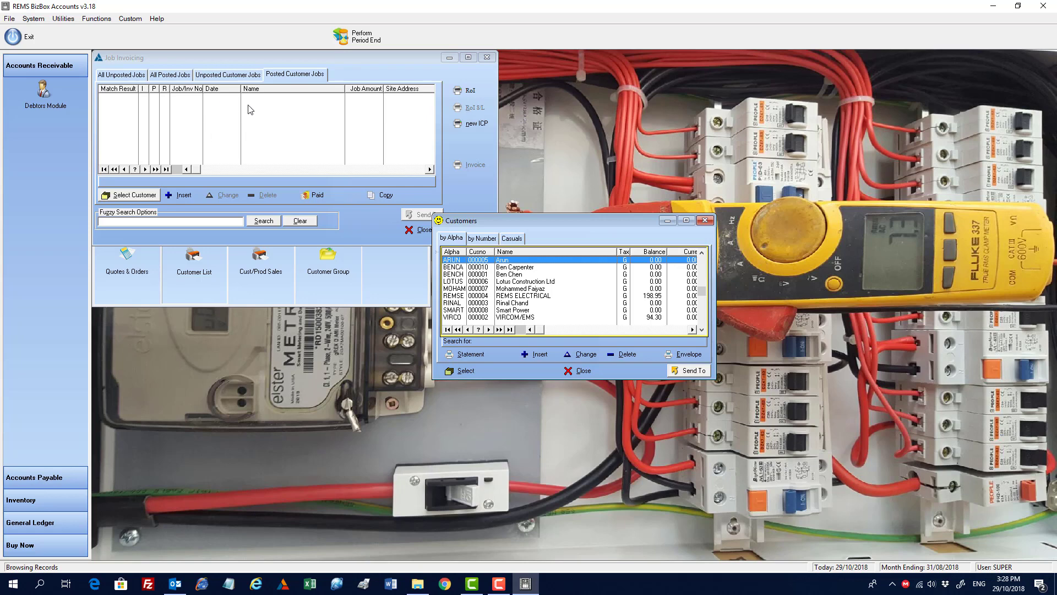
left_click(582, 371)
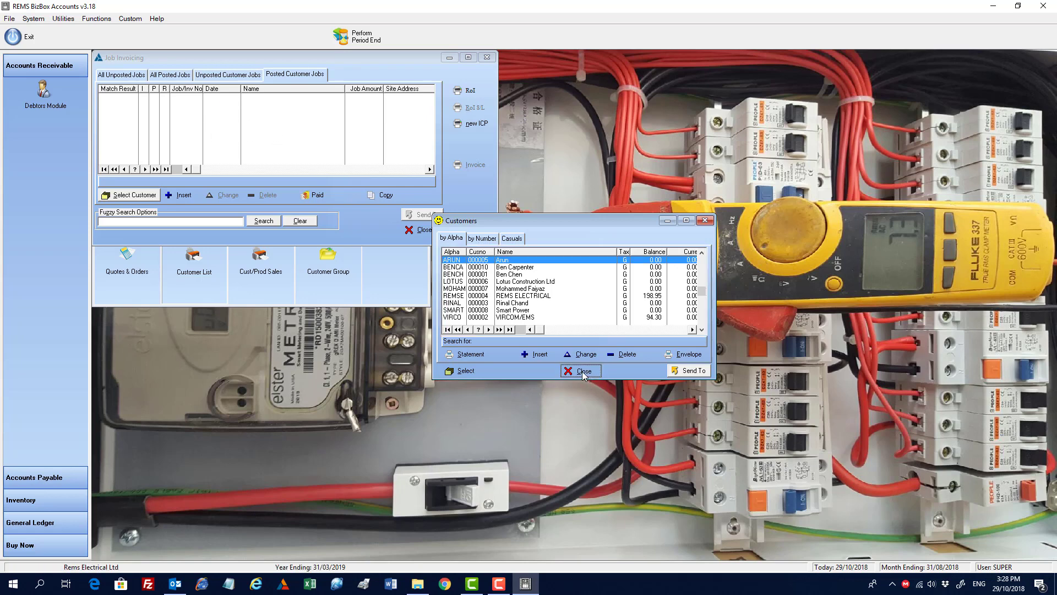
left_click(257, 76)
left_click(188, 79)
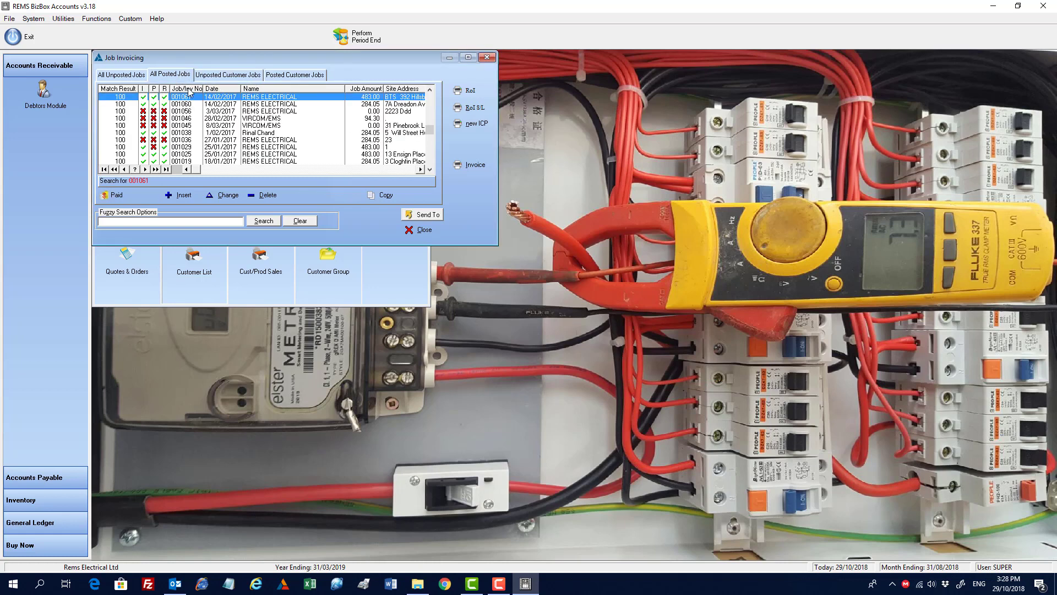
Step: Open unposted job 001068 for editing and cancel out of the job entry
left_click(127, 77)
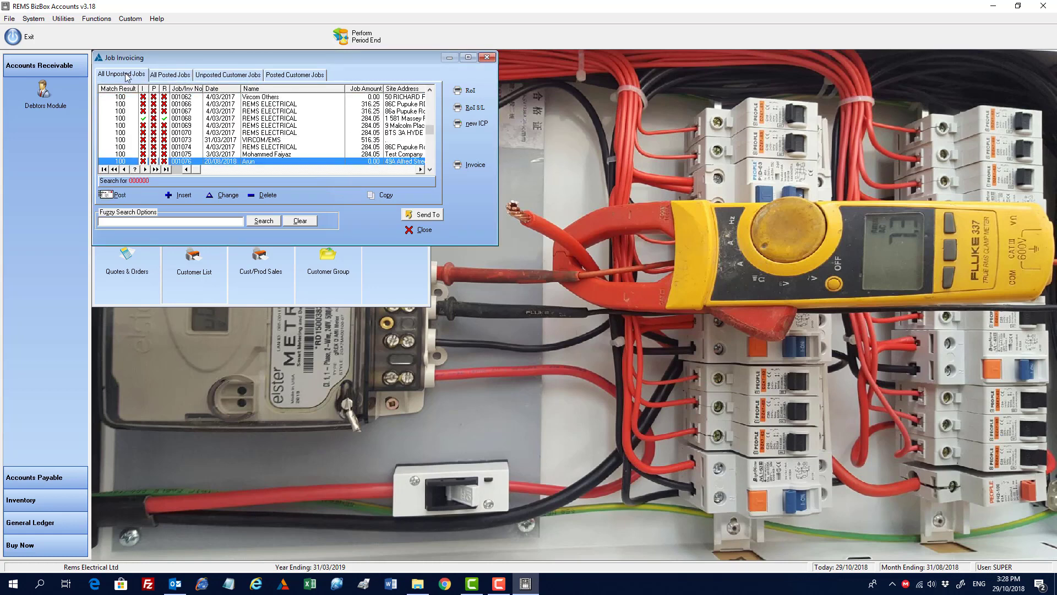
left_click(166, 118)
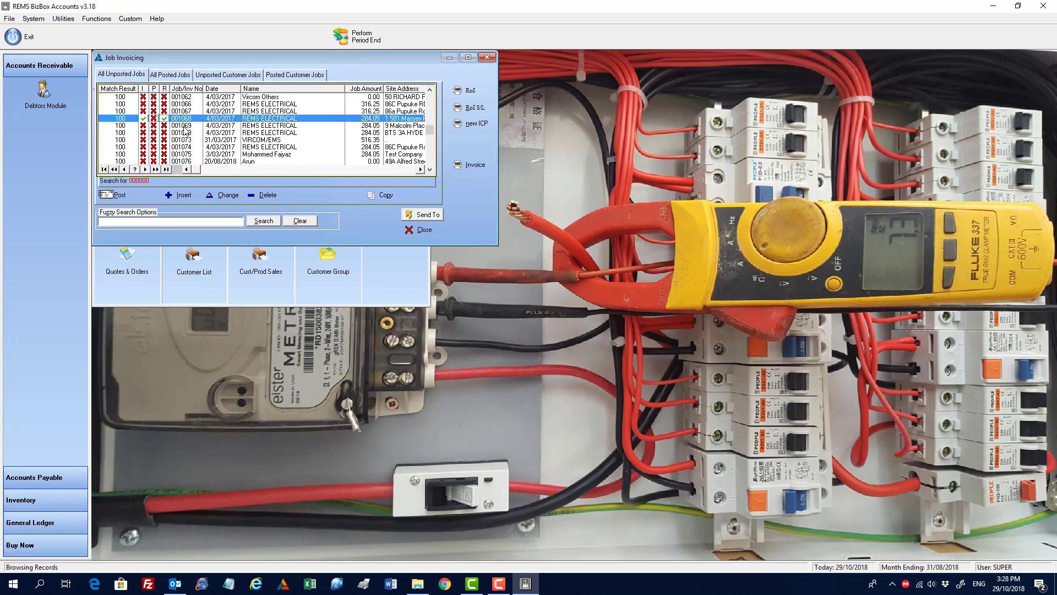
left_click(217, 194)
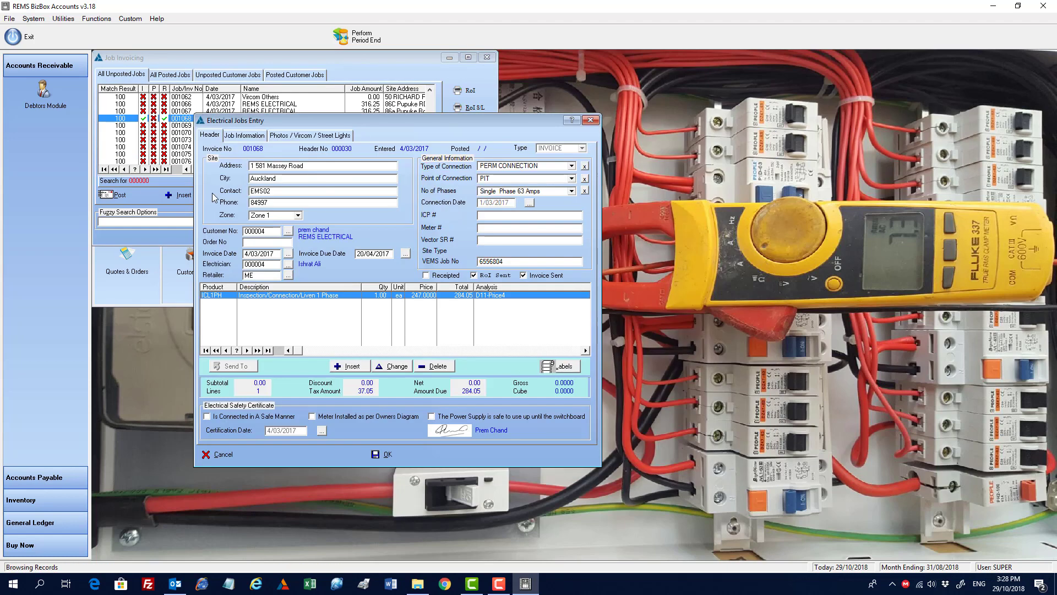
left_click(230, 454)
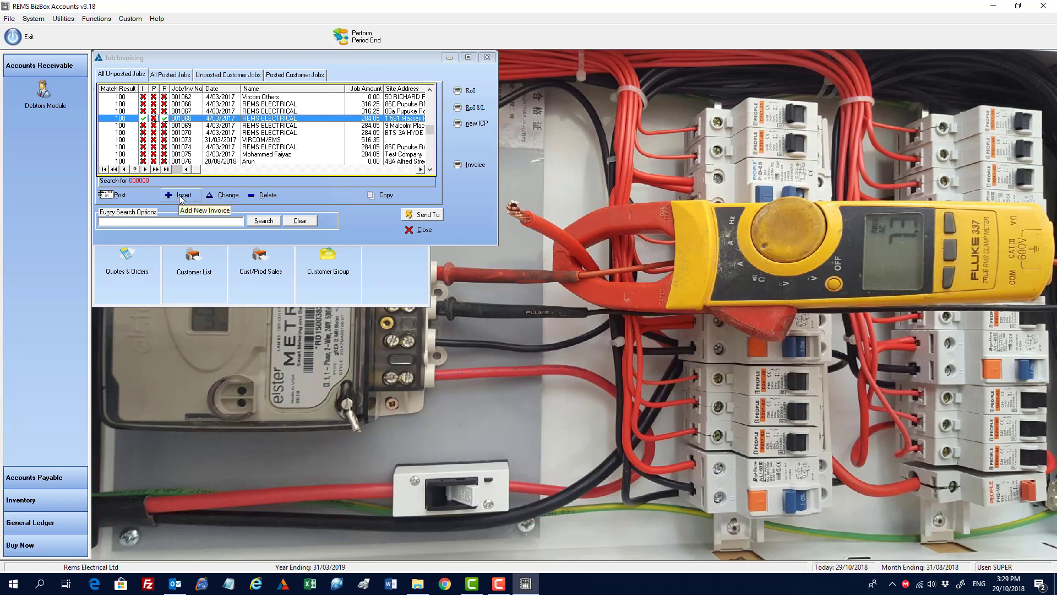
Step: Reopen job 001068 for editing and adjust the text of its site address field
left_click(230, 196)
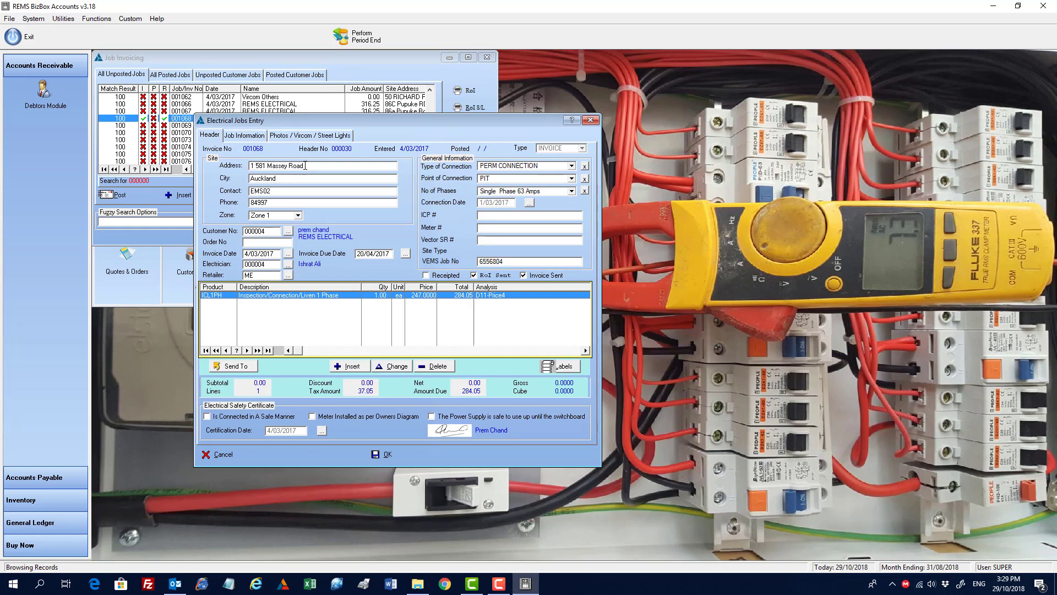
left_click_drag(312, 165, 305, 165)
left_click(320, 168)
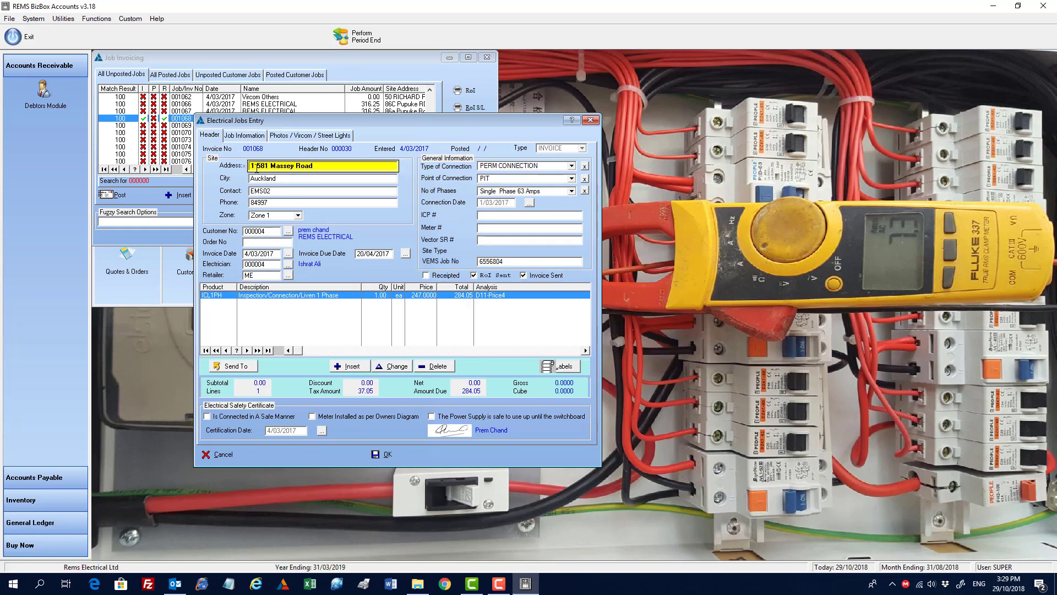
type(".")
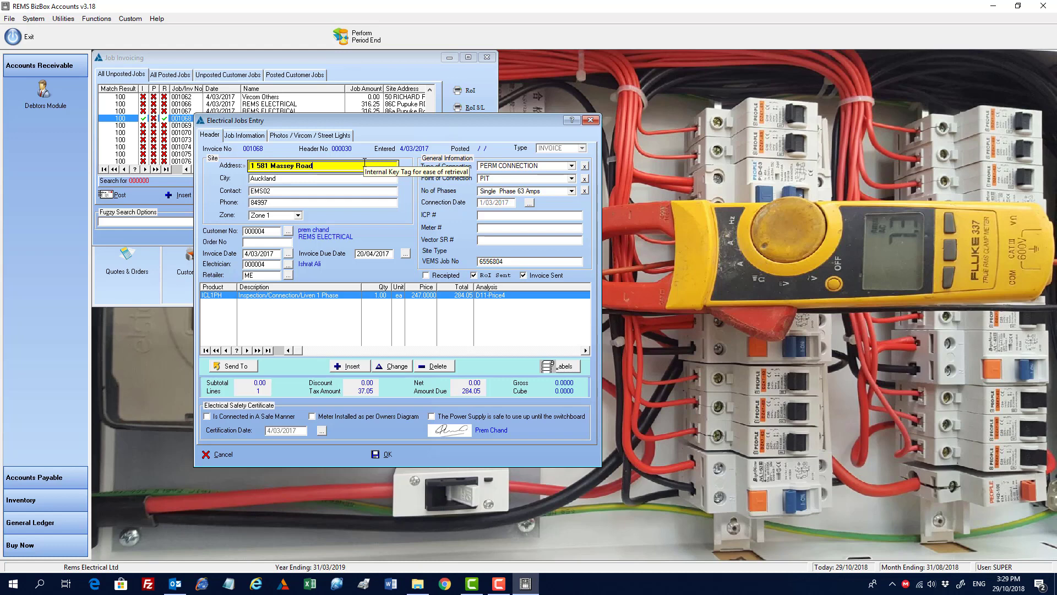
key("shift+Left")
key("shift+Left")
key("shift+Left")
key("shift+Left")
key("shift+Left")
key("shift+Left")
key("shift+Left")
key("shift+Left")
key("shift+Left")
key("shift+Left")
key("shift+Left")
key("shift+Left")
key("shift+Left")
key("shift+Left")
key("shift+Left")
key("shift+Left")
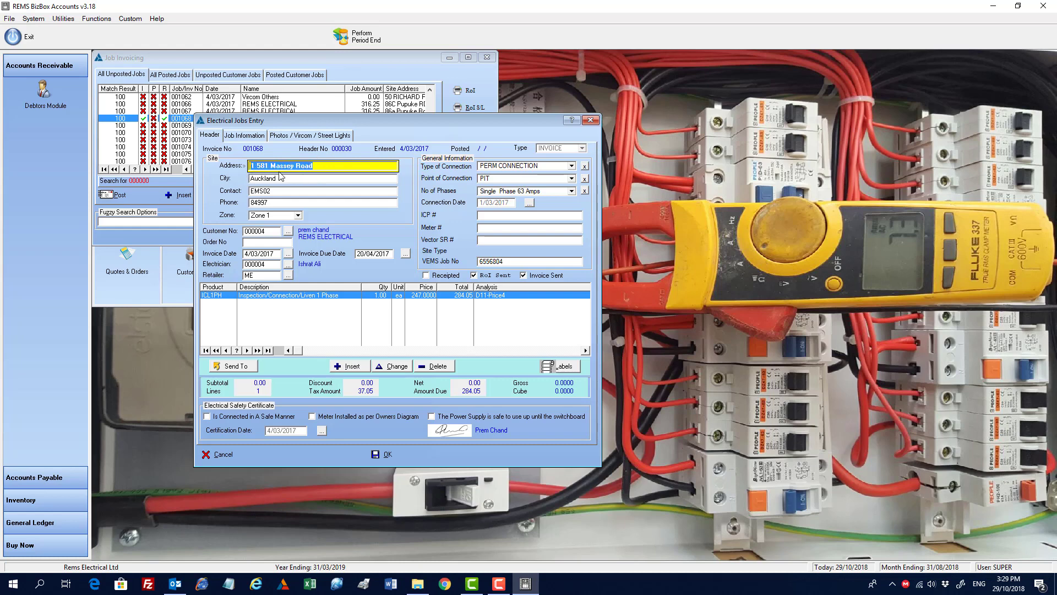
left_click(333, 166)
mouse_move(418, 588)
left_click(288, 191)
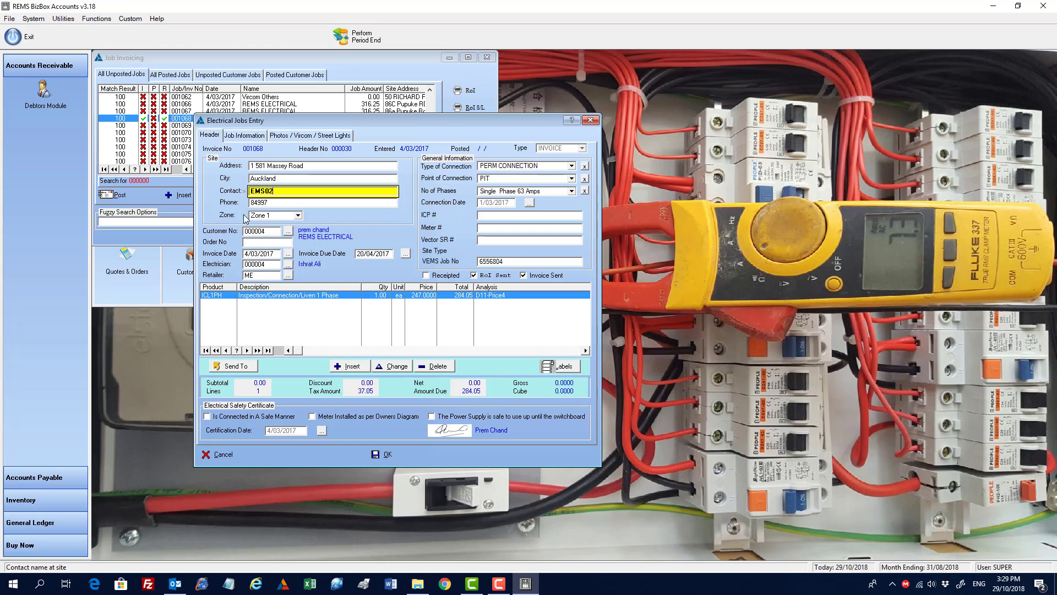
Step: From the job's customer lookup, insert a new customer named Dkjgdk in the RETAIL group
left_click(289, 234)
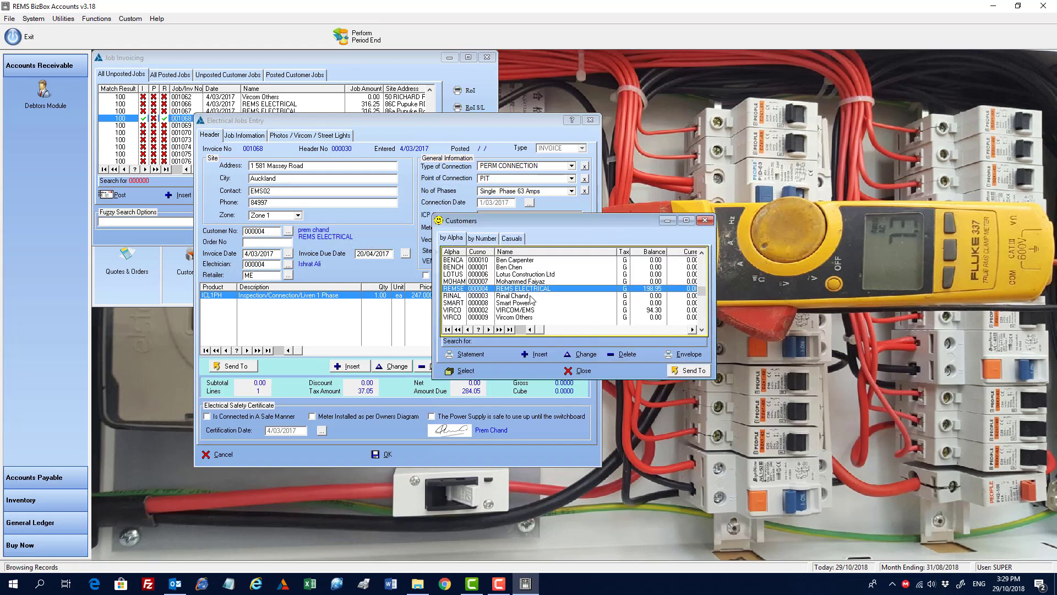
key("Insert")
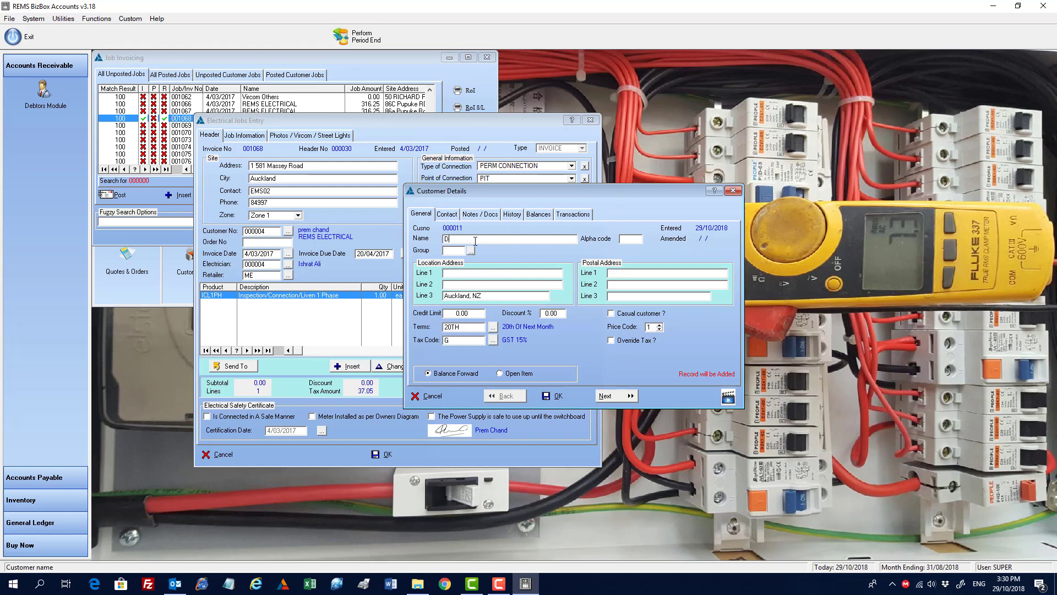
type("kjgdk")
key("Tab")
key("Tab")
key("Tab")
key("Down")
key("Down")
key("Down")
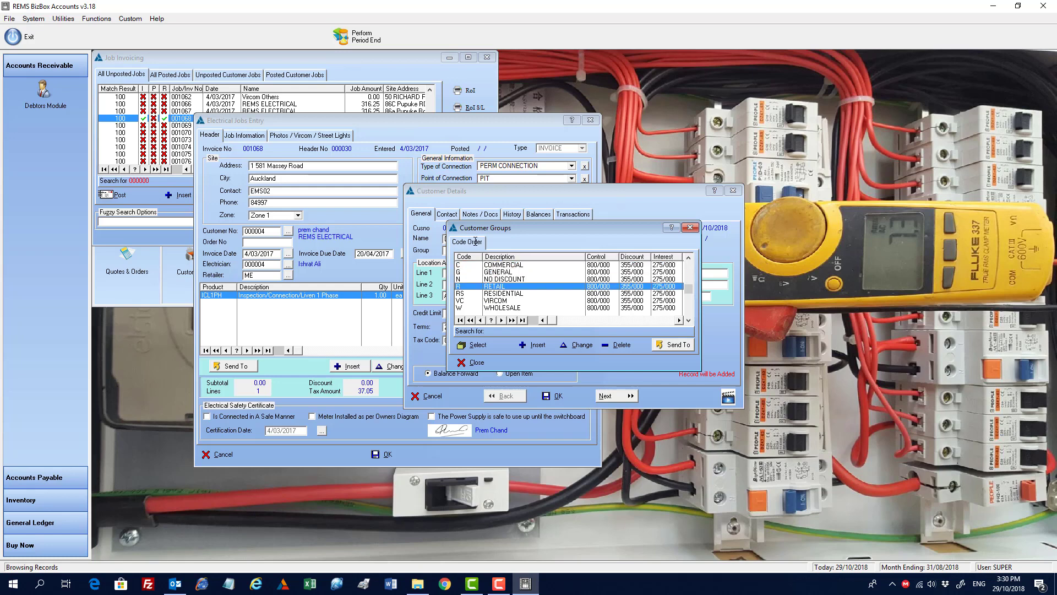
key("Return")
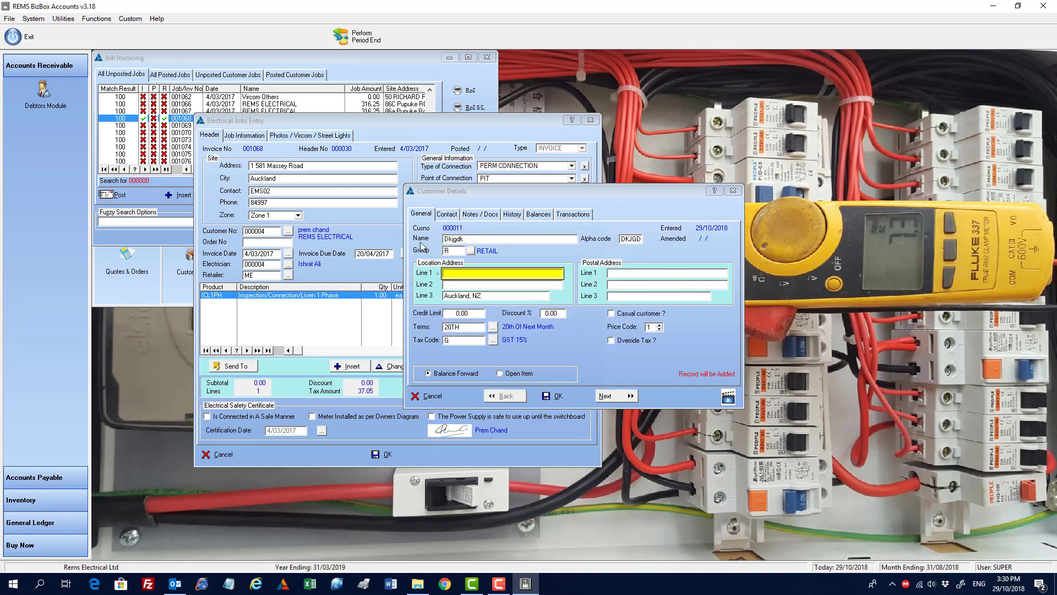
Step: Enter location address lines 236553872 and 3628736kwkdl for the new customer and set it to Open Item
left_click(460, 285)
left_click(472, 272)
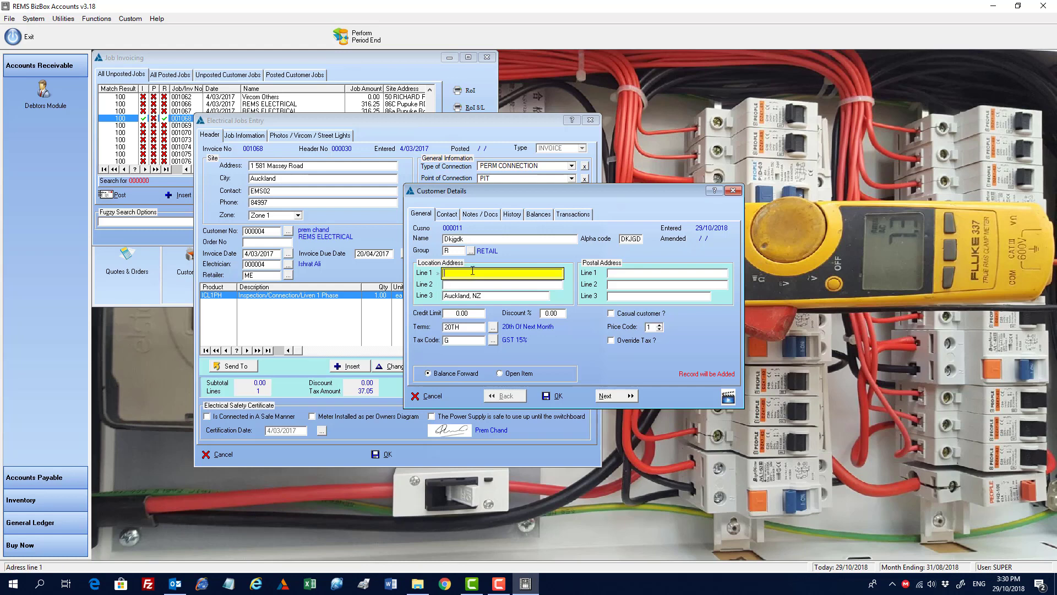
type("236553872")
key("Tab")
type("362")
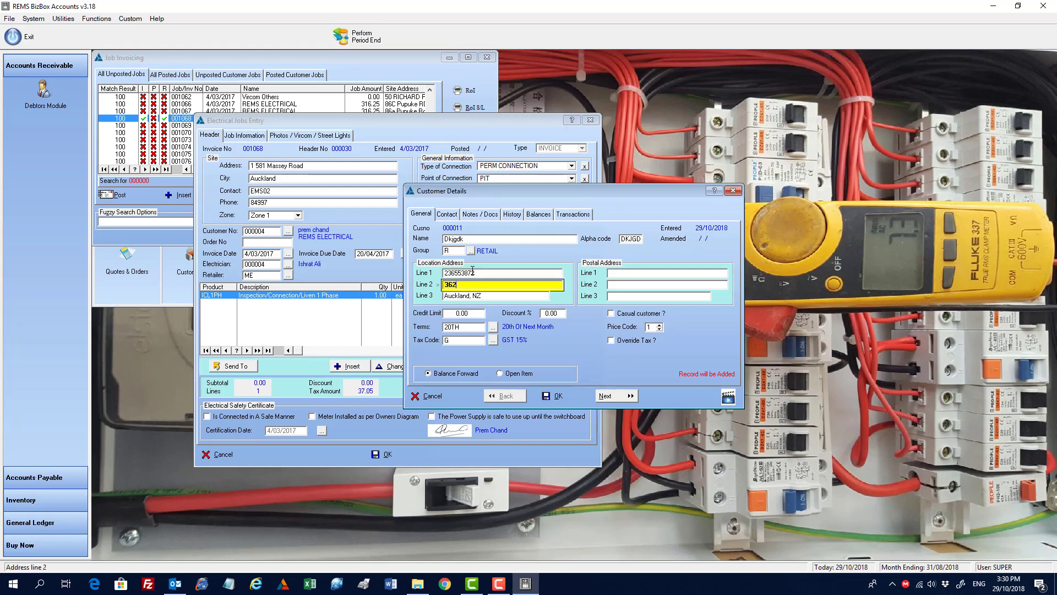
type("8736kwkdl")
key("Tab")
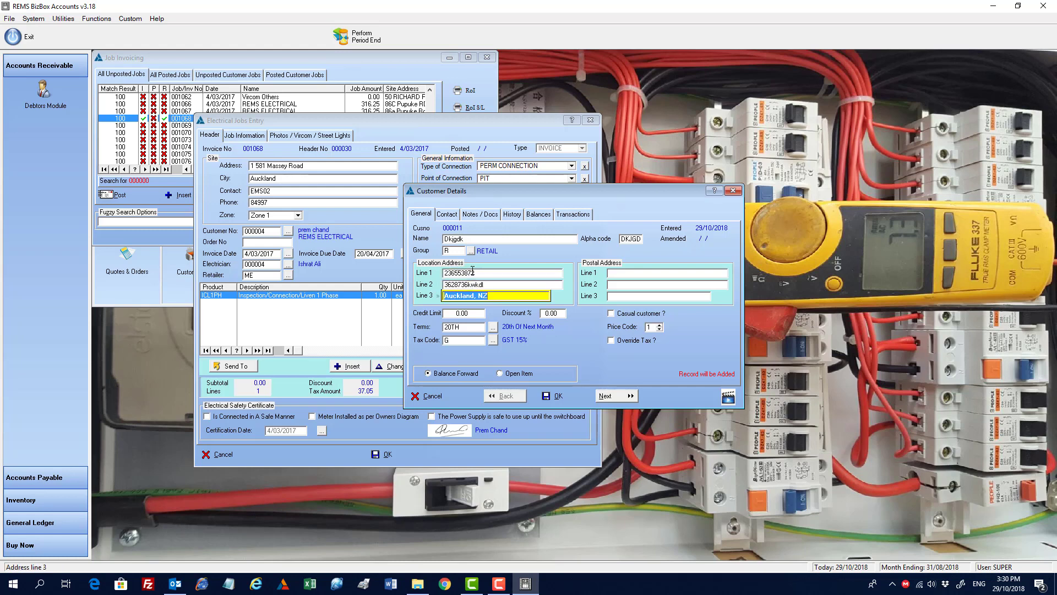
key("Tab")
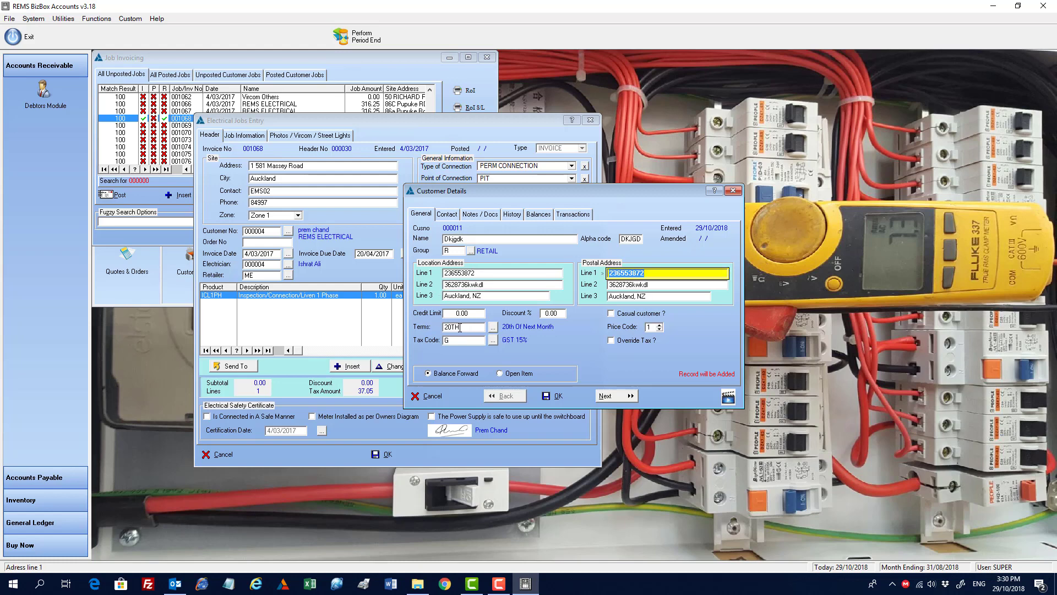
left_click(518, 374)
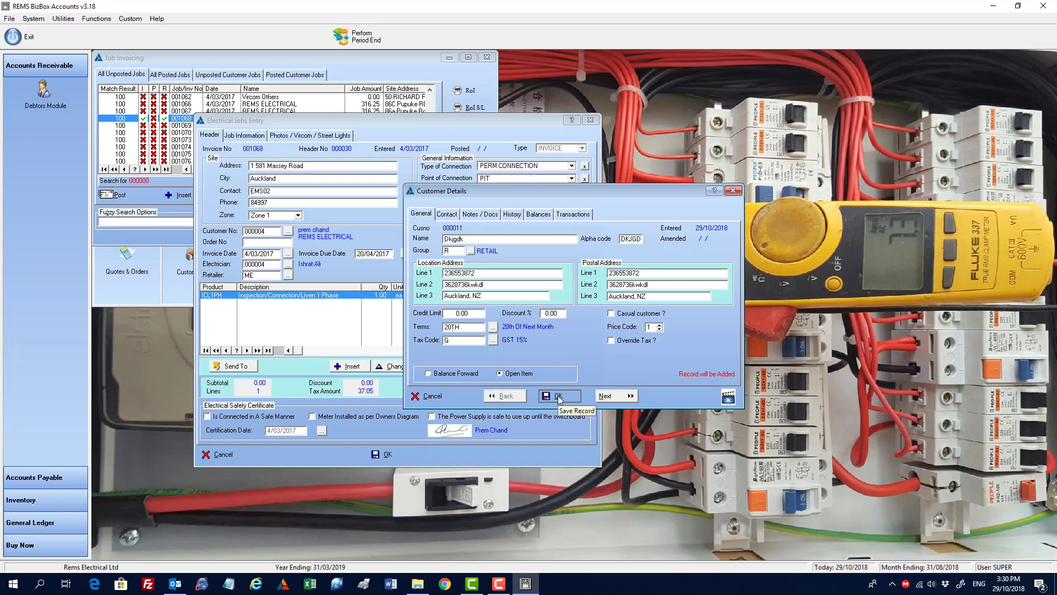
Step: Fill in the new customer's contact name and e-mail address on the contact details
left_click(455, 215)
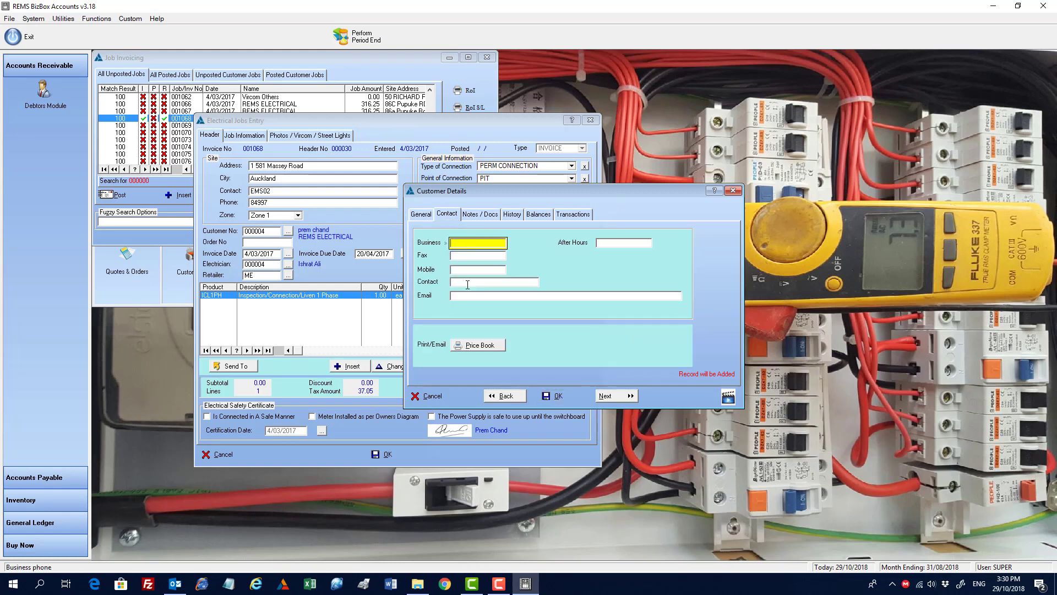
left_click(468, 283)
type("efew")
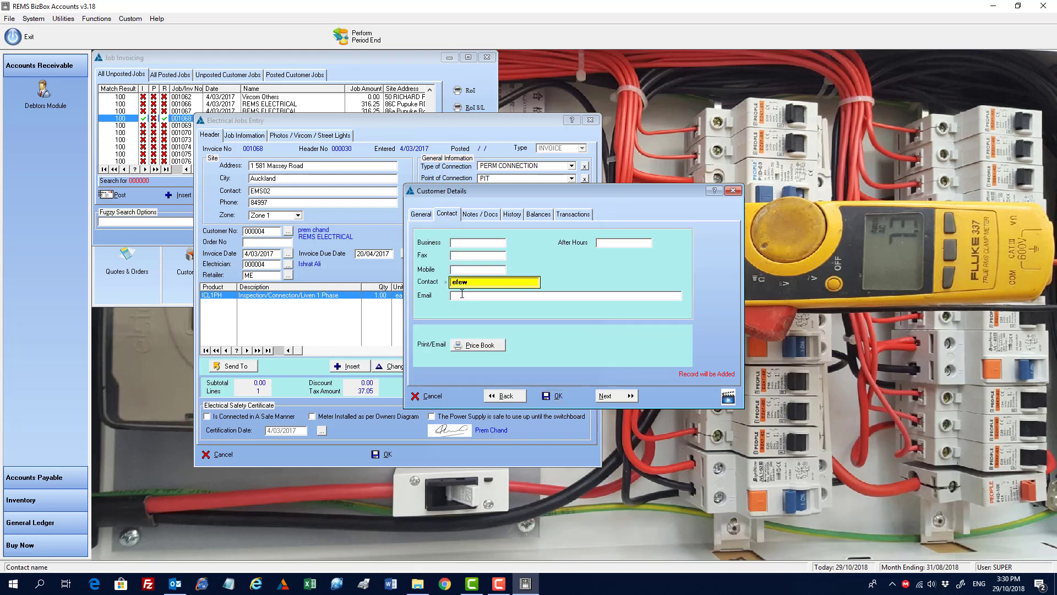
left_click(462, 294)
type("wfdff")
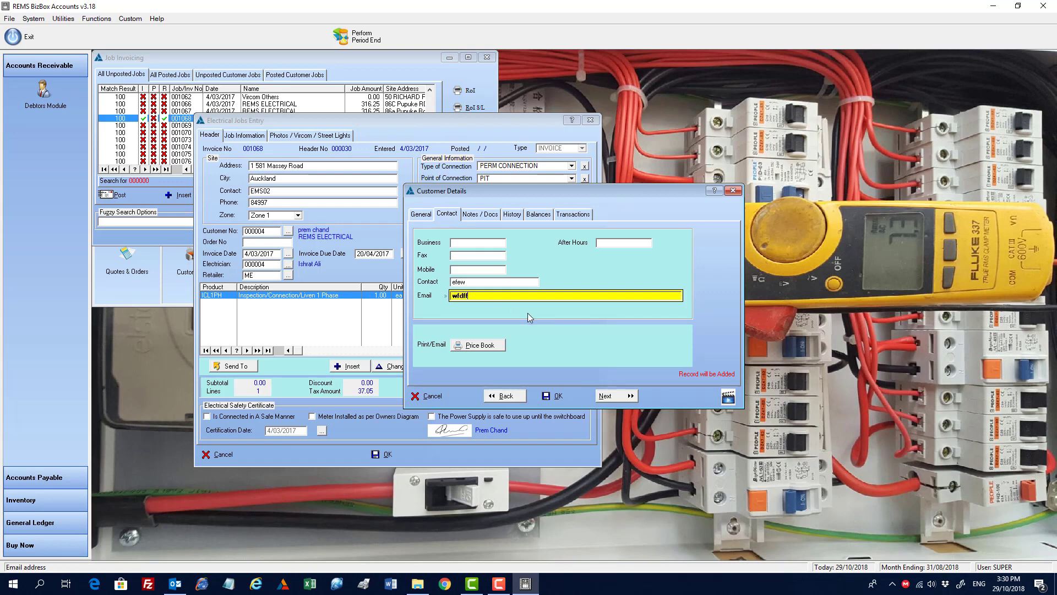
type("@fgfkg.com")
Step: Save the new customer record and select it as the job's customer
key("ctrl+a")
left_click(546, 395)
left_click(545, 397)
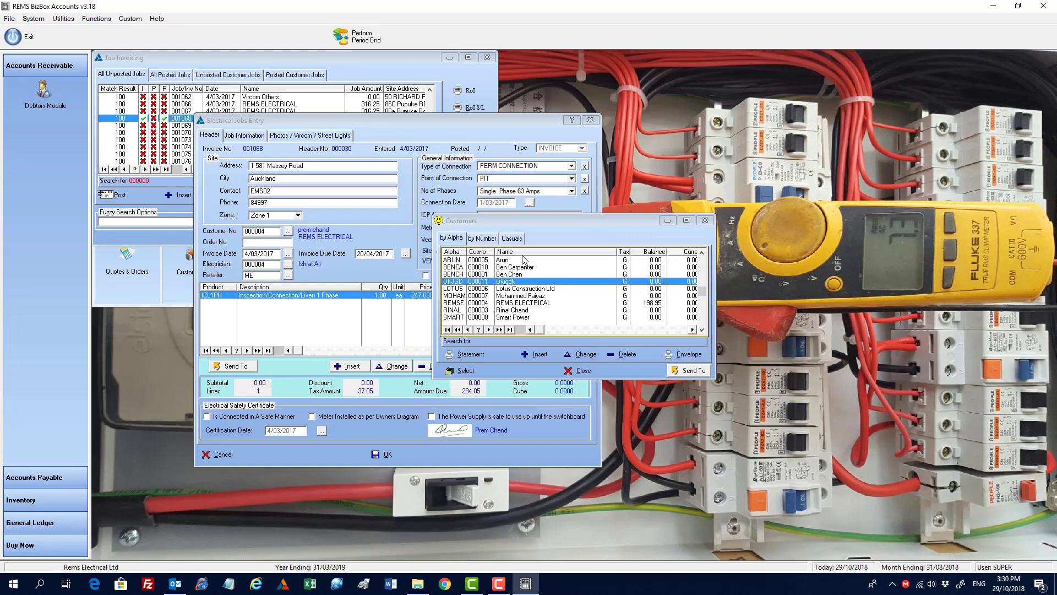
left_click(467, 371)
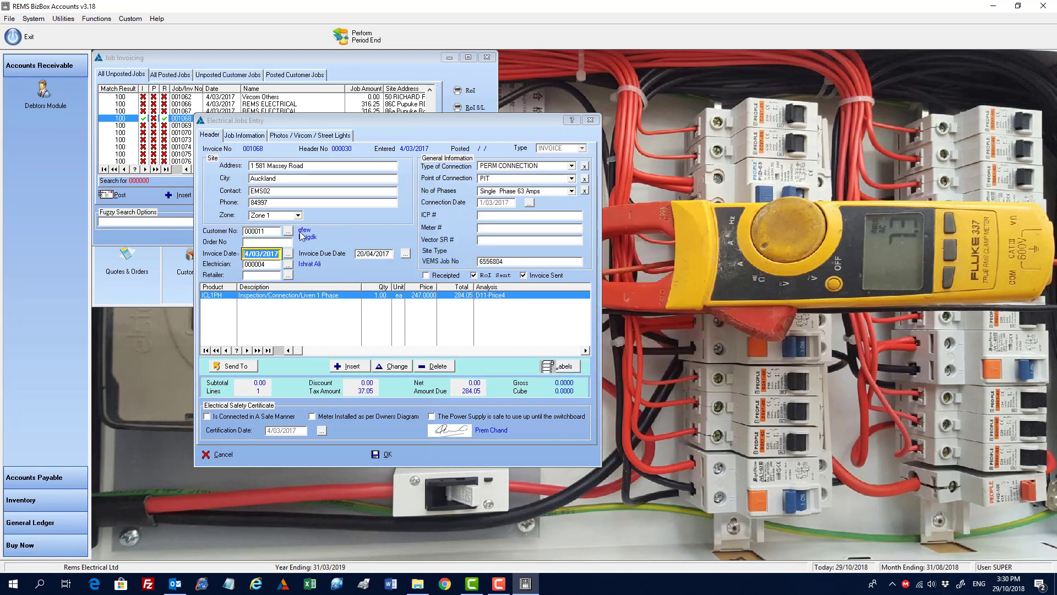
left_click(260, 242)
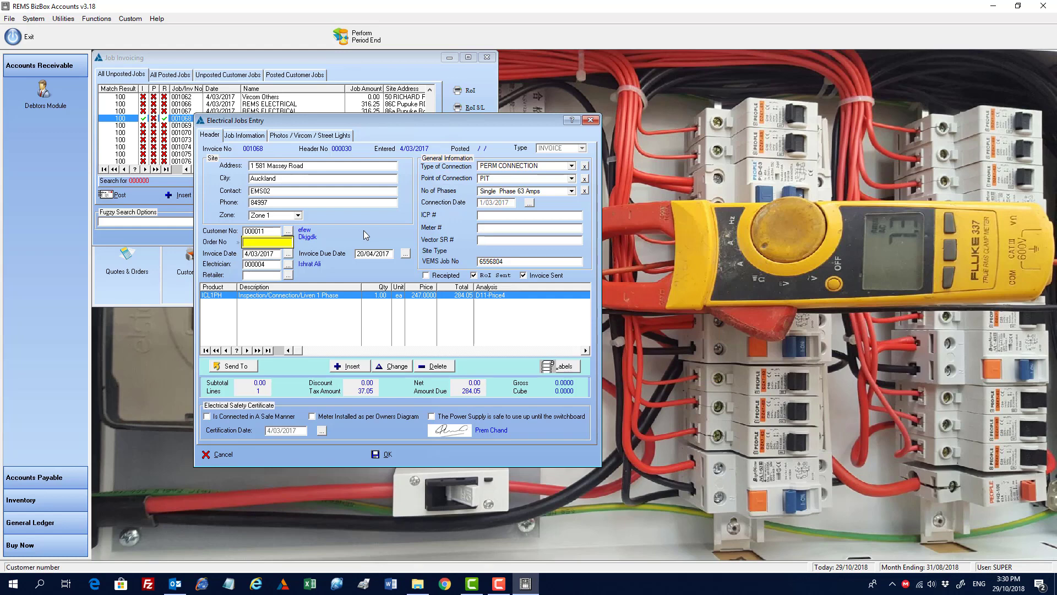
type("teywqoy")
left_click(288, 264)
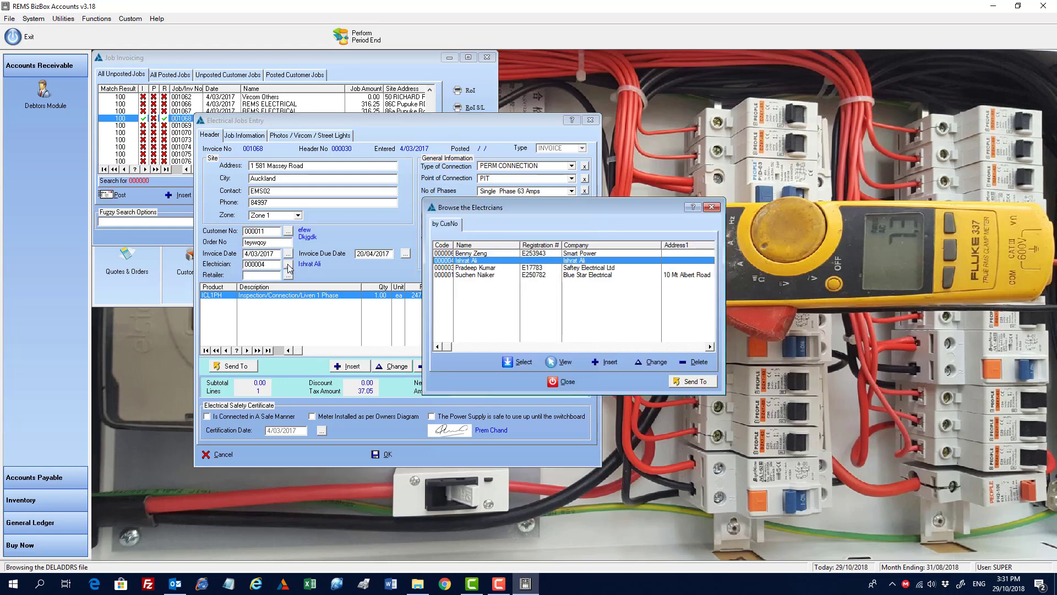
double_click(487, 267)
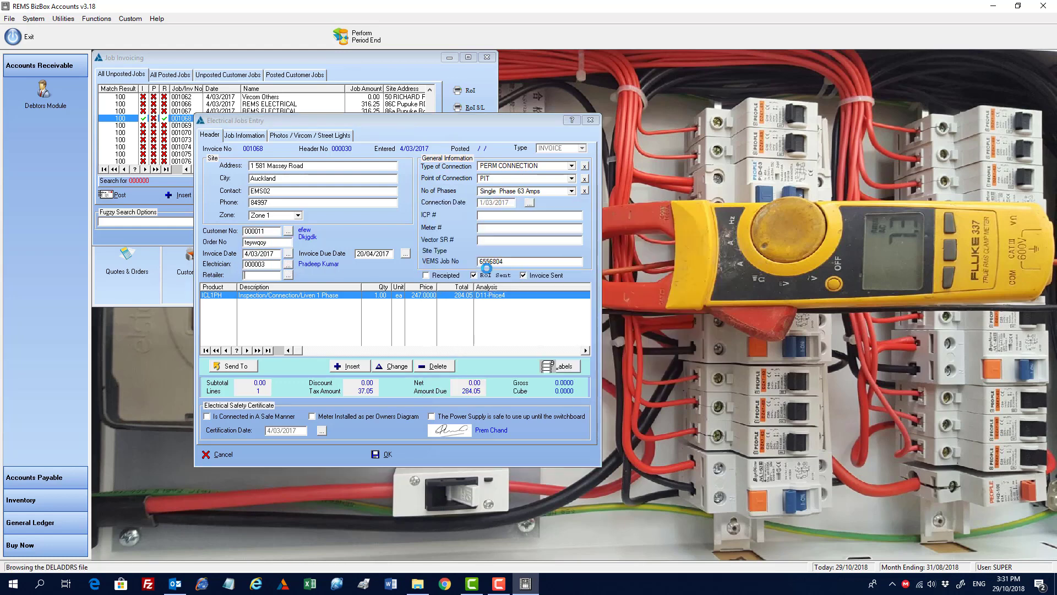
Step: Choose MERCURY ENERGY as retailer and fill ICP # rgeytt, Meter # greg and Vector SR # rgreg
left_click(288, 276)
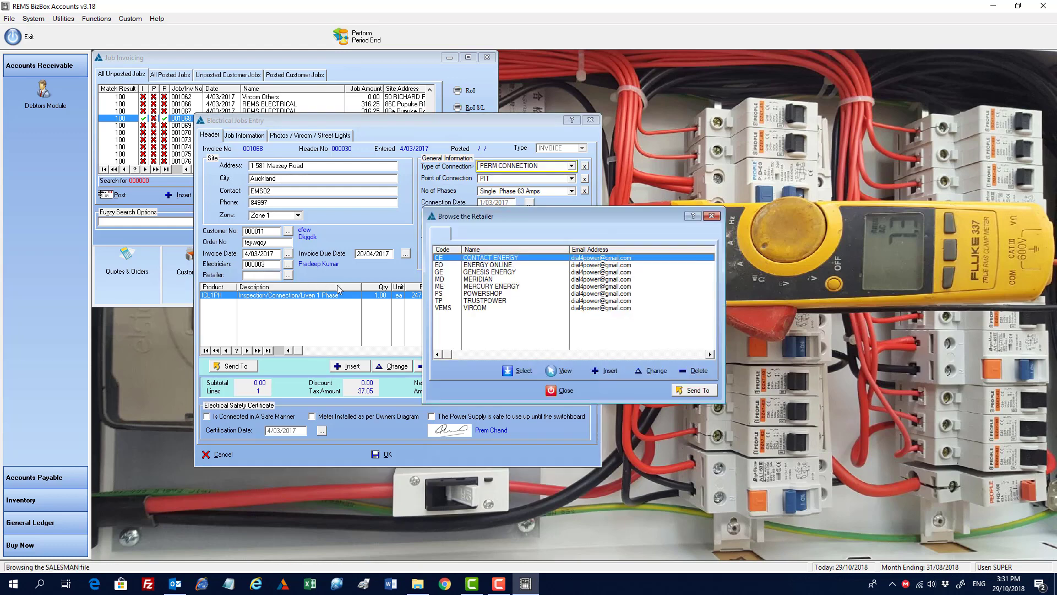
double_click(486, 285)
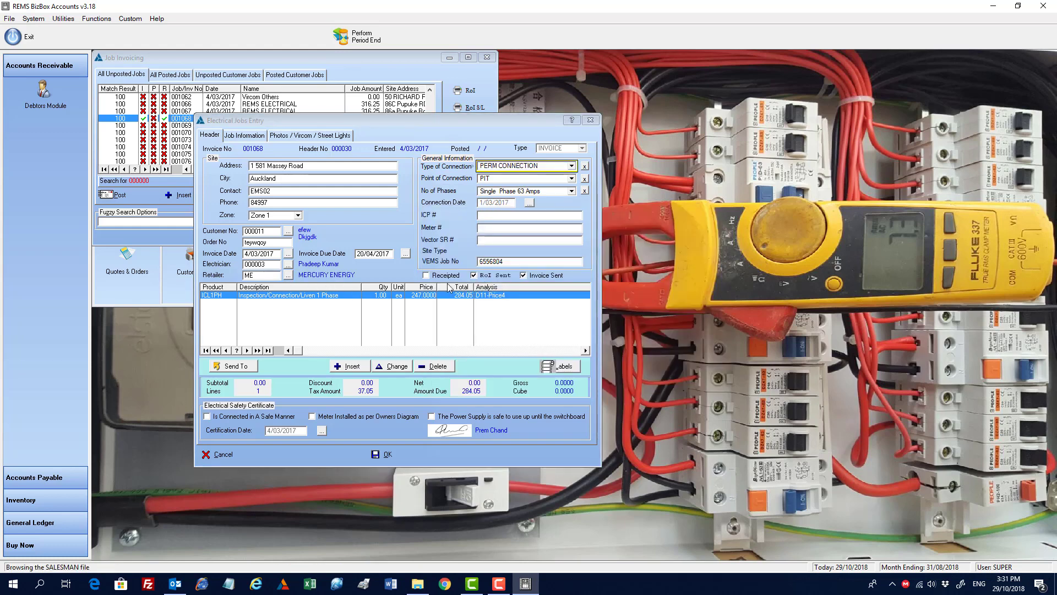
left_click(497, 216)
type("rgeyt")
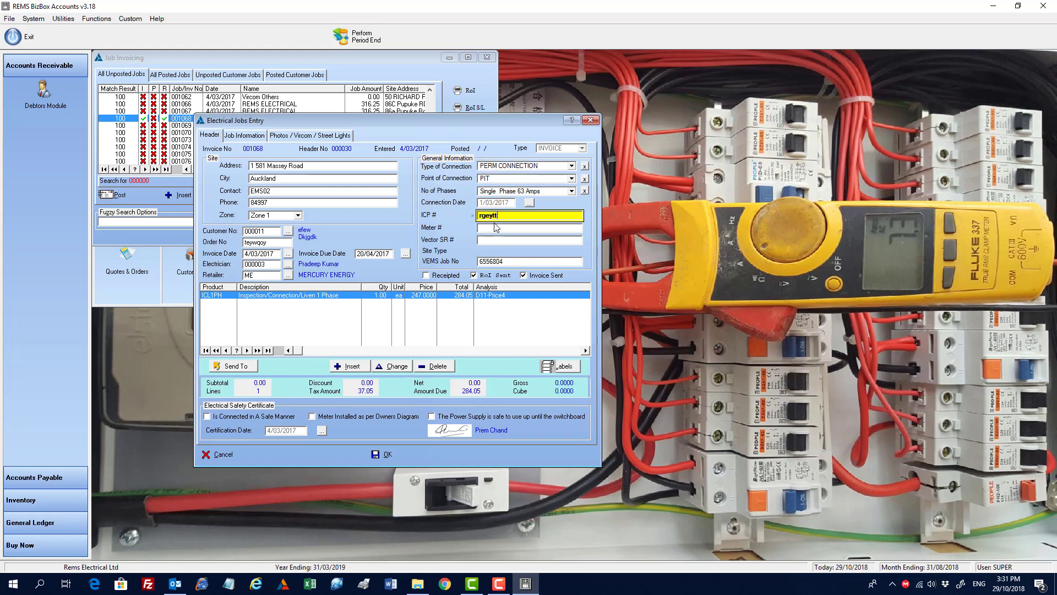
type("t")
left_click(512, 227)
left_click(496, 241)
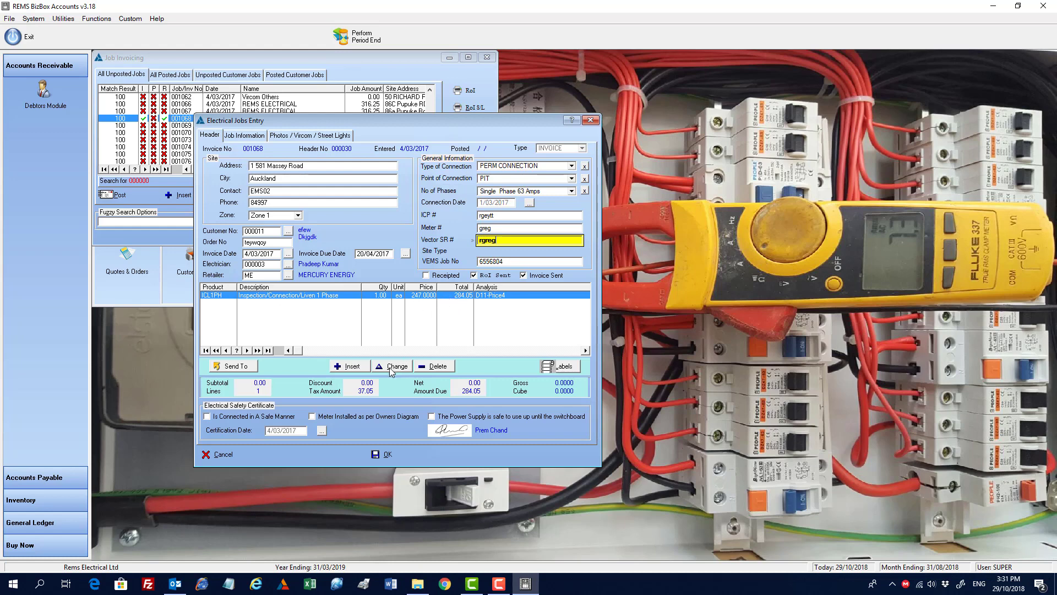
Step: Insert a job line for product ECZ1PH with quantity 1 and notes rgreggrewgg
left_click(353, 366)
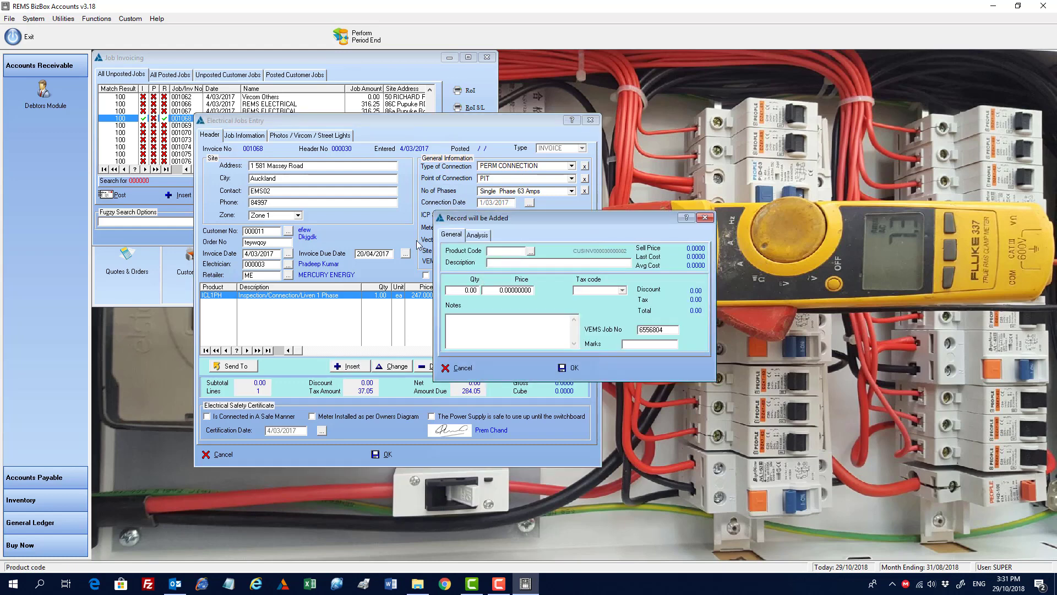
left_click(531, 251)
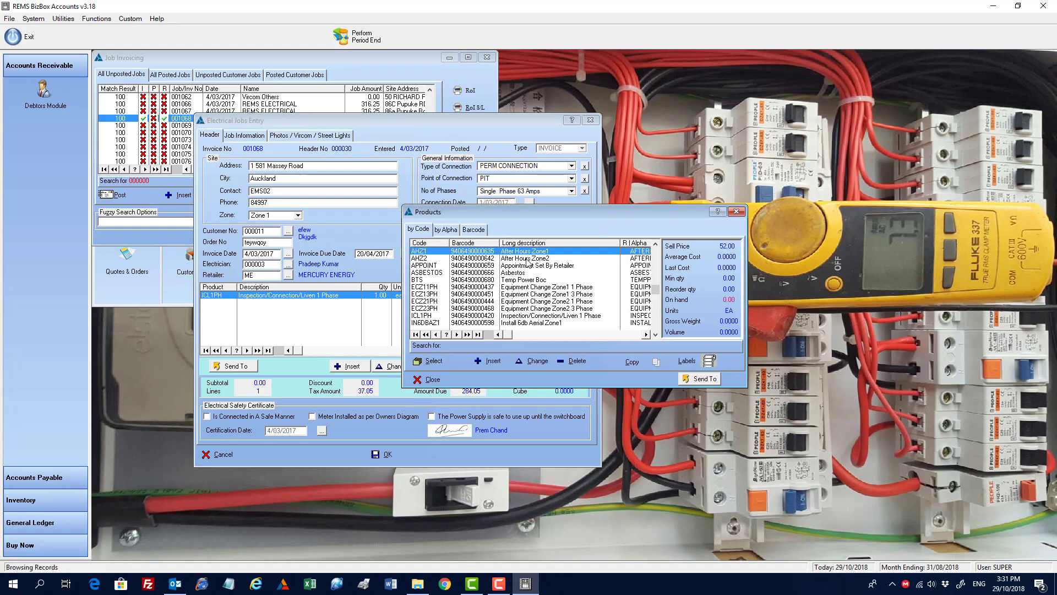
double_click(522, 289)
left_click(464, 292)
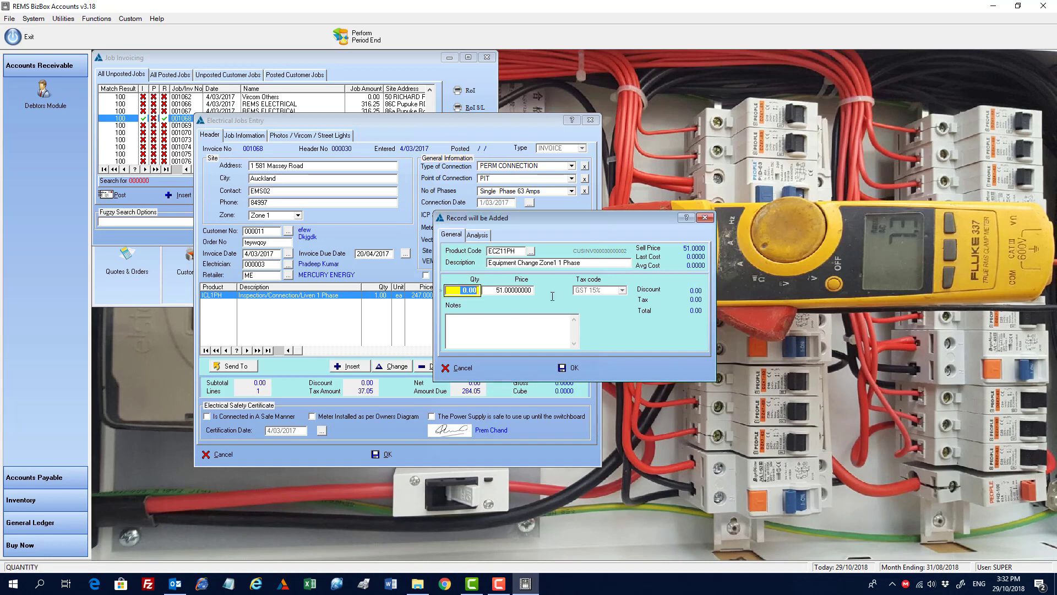
type("1")
key("Return")
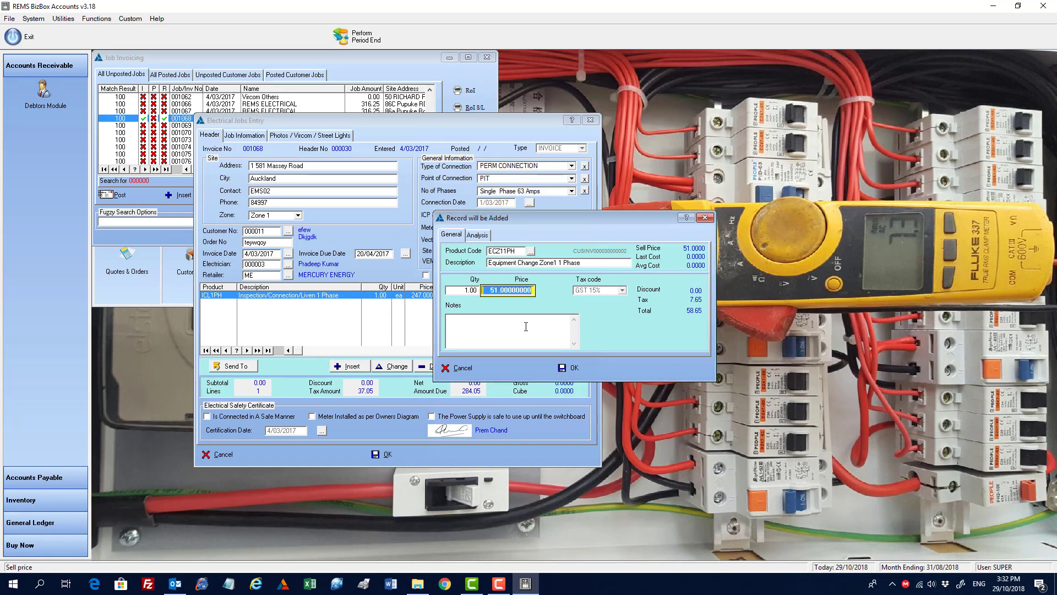
left_click(495, 326)
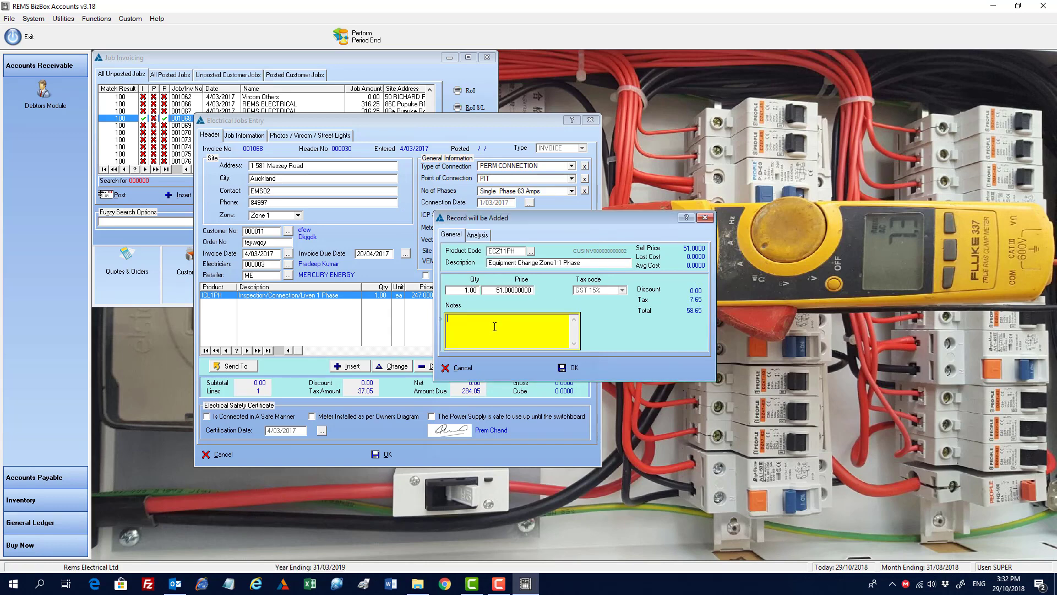
left_click(567, 367)
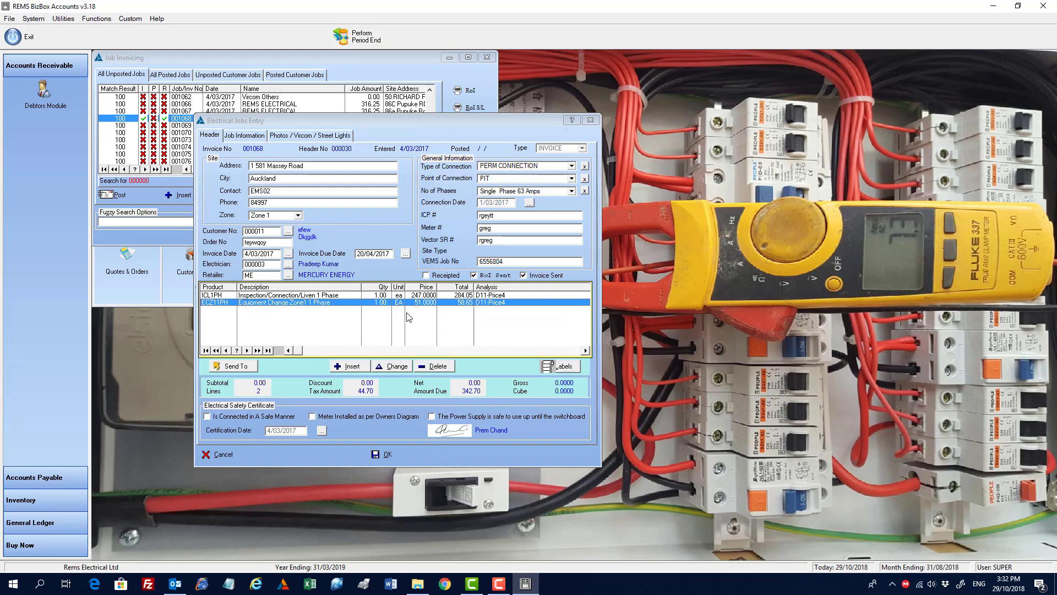
Step: On the job information, set the location type to Healthcare
left_click(316, 165)
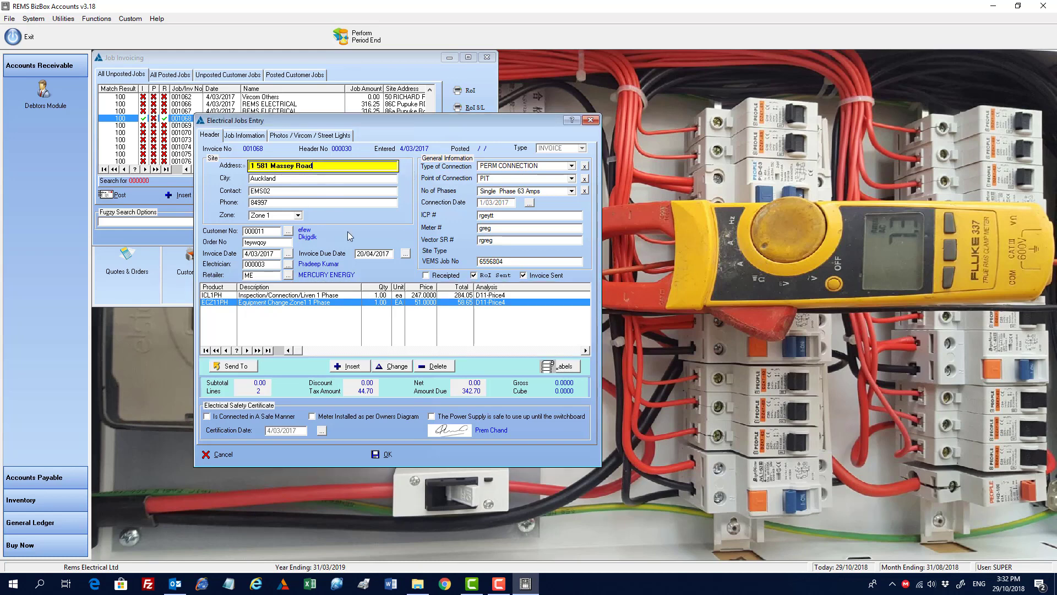
left_click(262, 140)
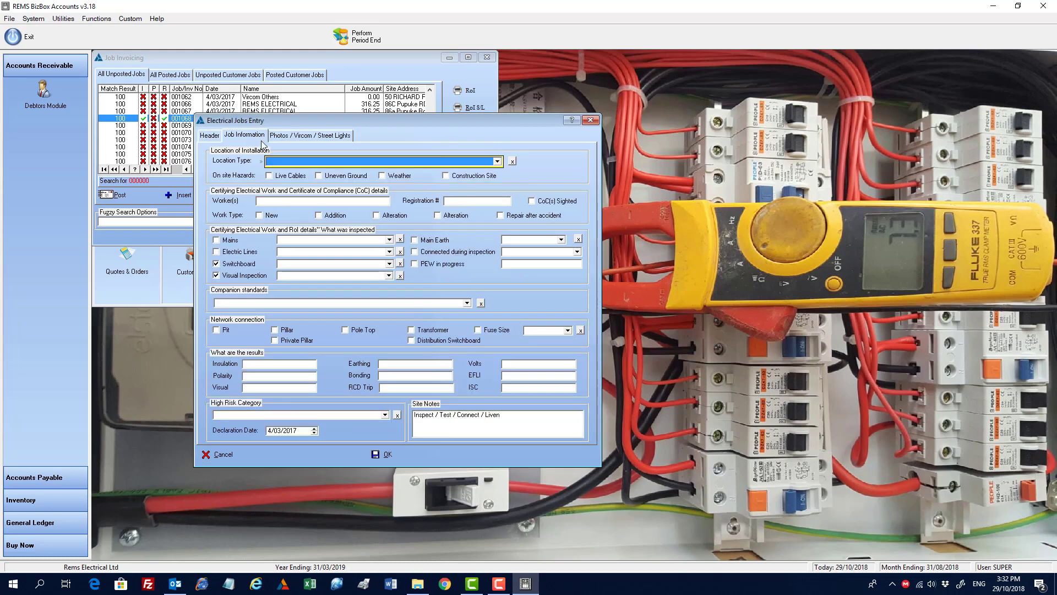
left_click(490, 161)
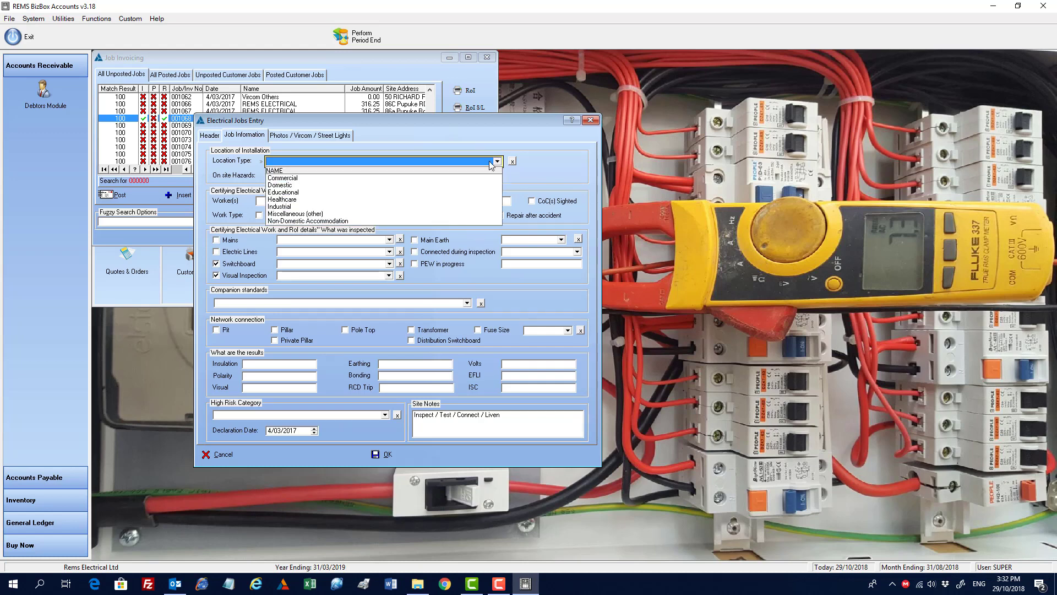
left_click(309, 199)
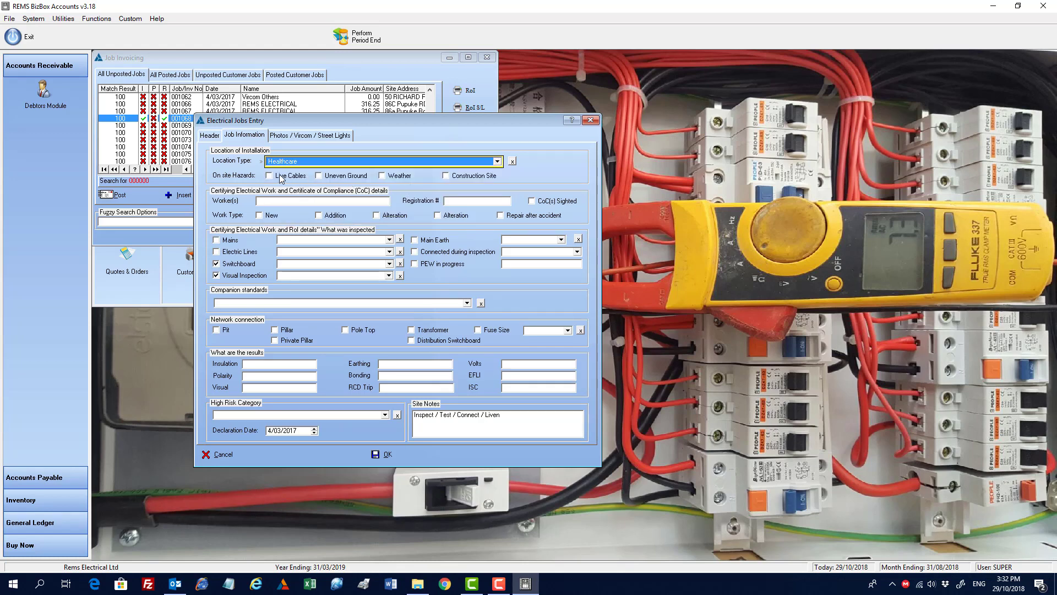
Step: Tick Addition as work type and Connected during inspection, setting its option to No
left_click(338, 203)
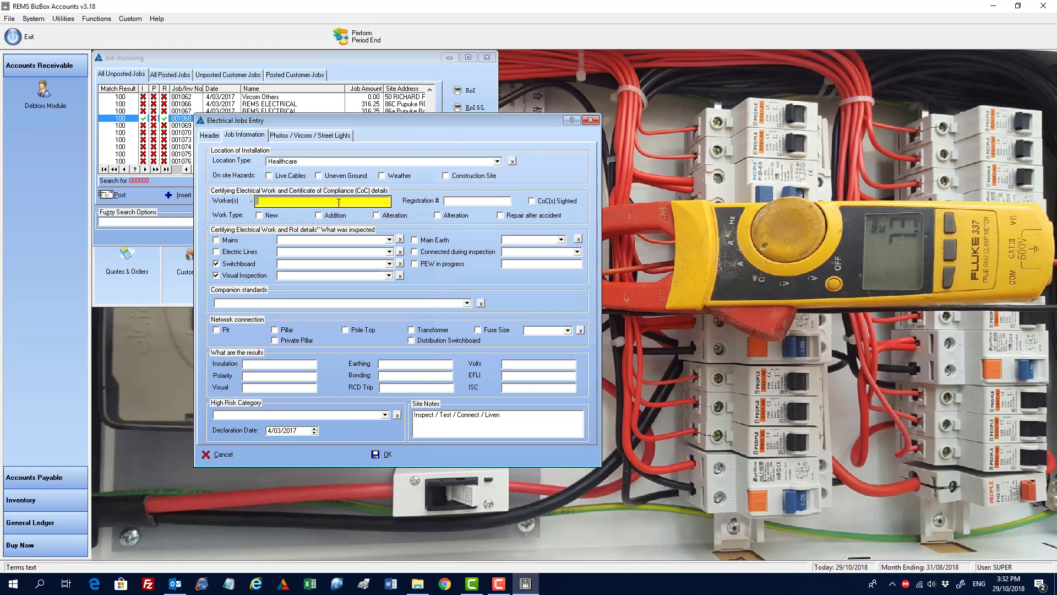
left_click(477, 203)
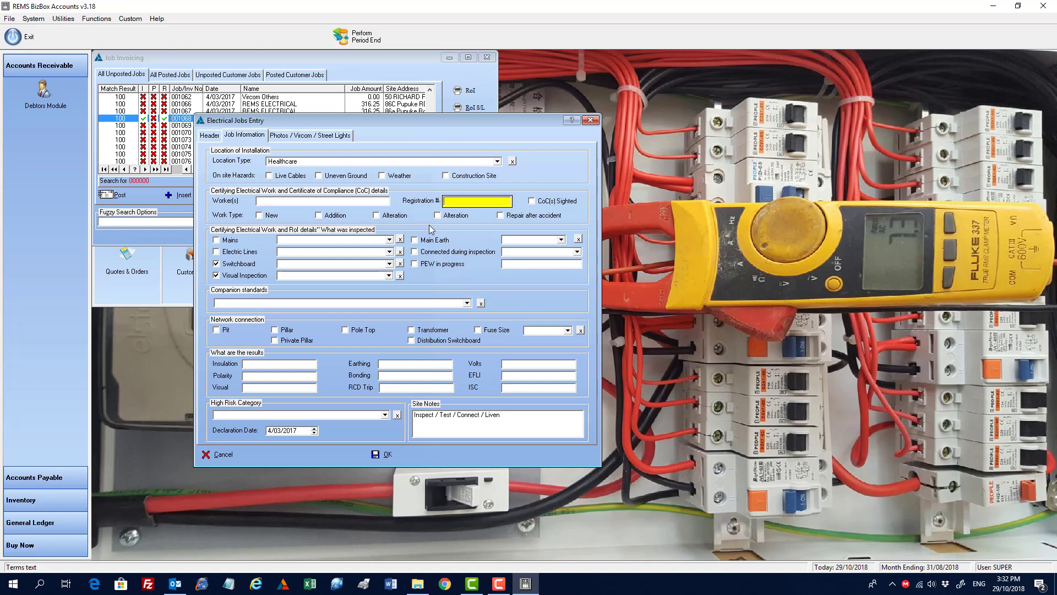
left_click(332, 218)
left_click(333, 218)
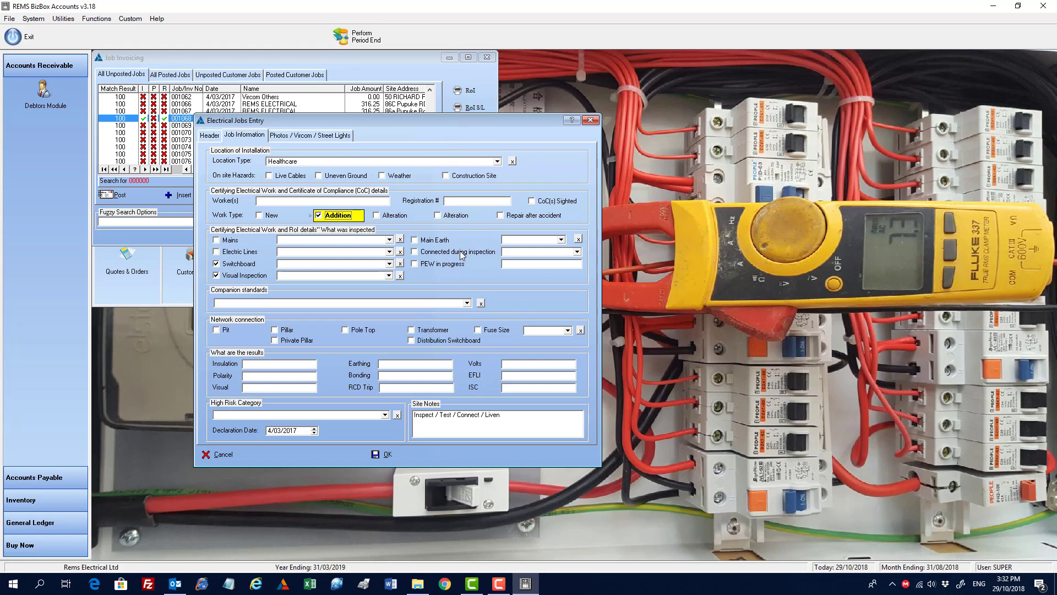
left_click(434, 253)
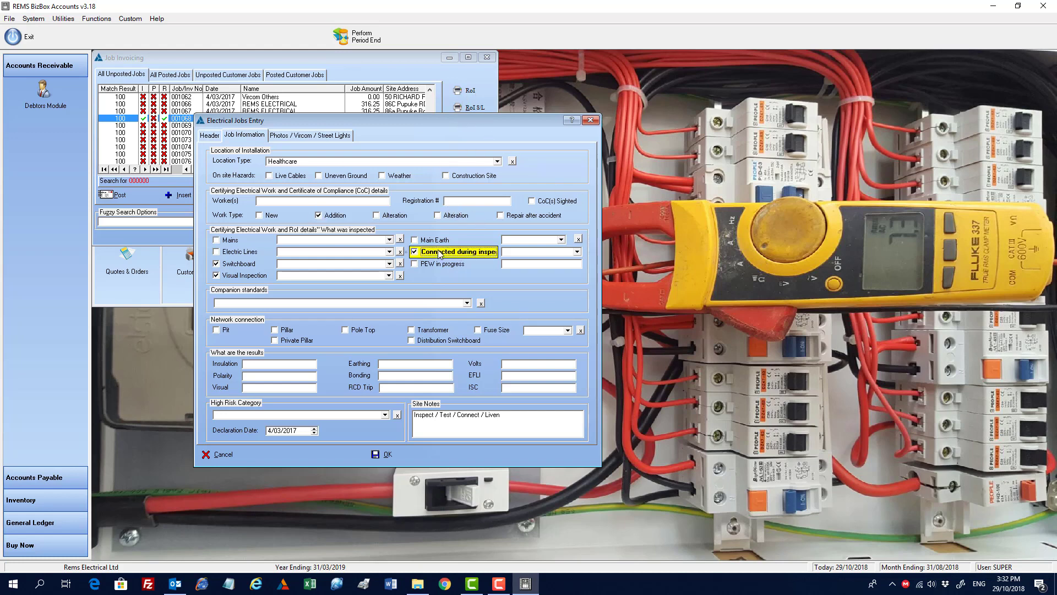
left_click(578, 252)
left_click(516, 270)
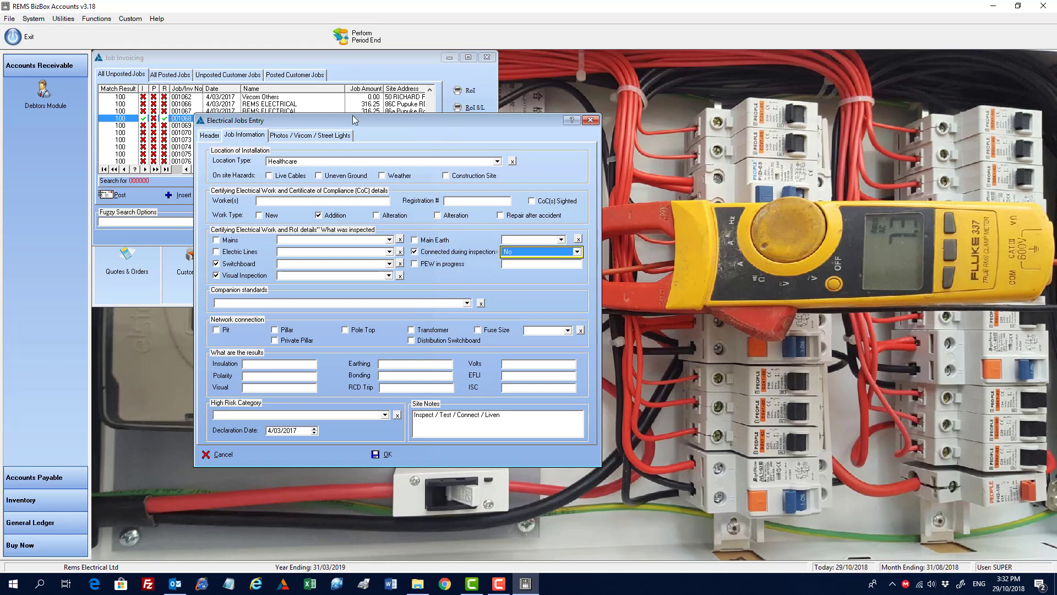
Step: Review the job's Photos / Vicom / Street Lights page and the header details
left_click(290, 137)
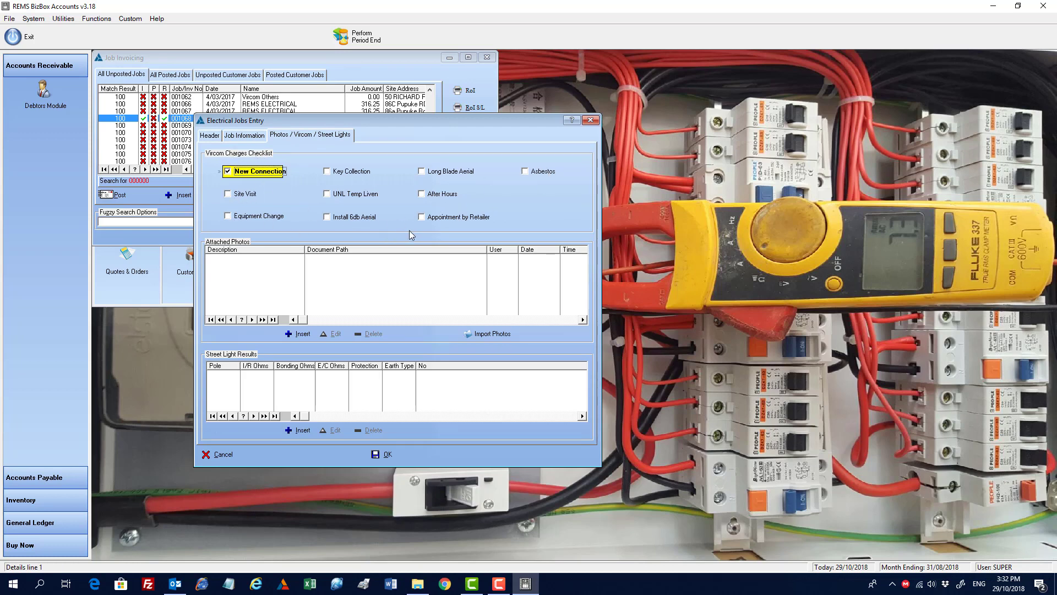
left_click(252, 136)
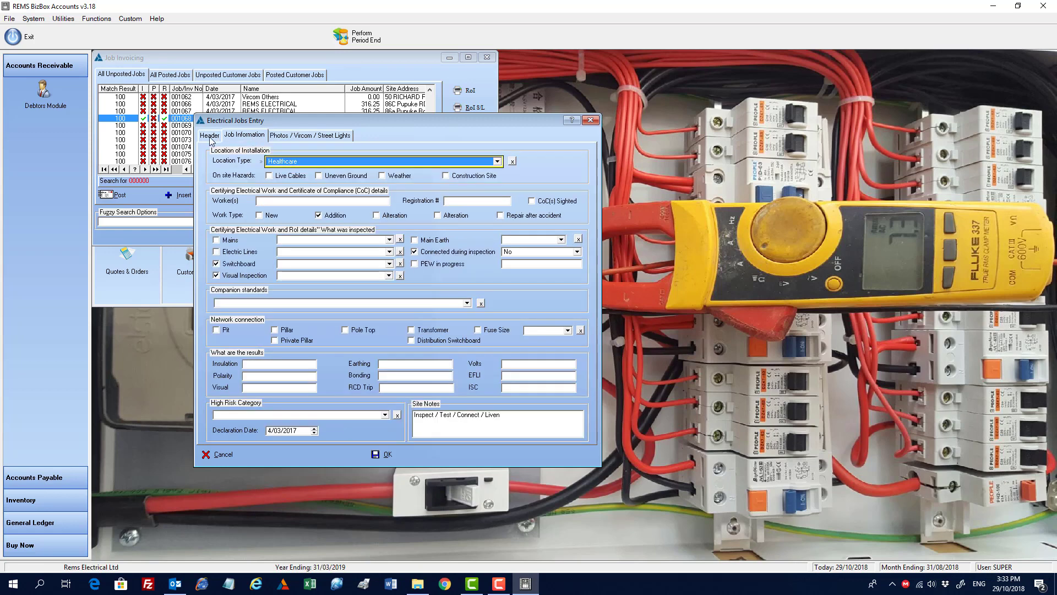
left_click(210, 136)
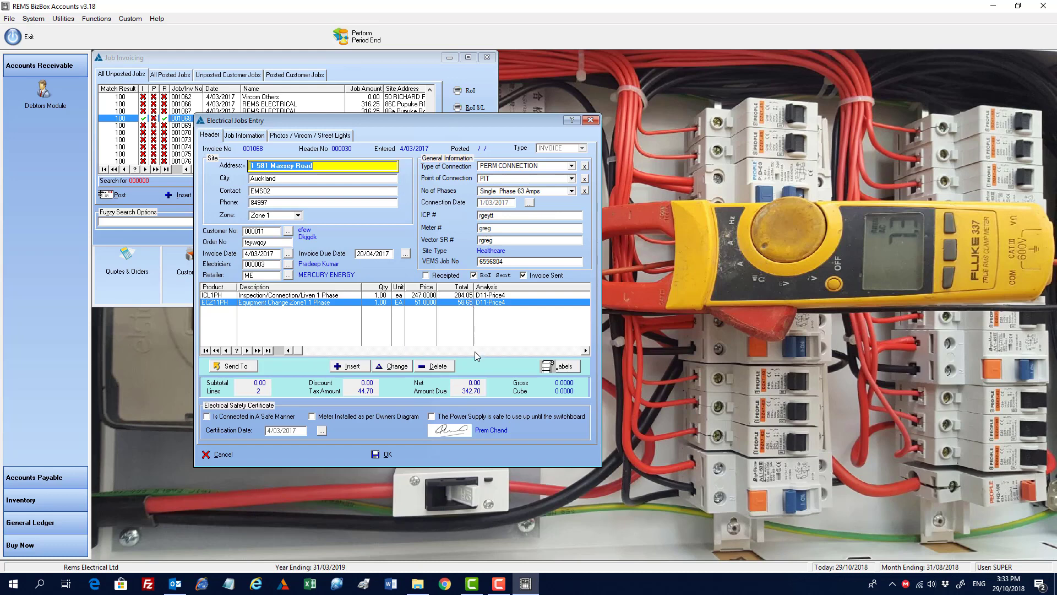
left_click(317, 136)
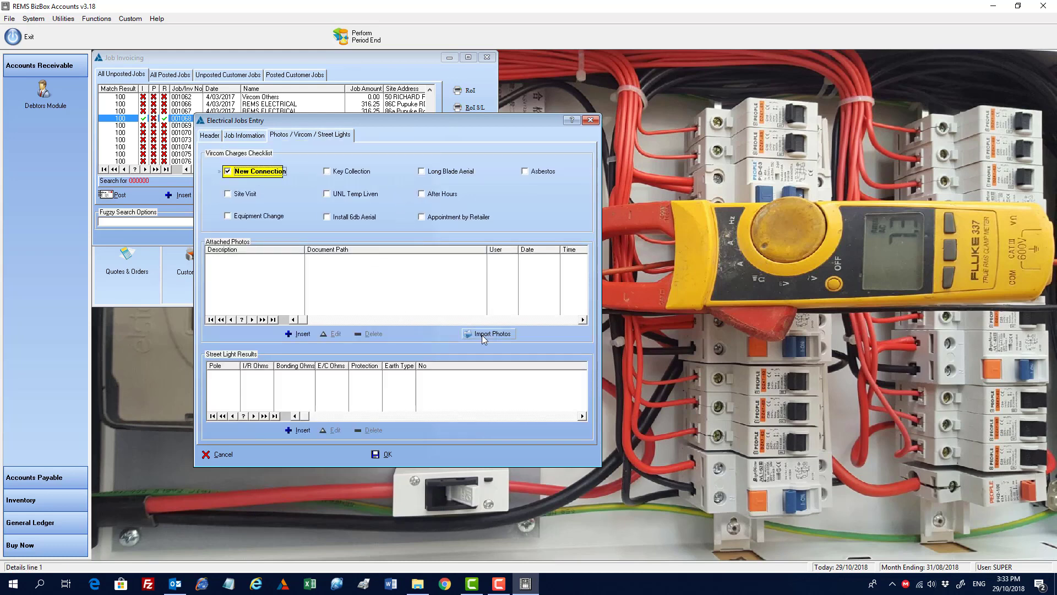
left_click(214, 138)
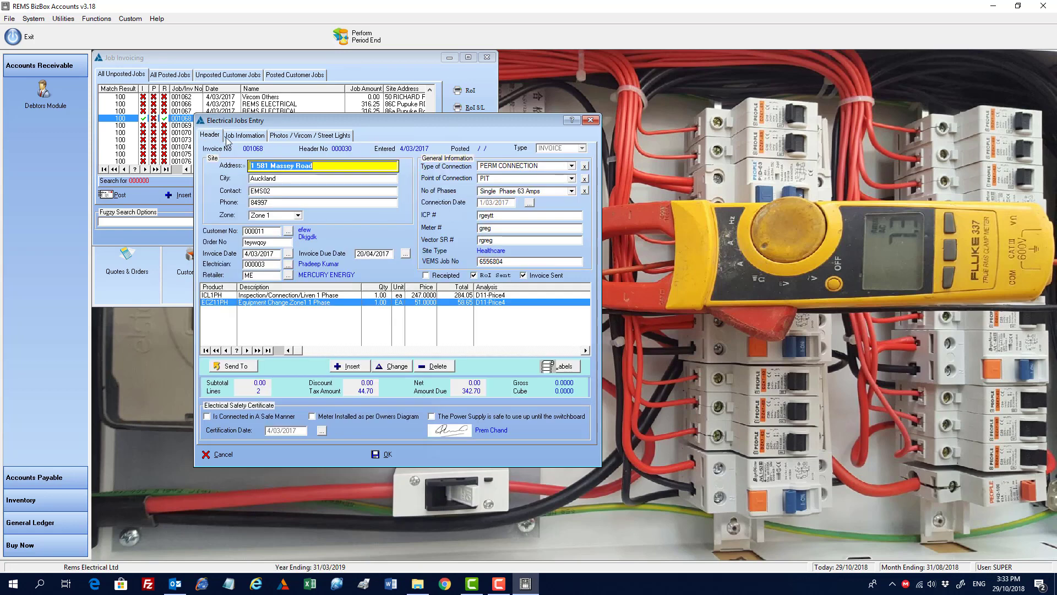
Step: Select the site address text, switch to File Explorer and open the 0001 Images folder
left_click(293, 165)
left_click_drag(324, 165, 245, 168)
left_click(417, 584)
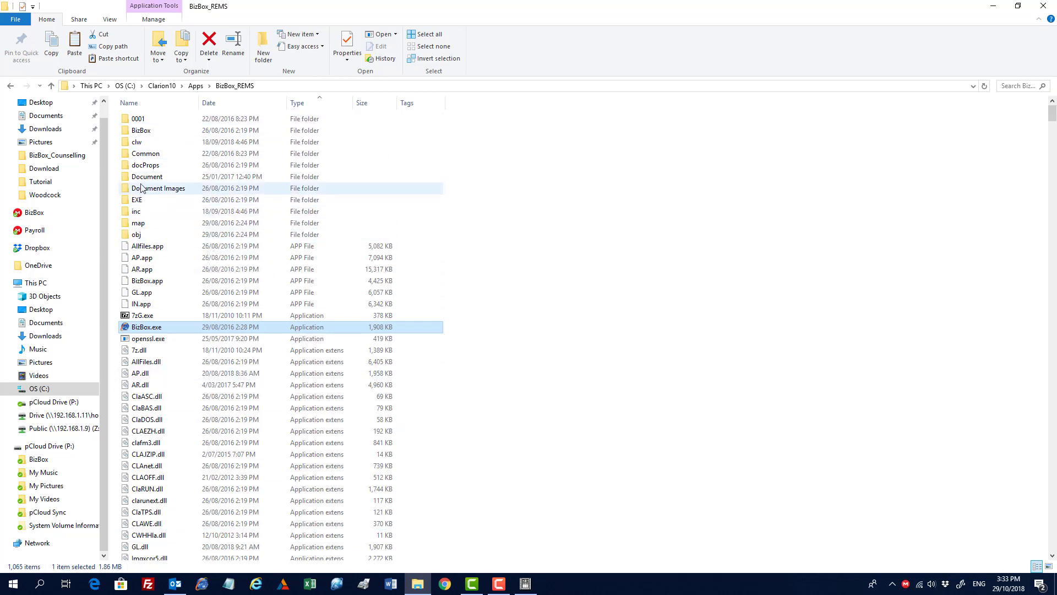
double_click(147, 122)
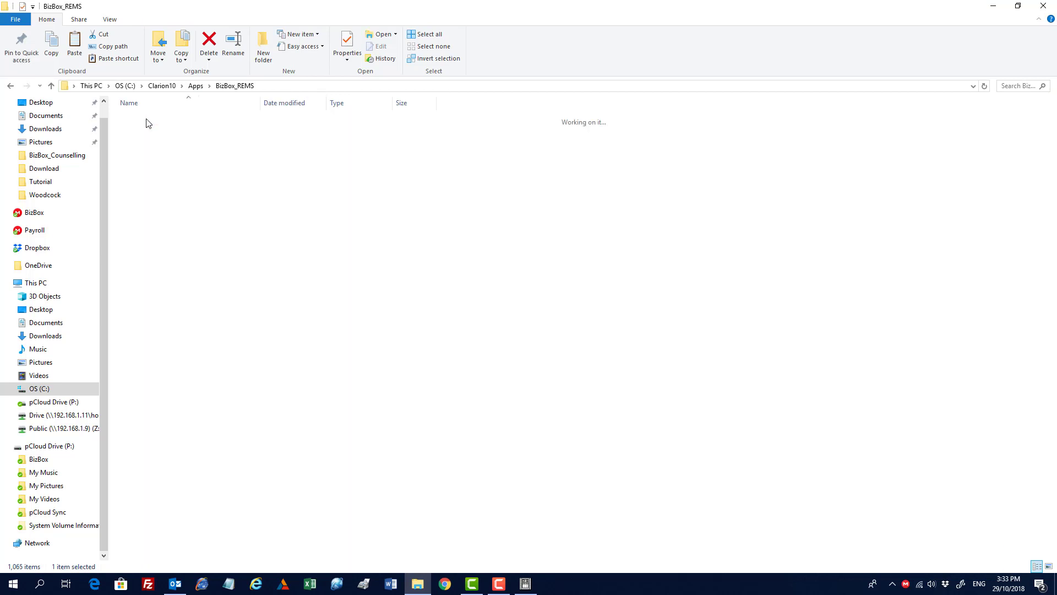
left_click(153, 200)
double_click(153, 199)
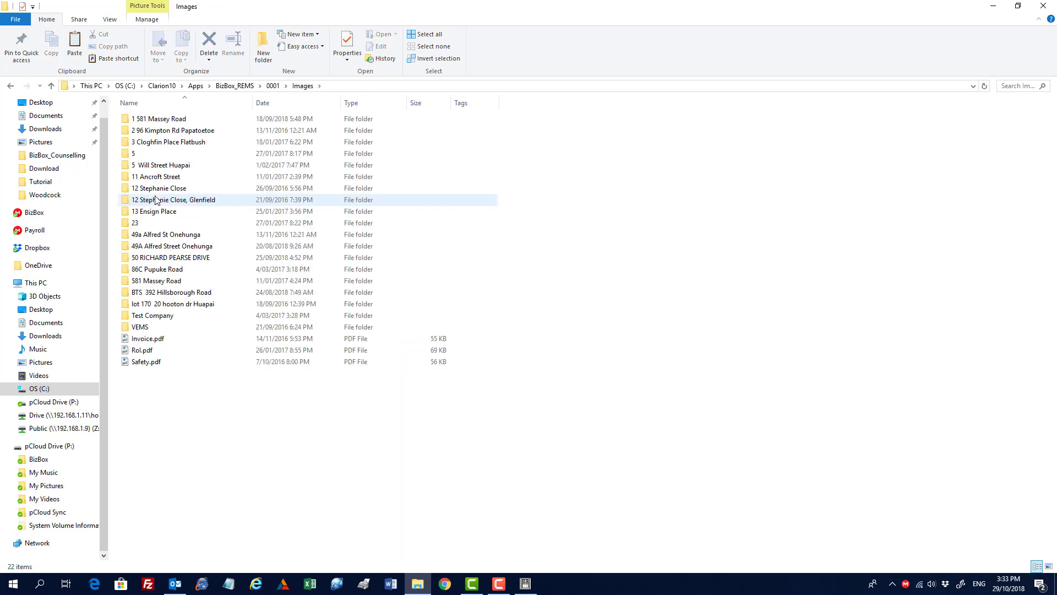
left_click(166, 121)
double_click(167, 121)
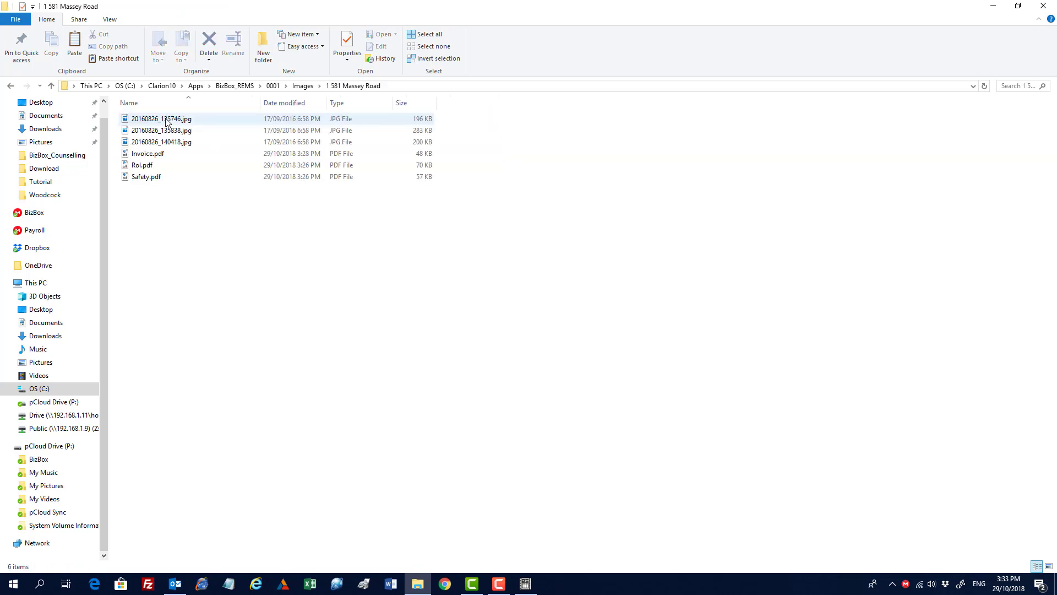
left_click(173, 122)
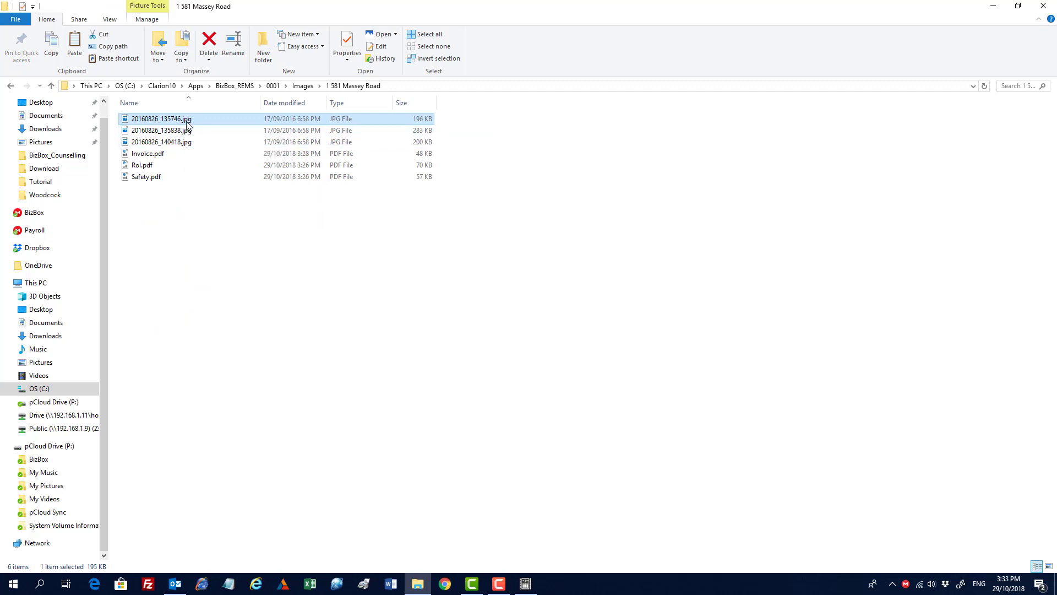
left_click(993, 7)
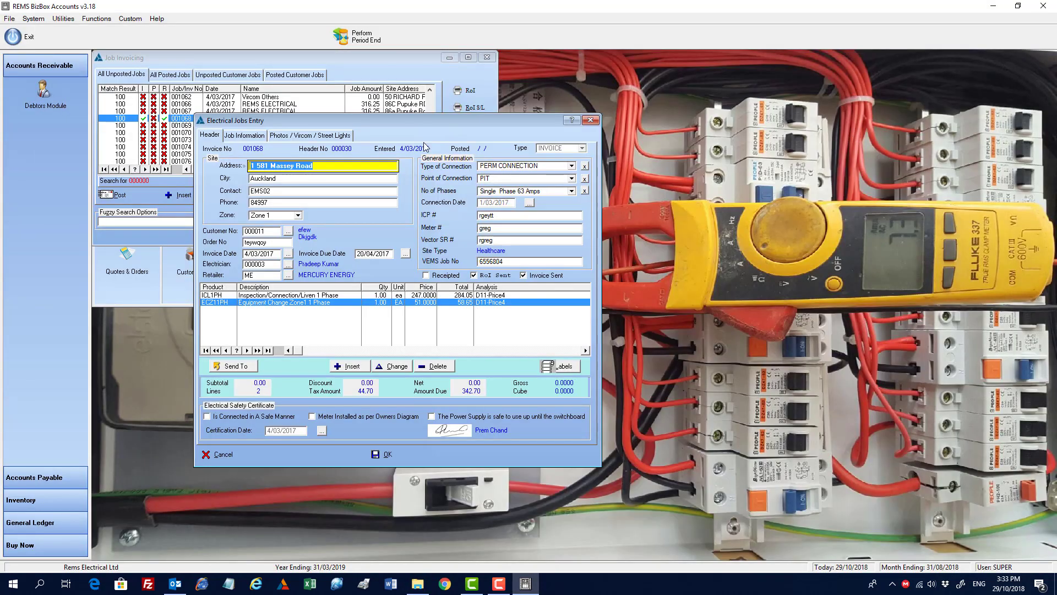
Step: On the Photos / Vicom / Street Lights page, import the site photos into the job's attached photos
left_click(333, 135)
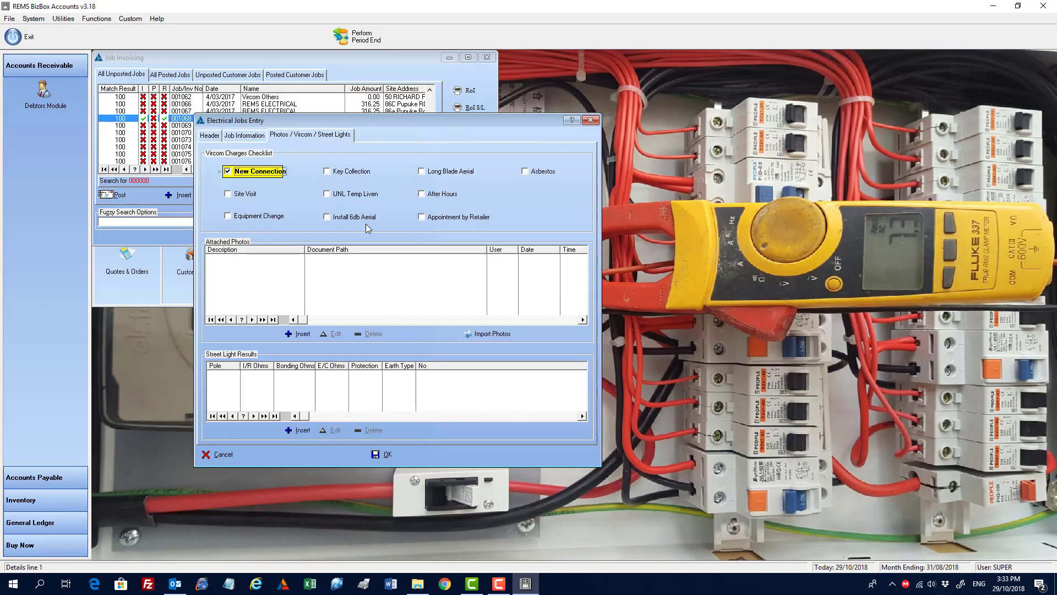
left_click(477, 334)
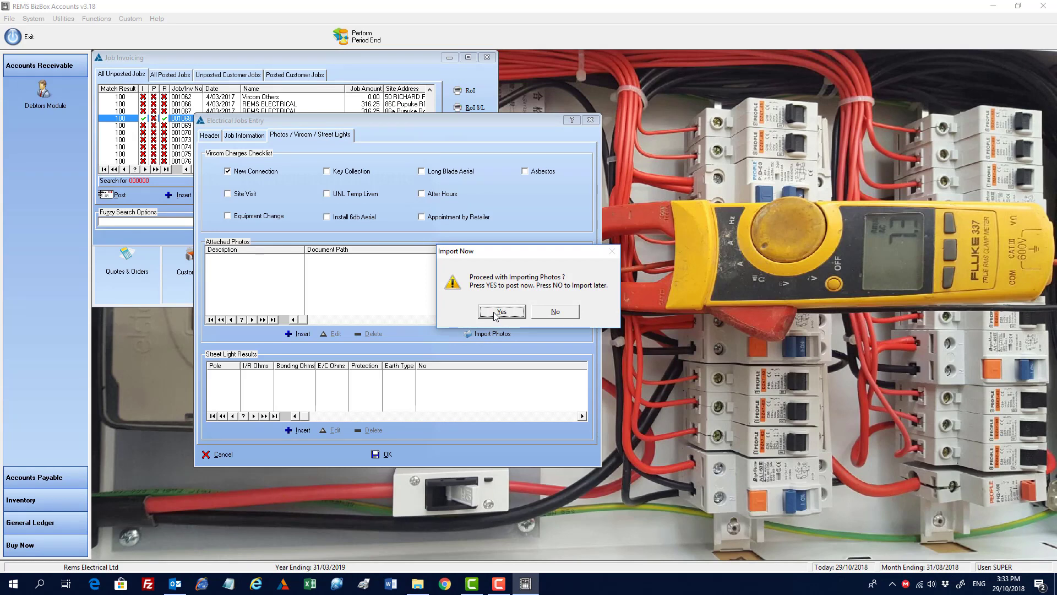
left_click(499, 311)
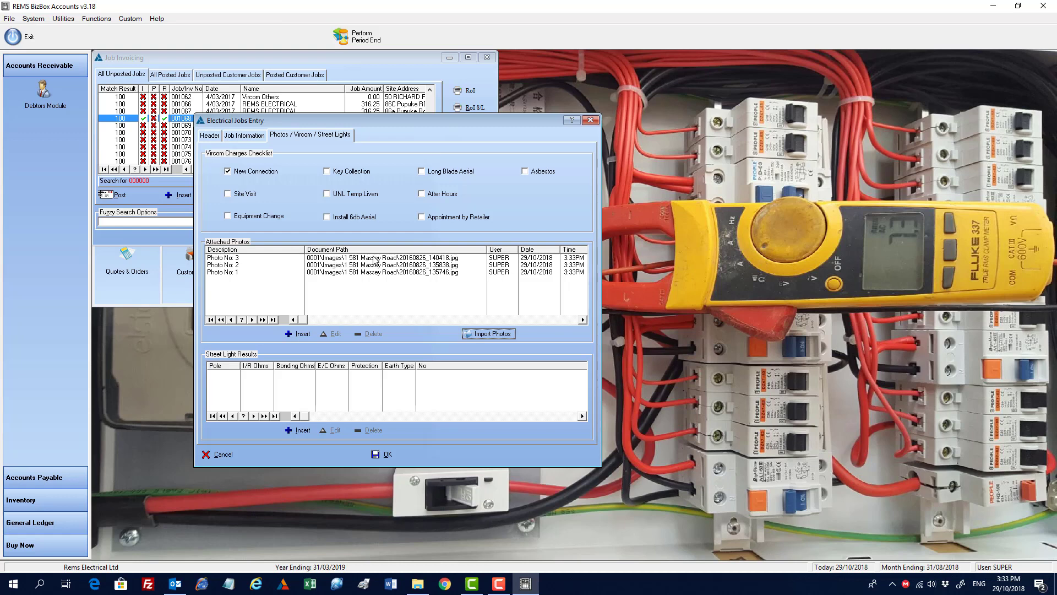
Step: Change the description of attached Photo No: 3 to Electrical Switchboard
left_click(237, 261)
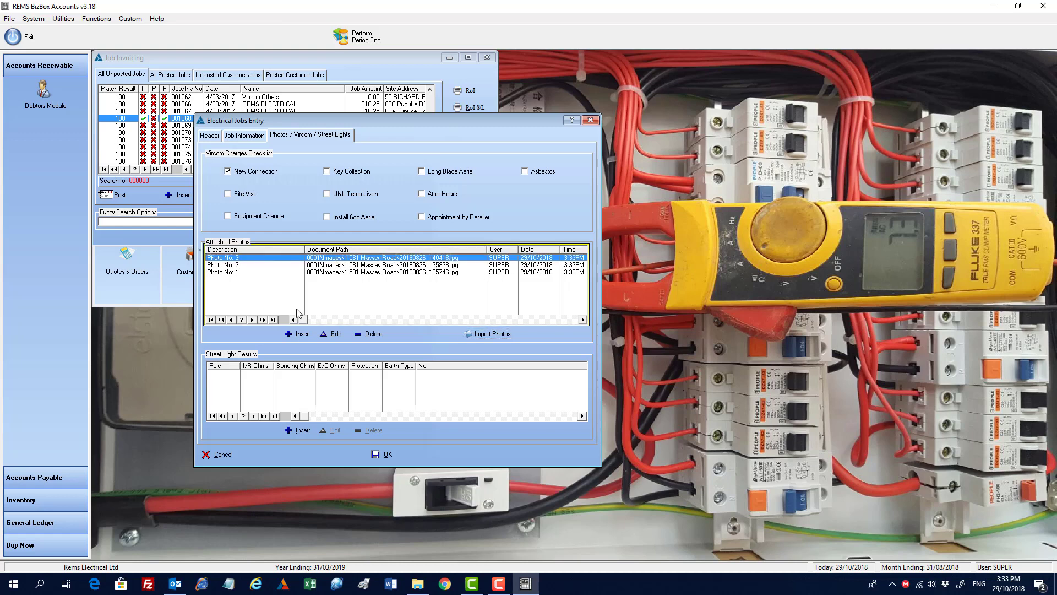
left_click(335, 333)
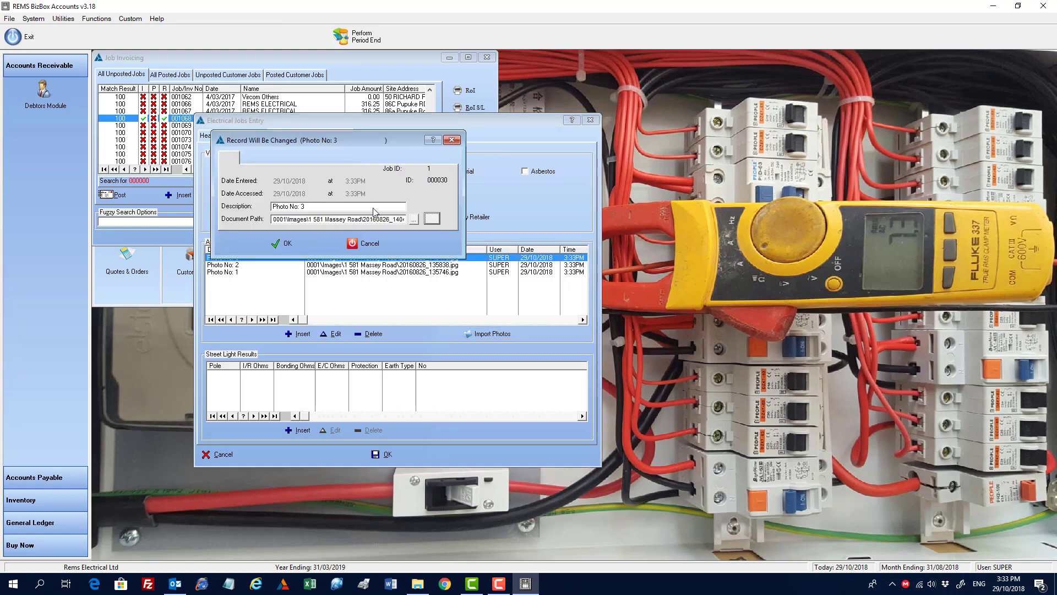
left_click(331, 208)
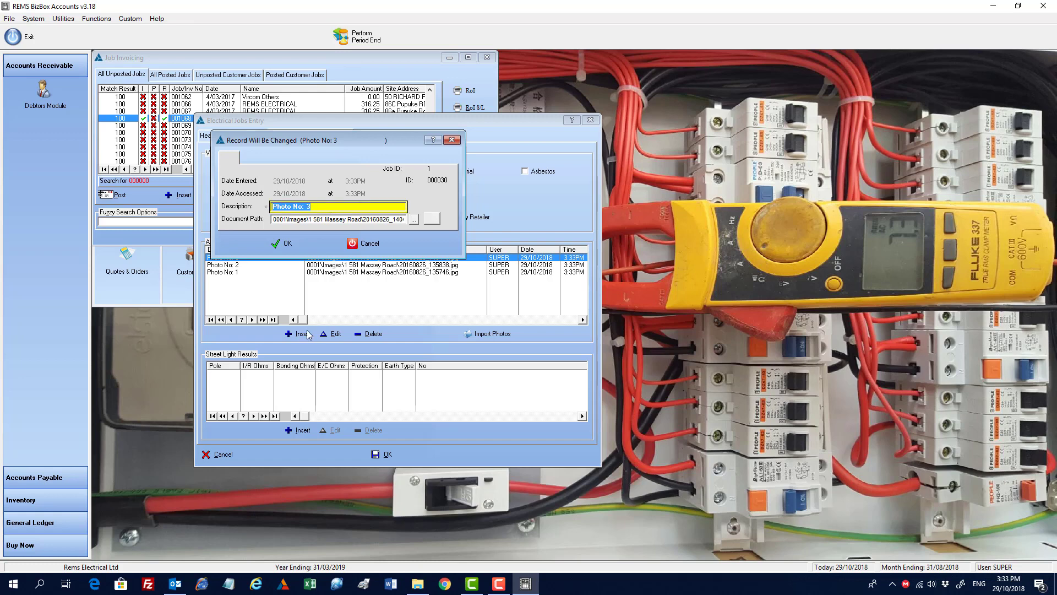
type("E")
type("lectrical Switchboard")
left_click(278, 243)
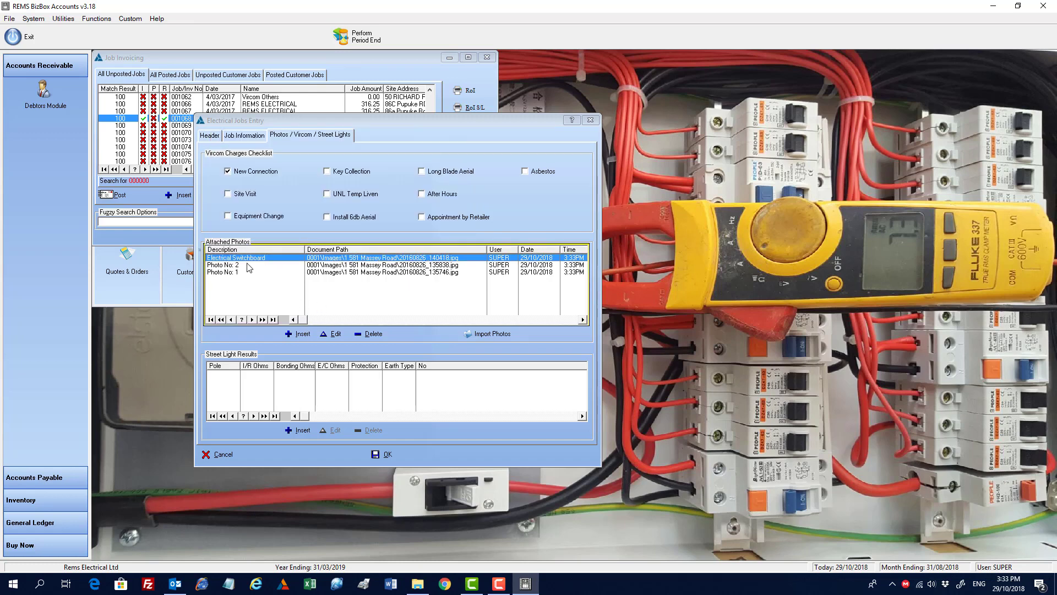
double_click(248, 264)
left_click(297, 243)
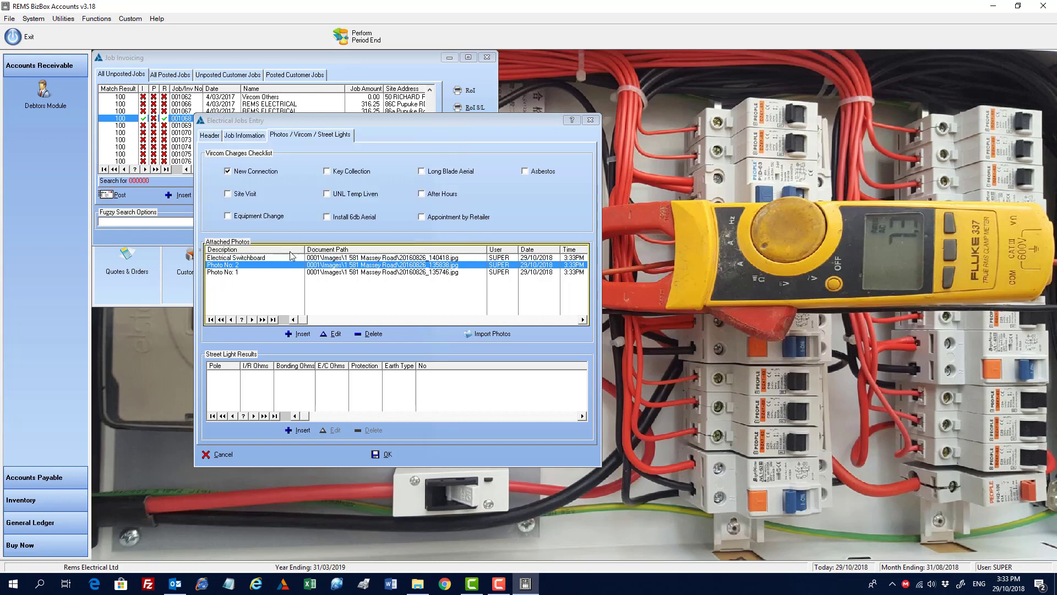
left_click(300, 430)
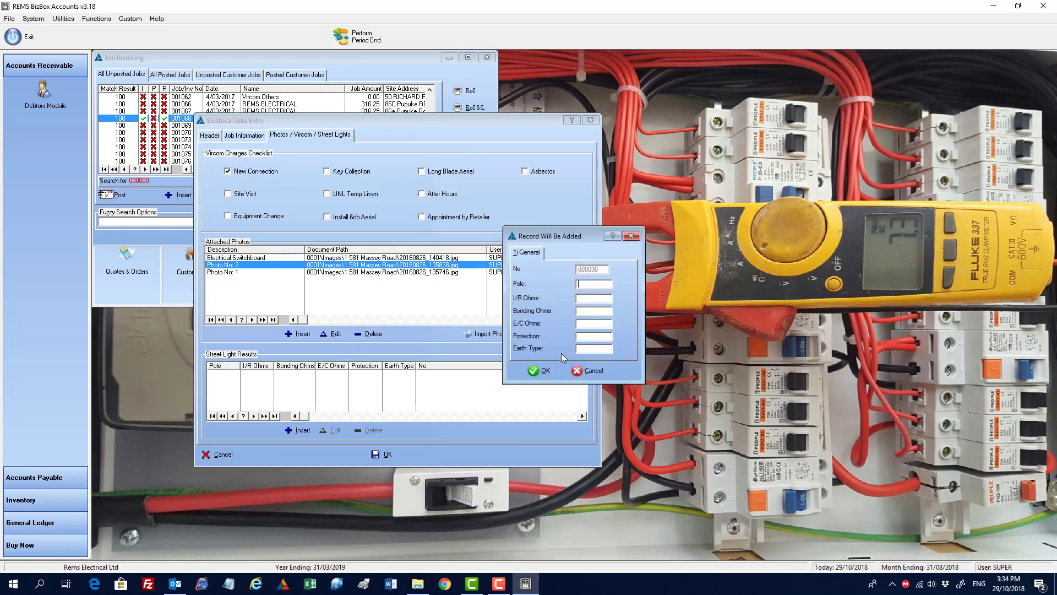
left_click(588, 371)
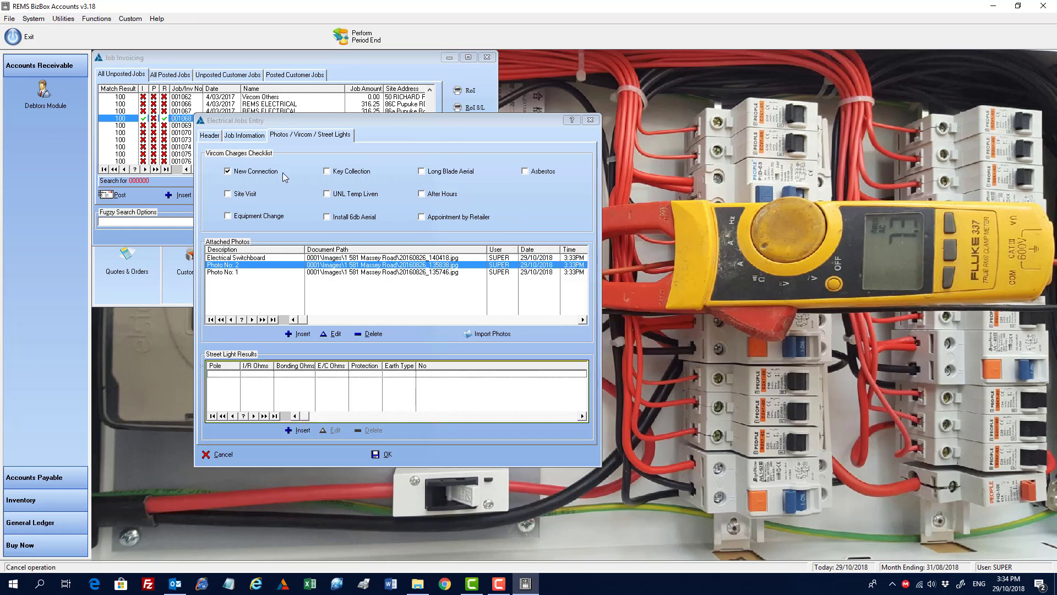
Step: Review the Job Information and Header pages, then cancel the job entry and confirm discarding changes
left_click(255, 140)
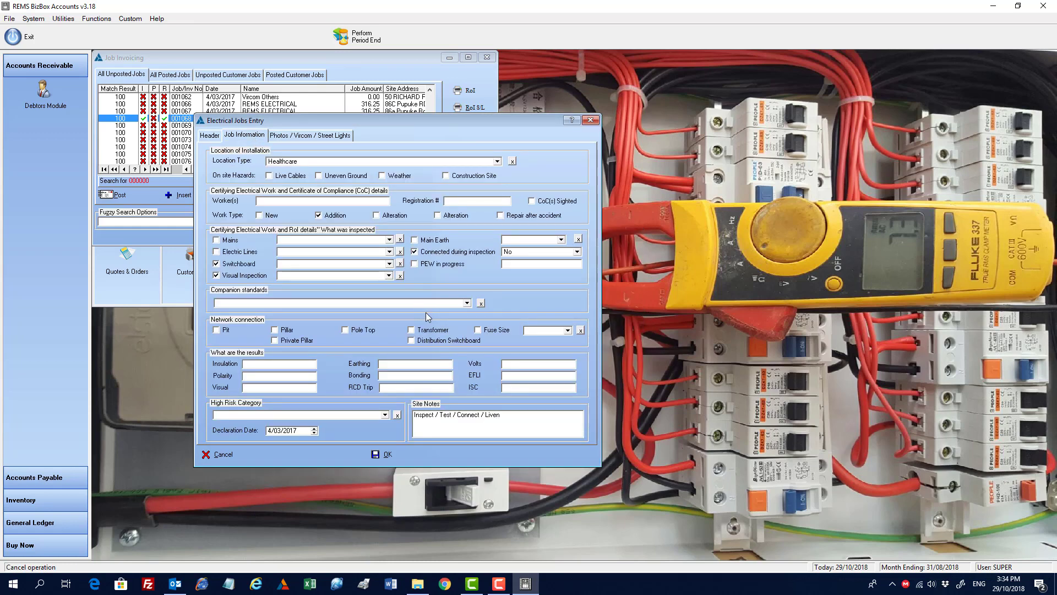
left_click(214, 137)
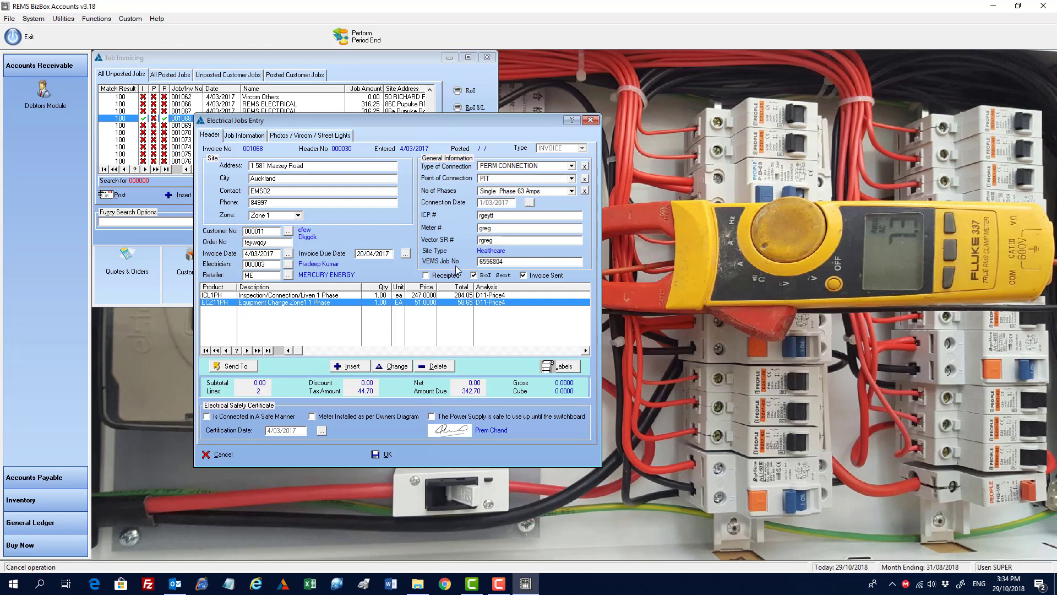
left_click(249, 138)
left_click(293, 138)
left_click(212, 136)
left_click(220, 454)
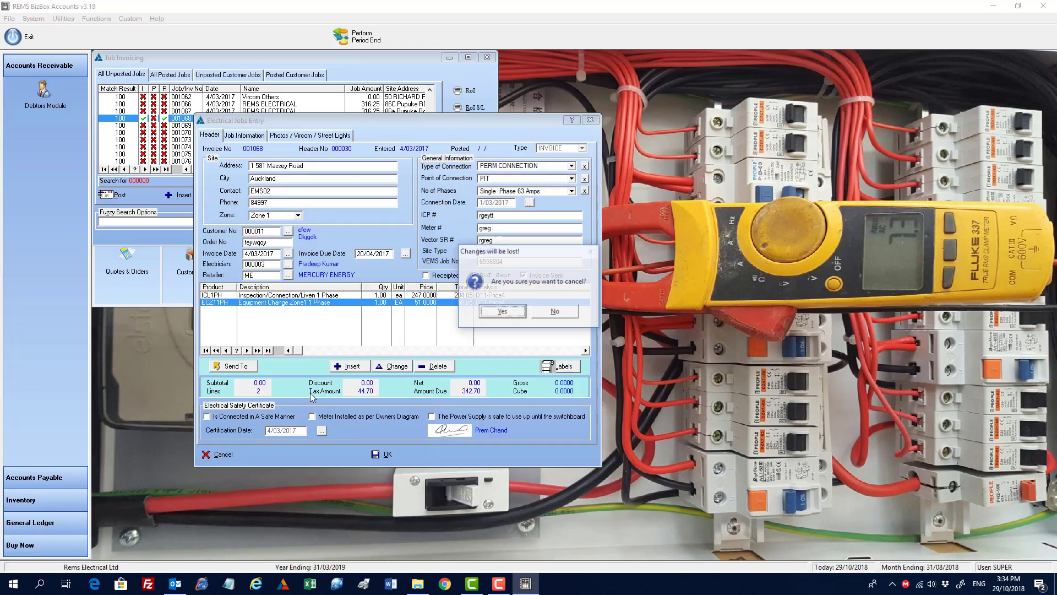
key("Return")
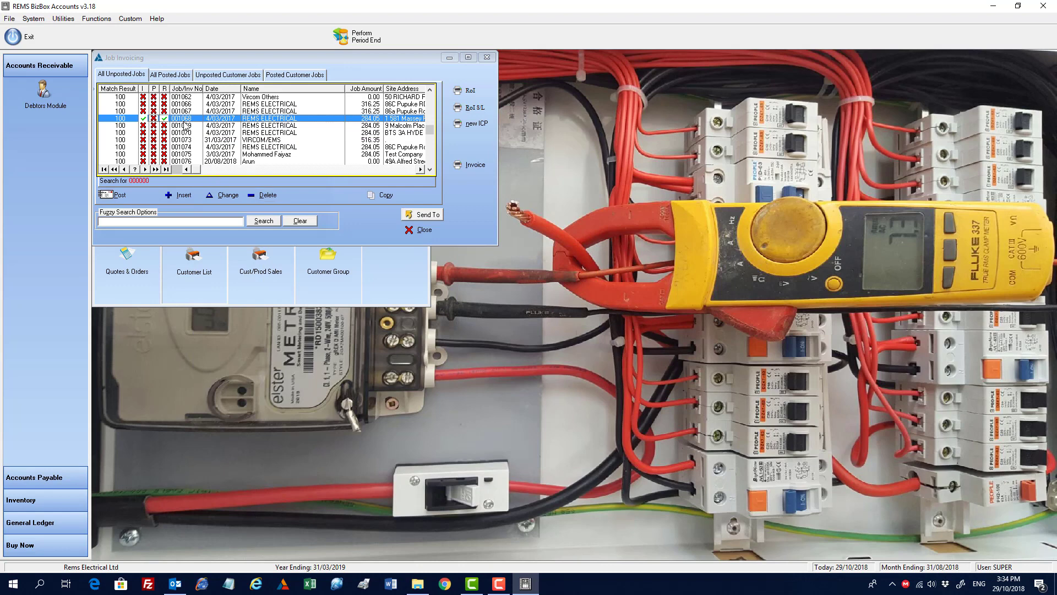
Step: Reopen the selected job to check its job information and attached photos, then cancel out again
left_click(220, 195)
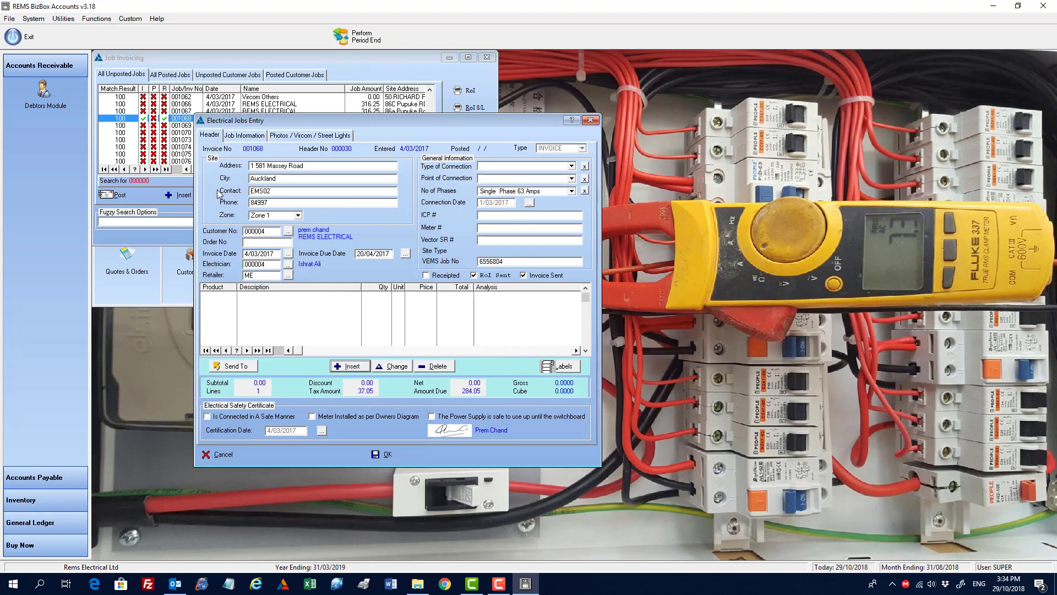
left_click(260, 137)
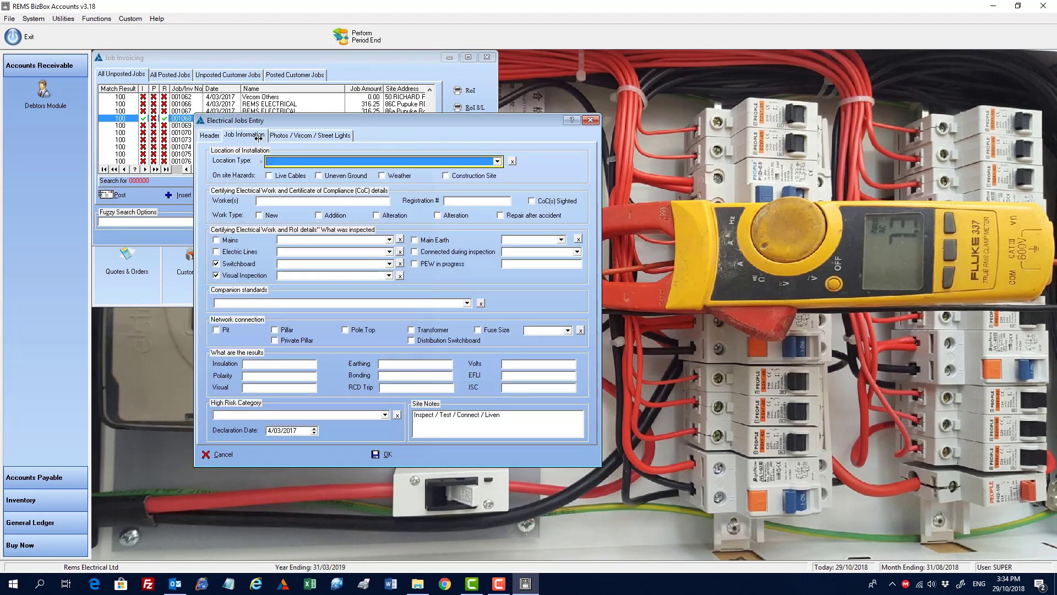
left_click(317, 139)
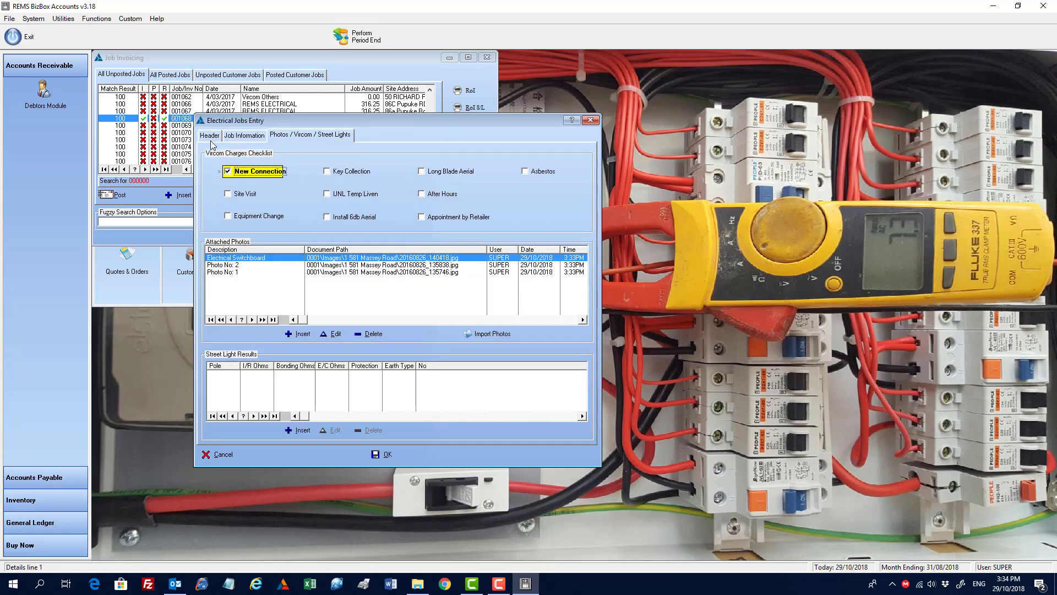
left_click(217, 454)
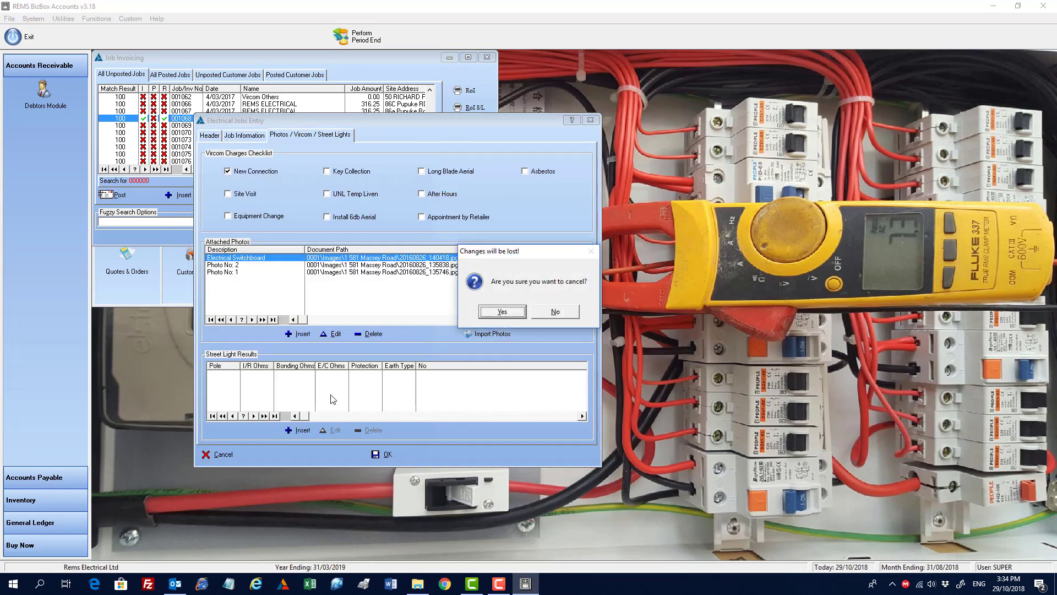
left_click(503, 310)
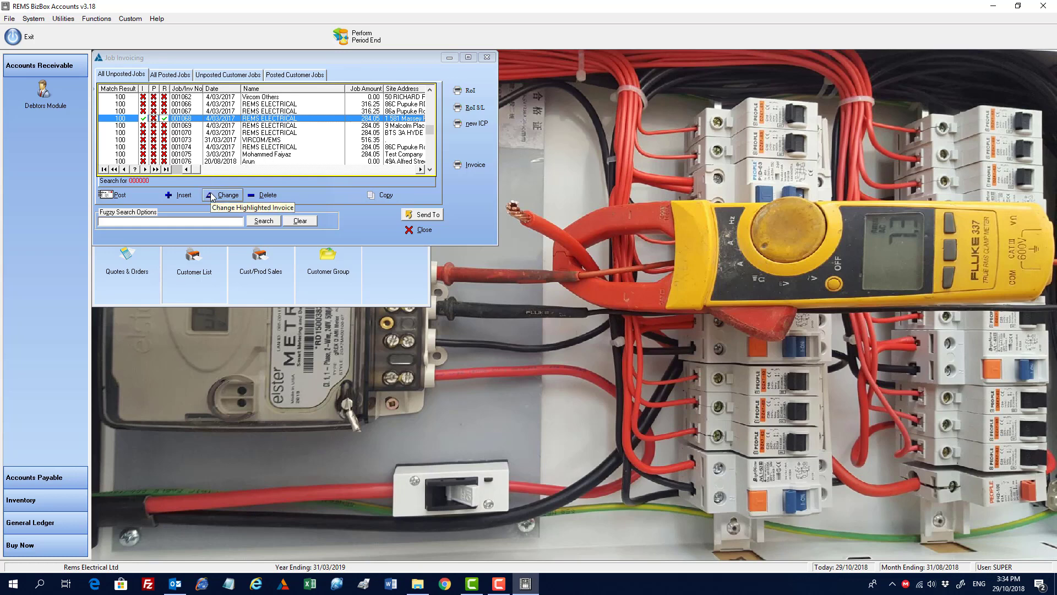
Step: Close Job Invoicing and open the Create Vircom invoice option without running it
left_click(409, 231)
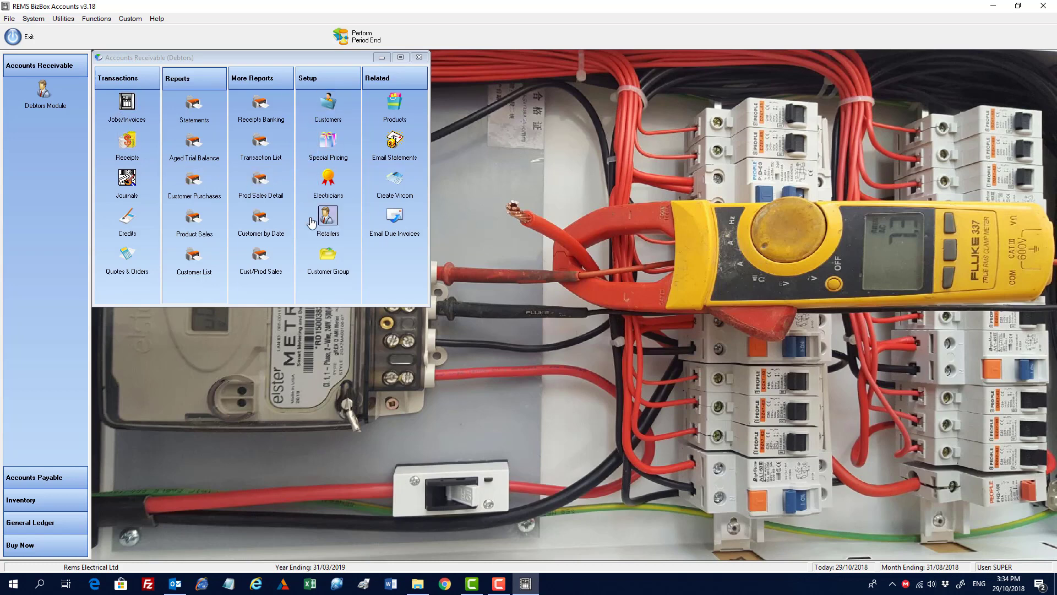
left_click(394, 179)
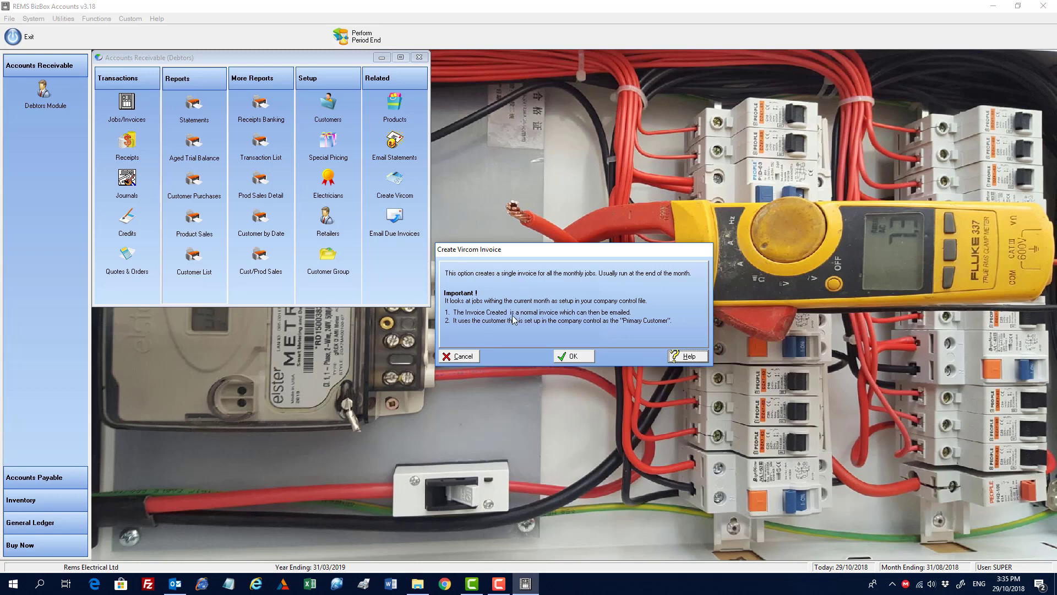
left_click(458, 356)
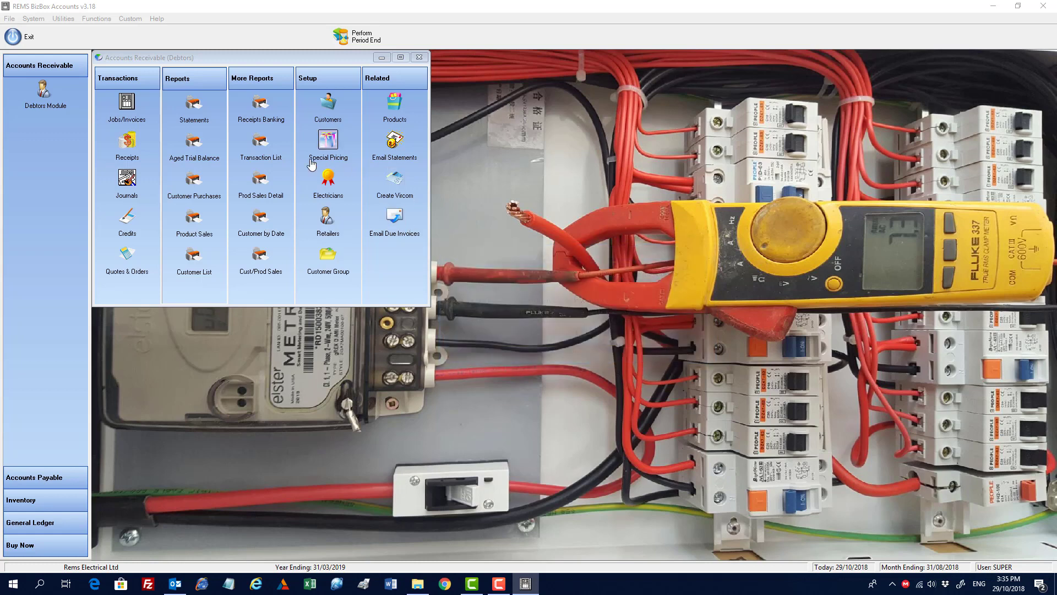
Step: Produce a PDF invoice for the VIRCOM/EMS job 001073, open it for emailing, then close the email and job windows
left_click(127, 104)
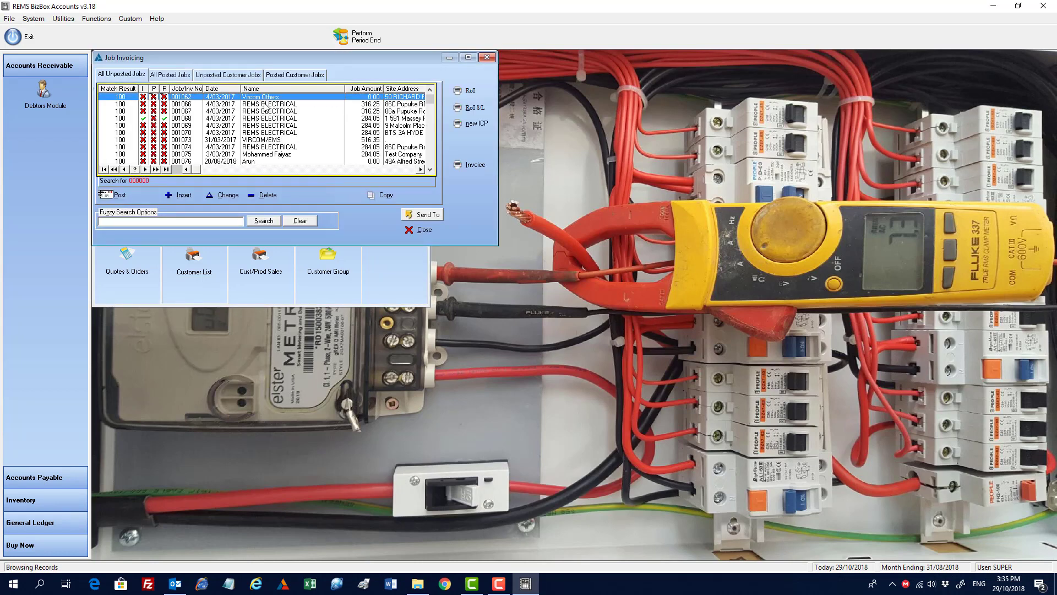
left_click(269, 140)
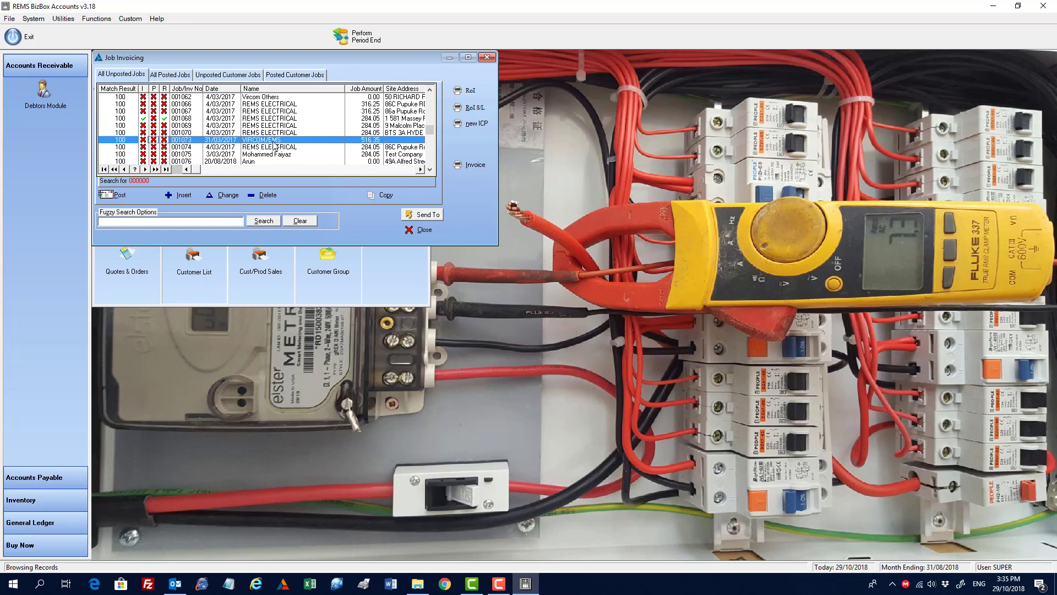
left_click(470, 167)
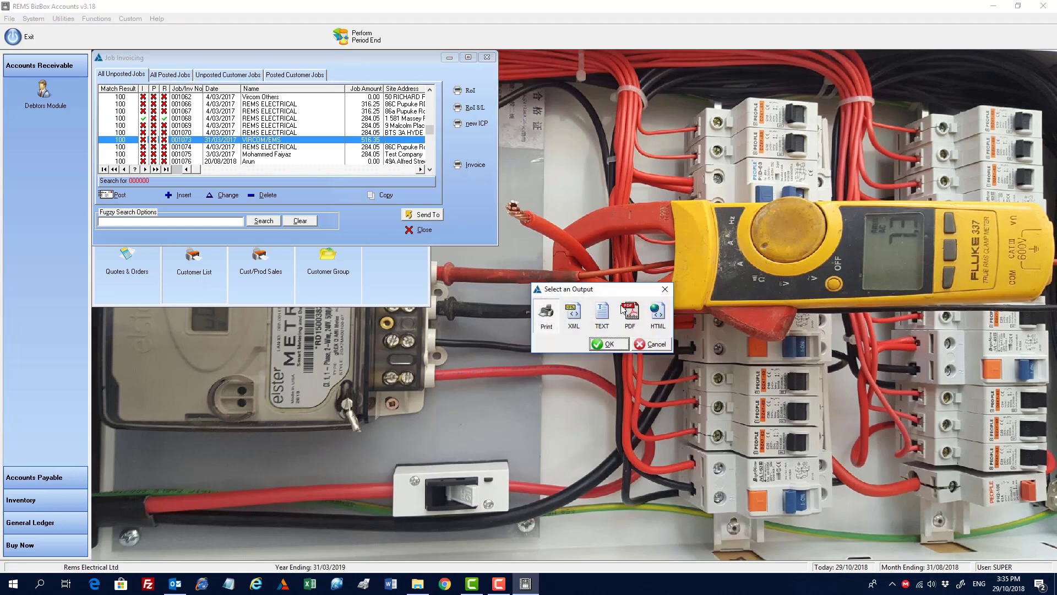
left_click(606, 343)
left_click(603, 347)
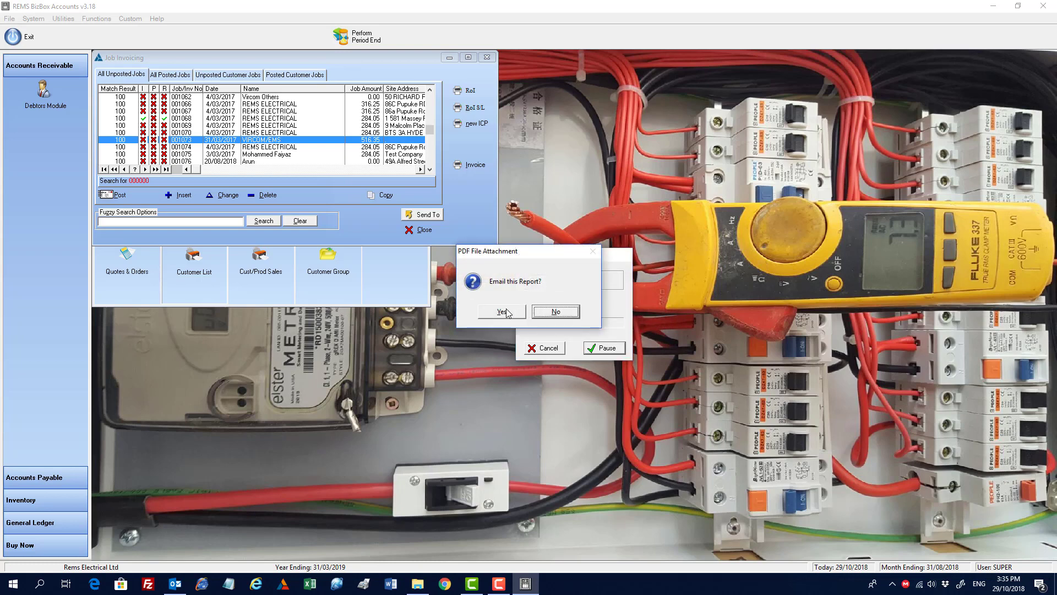
left_click(503, 311)
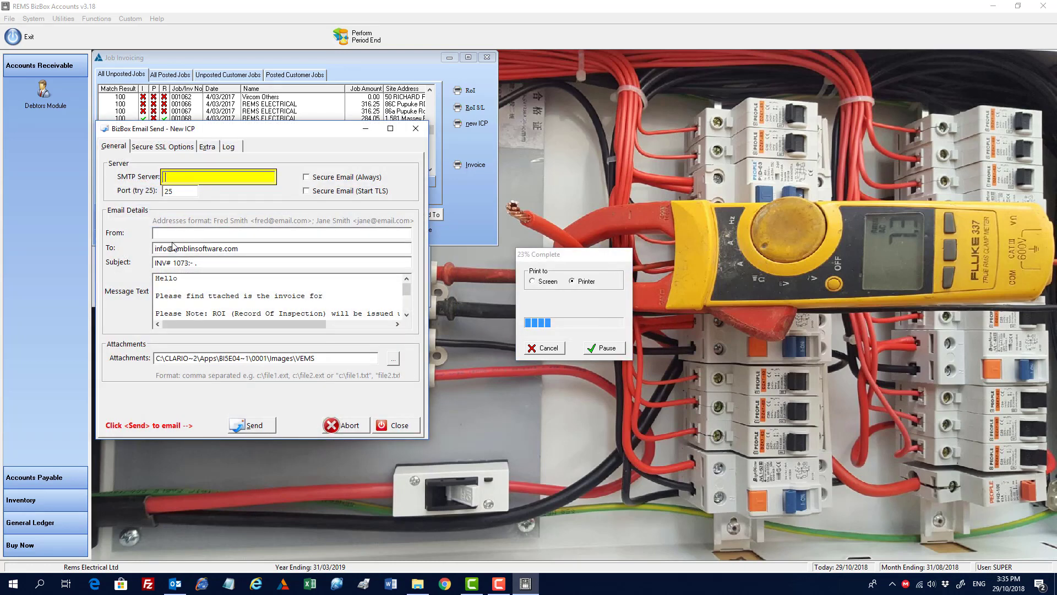
left_click(395, 425)
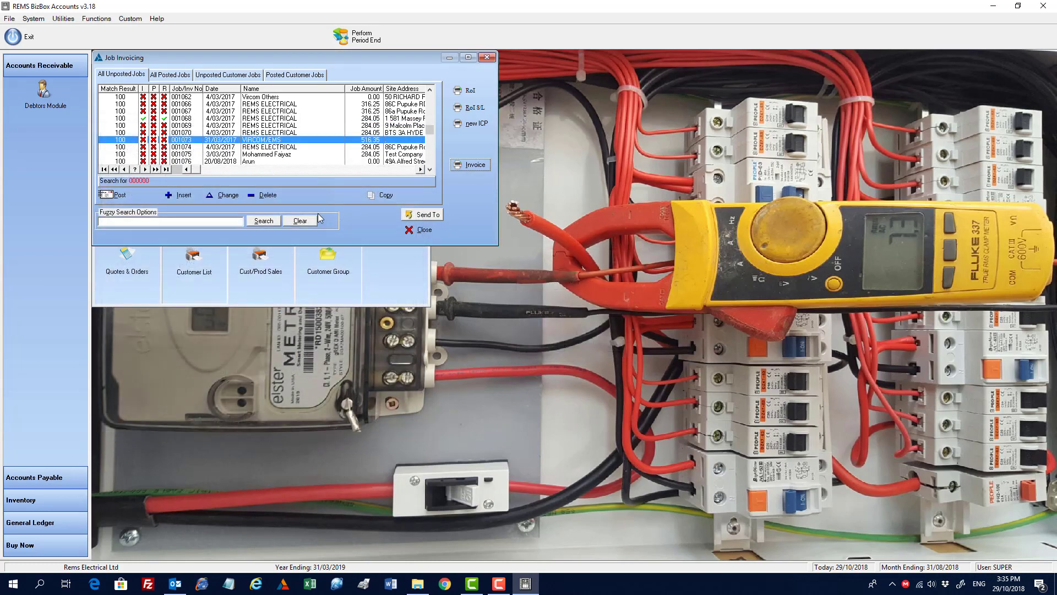
left_click(421, 229)
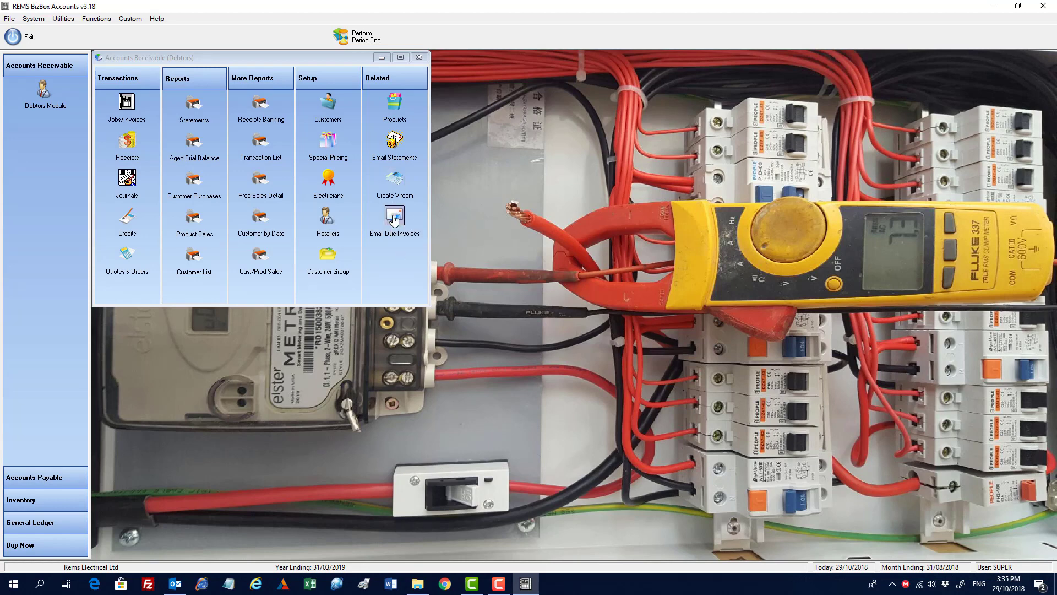
Step: Open Jobs/Invoices and browse the All Posted Jobs list, selecting job 001056
key("F10")
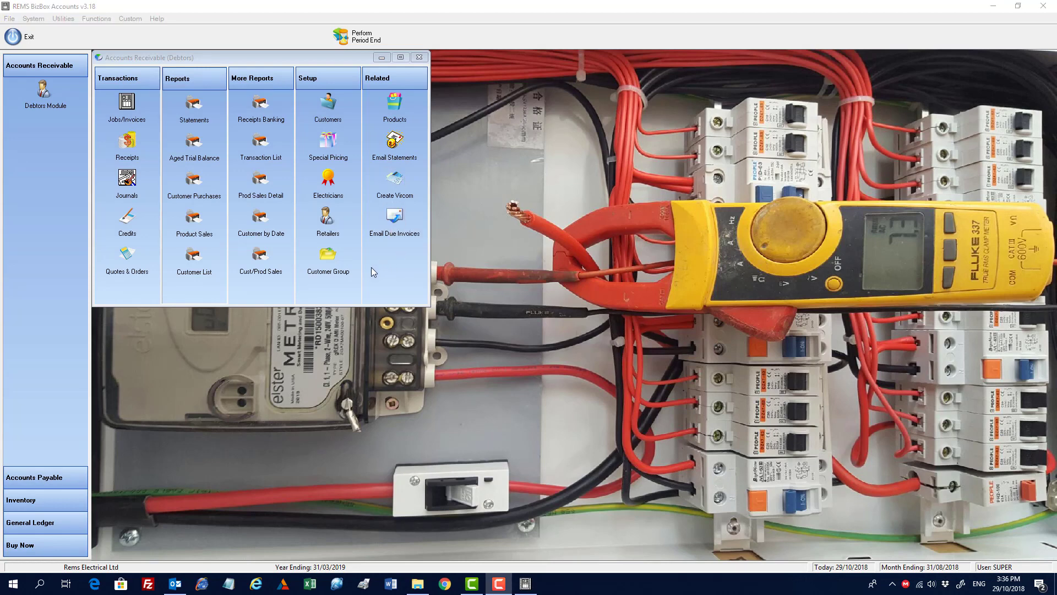
left_click(136, 108)
left_click(170, 75)
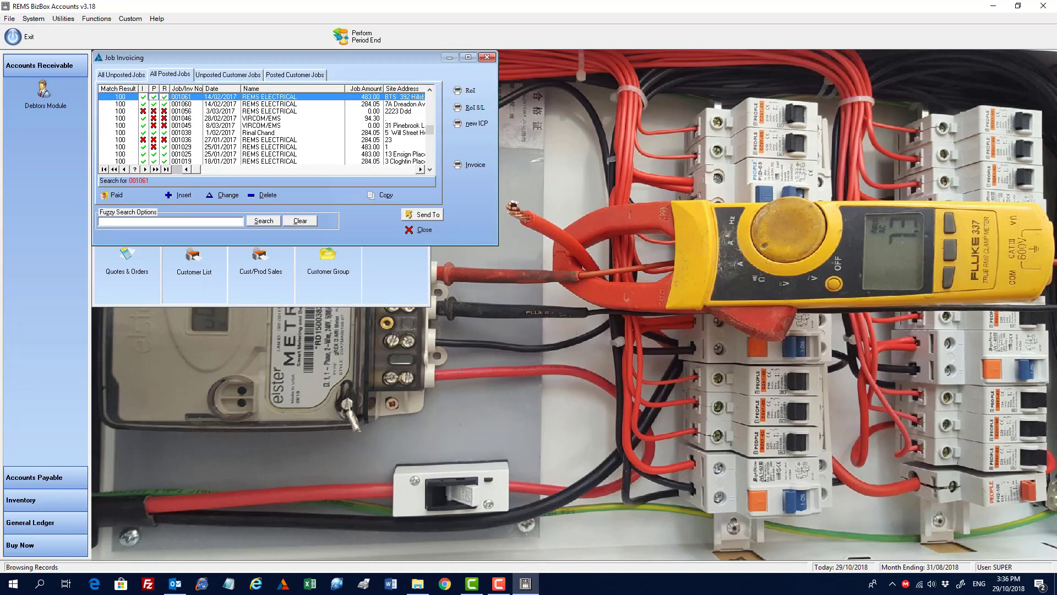
left_click(165, 112)
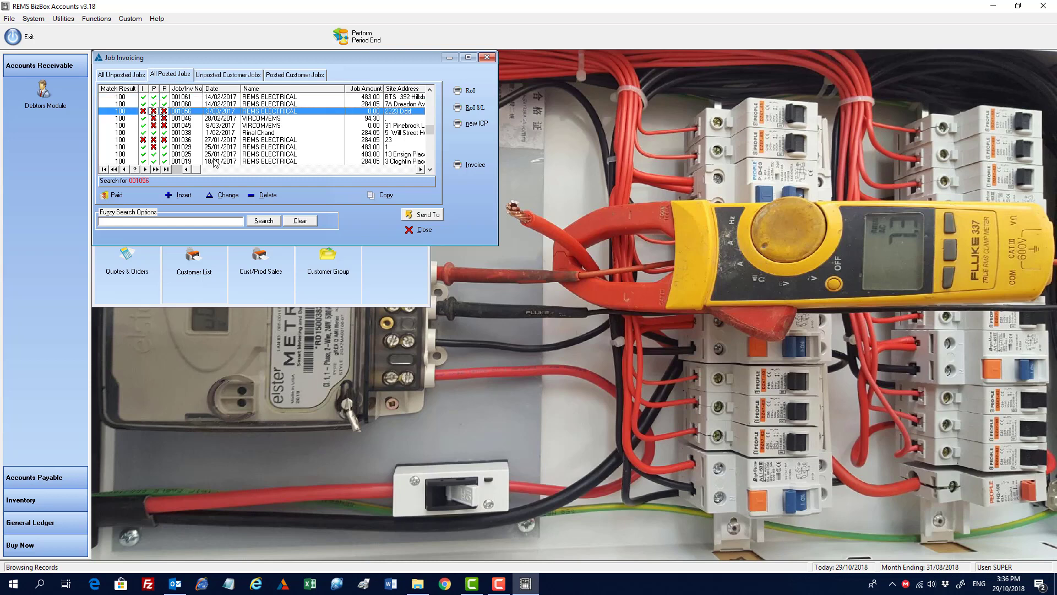
Step: Mark job 001056 as paid, choosing not to receipt it now, and close Job Invoicing
left_click(113, 196)
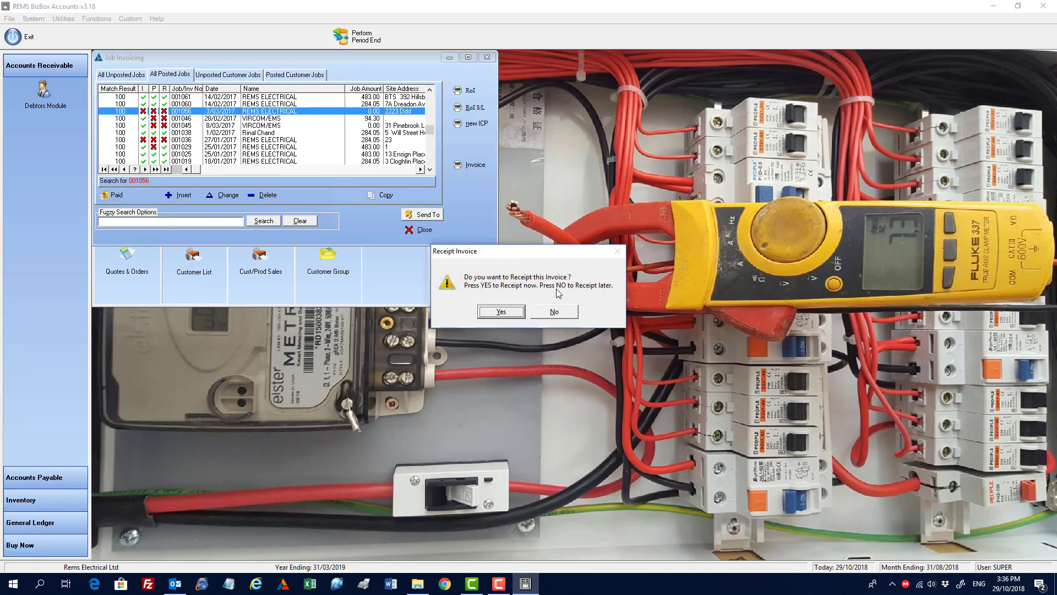
left_click(555, 311)
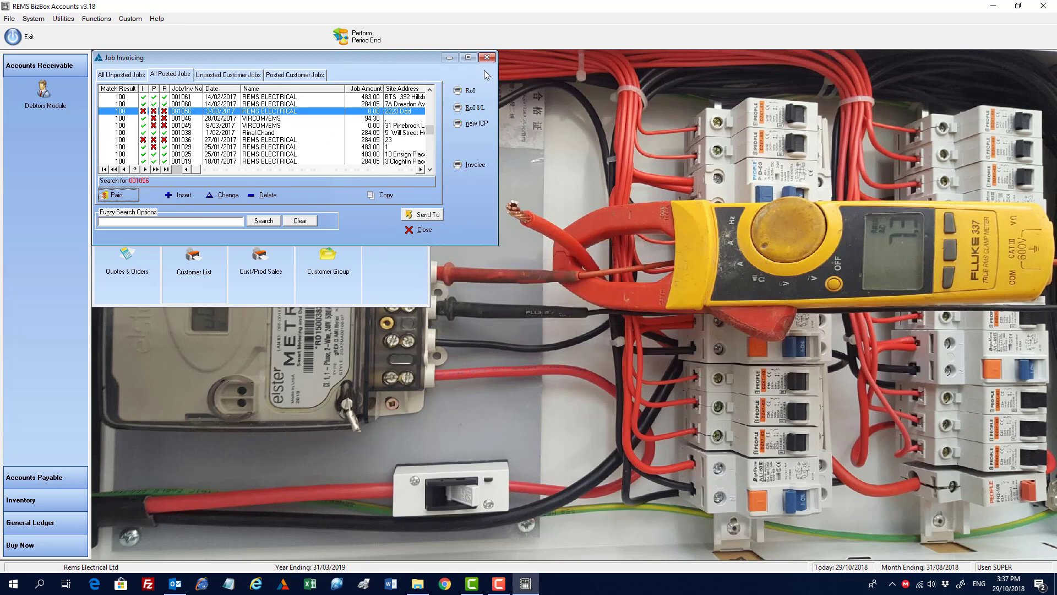
left_click(424, 231)
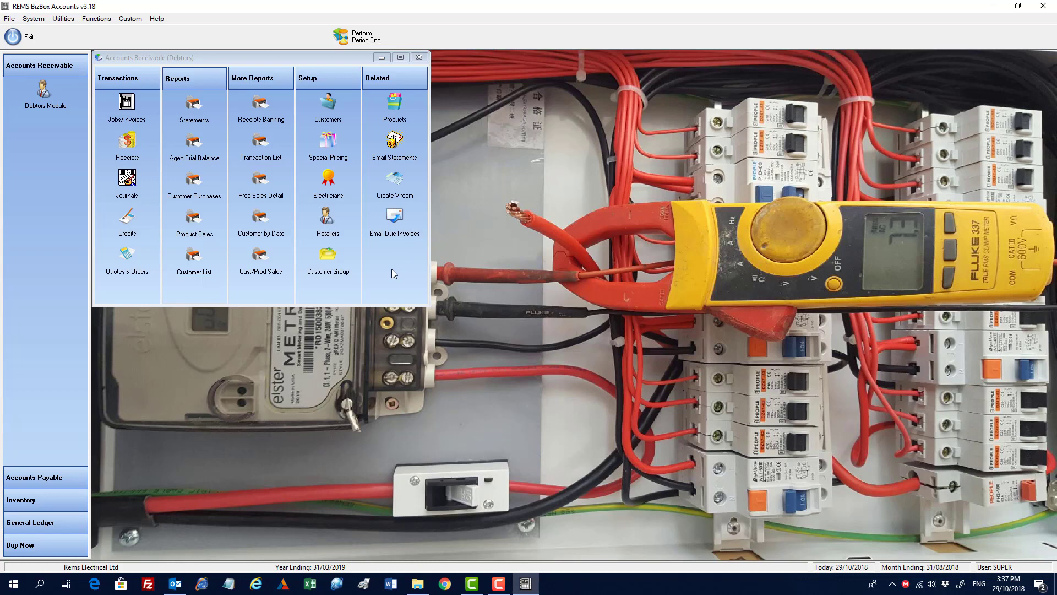
Step: Start Period End, back up the company as 2018_8_Rems Electrical Ltd, then abandon the period end and cancel output
left_click(354, 39)
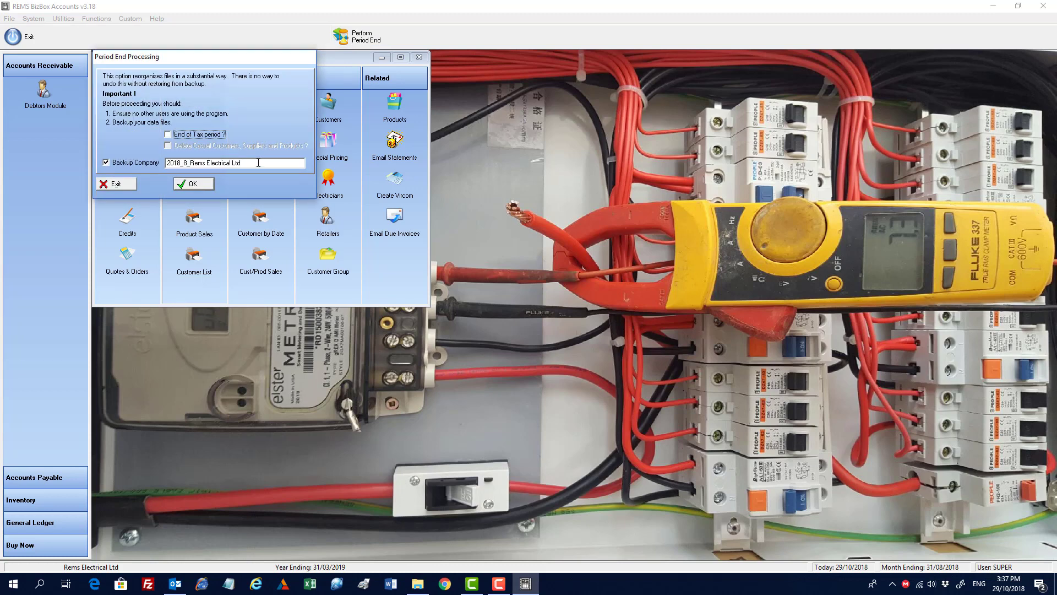
left_click(177, 185)
left_click(498, 312)
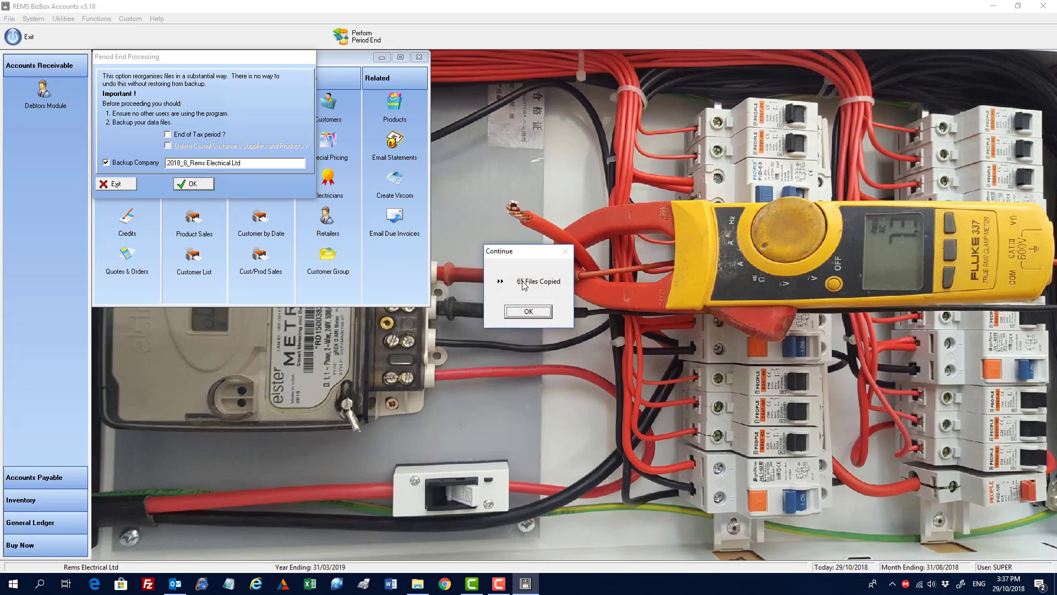
left_click(512, 313)
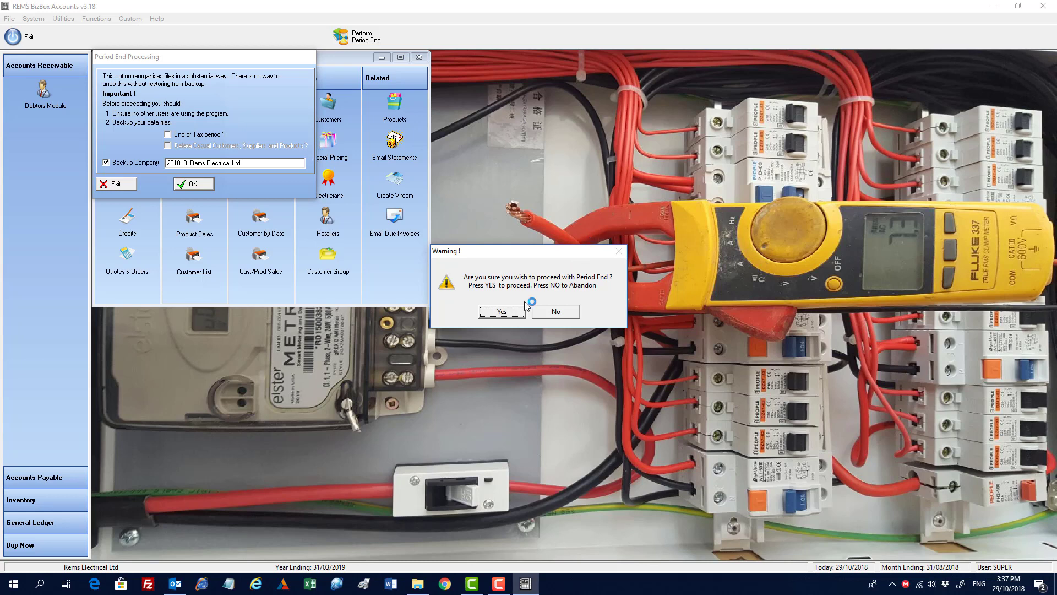
left_click(557, 311)
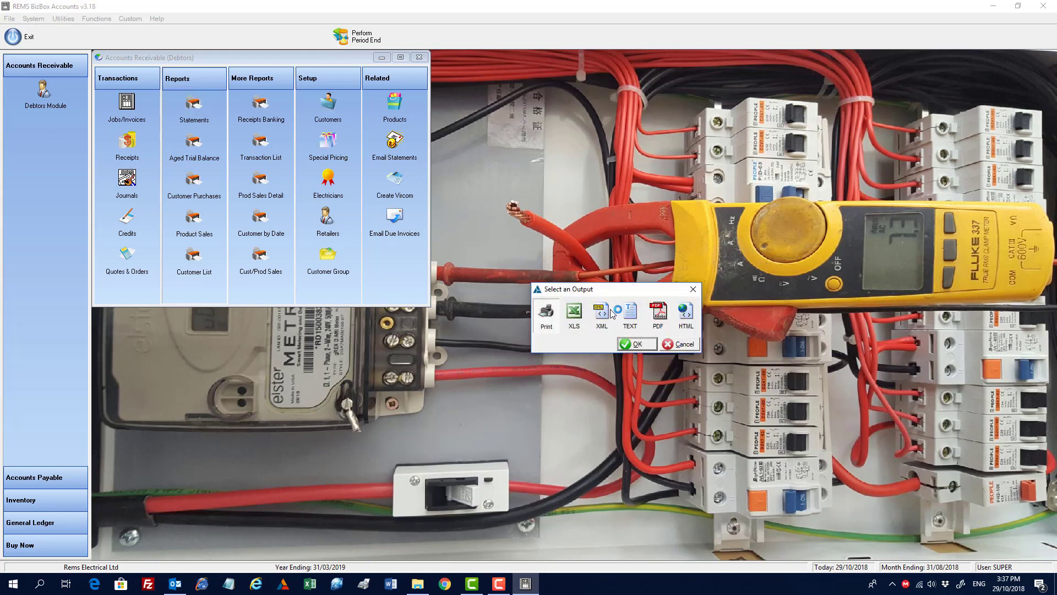
left_click(683, 344)
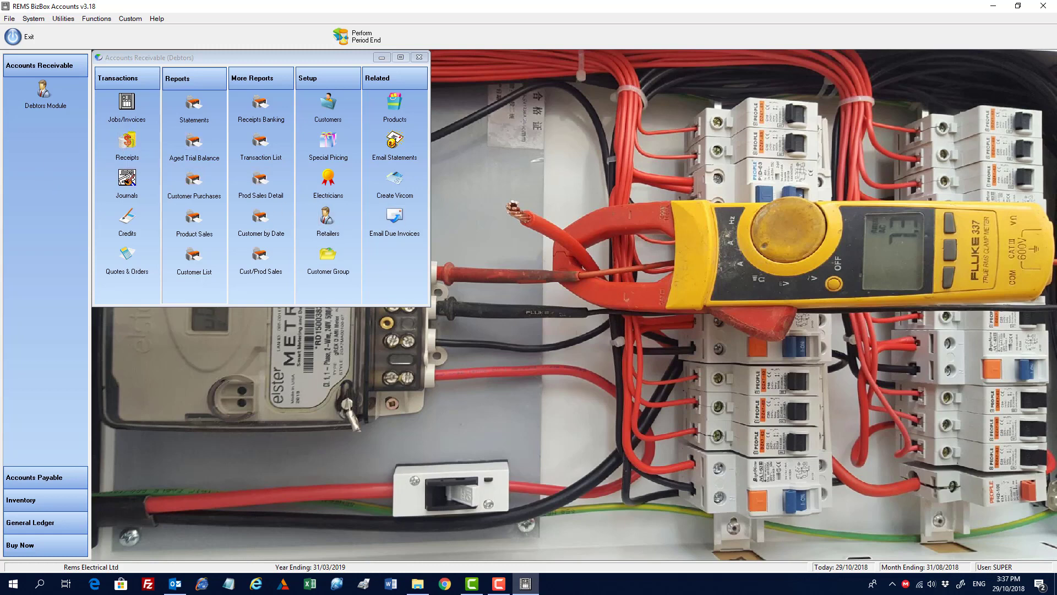
Step: Exit BizBox Accounts, declining the backup
left_click(157, 20)
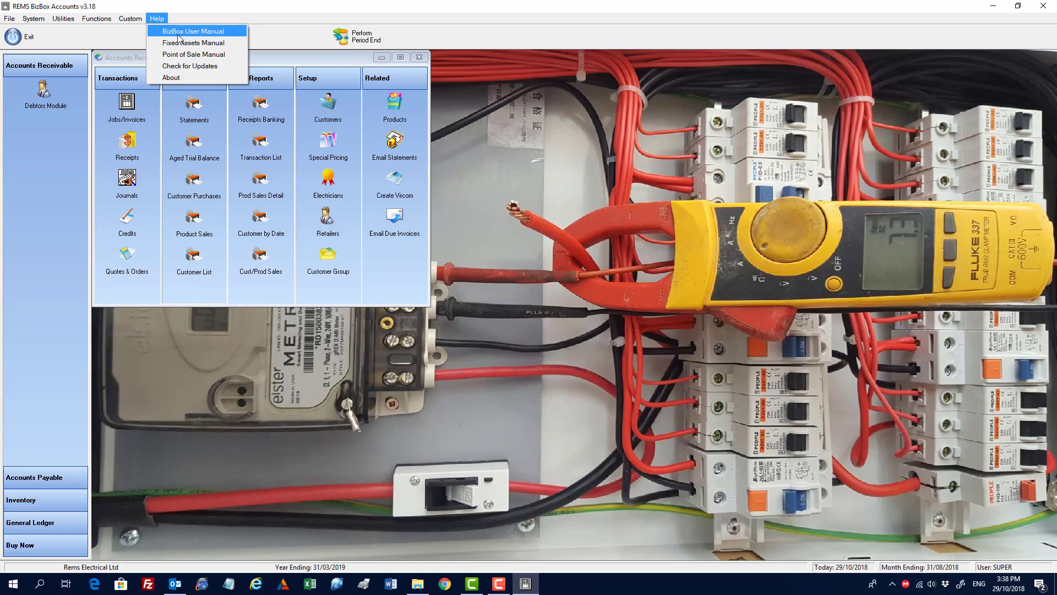
mouse_move(10, 18)
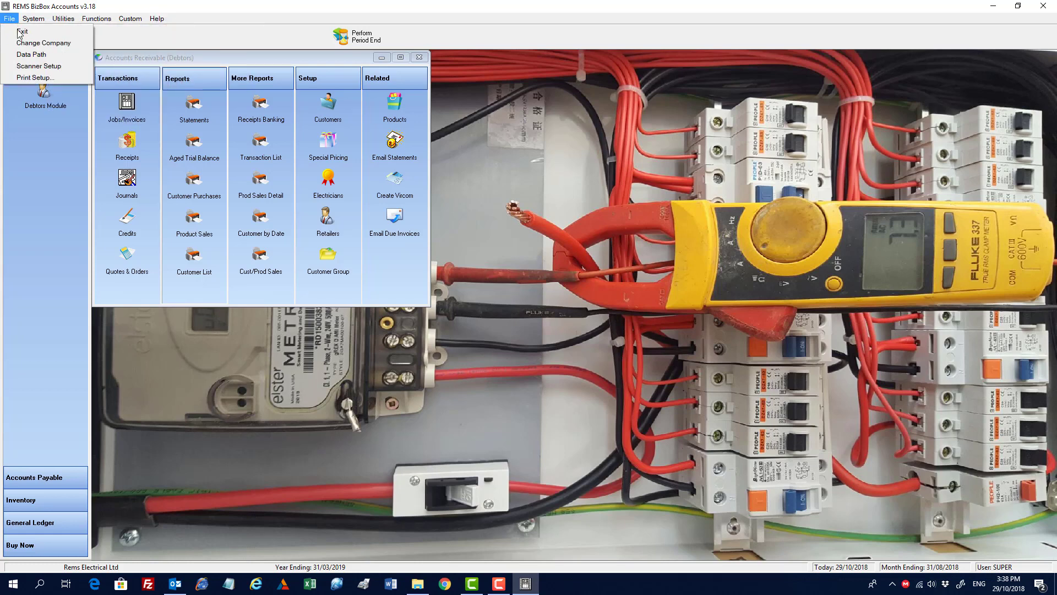
left_click(22, 32)
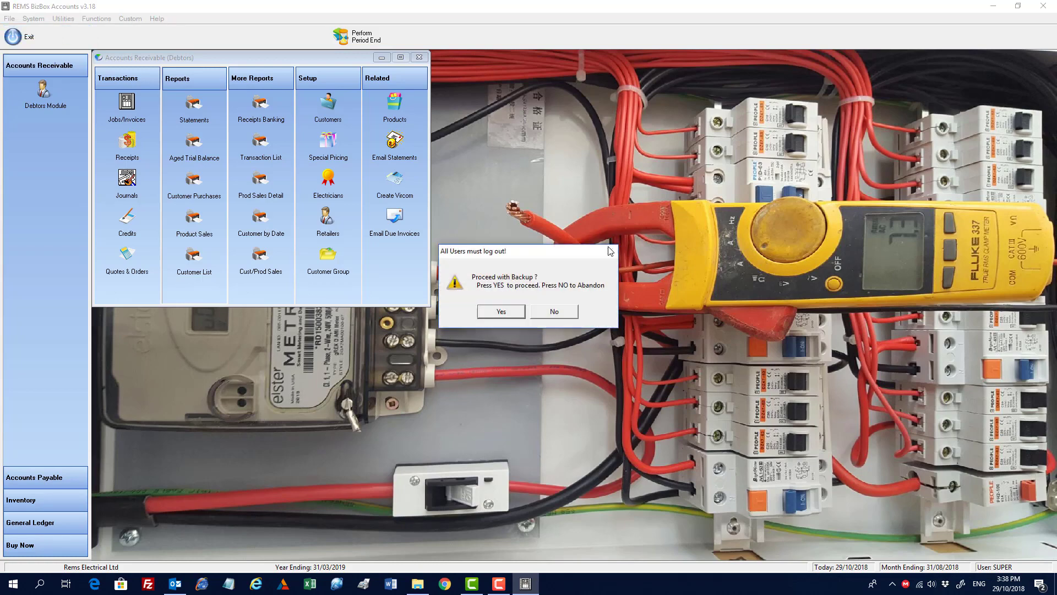
left_click(552, 311)
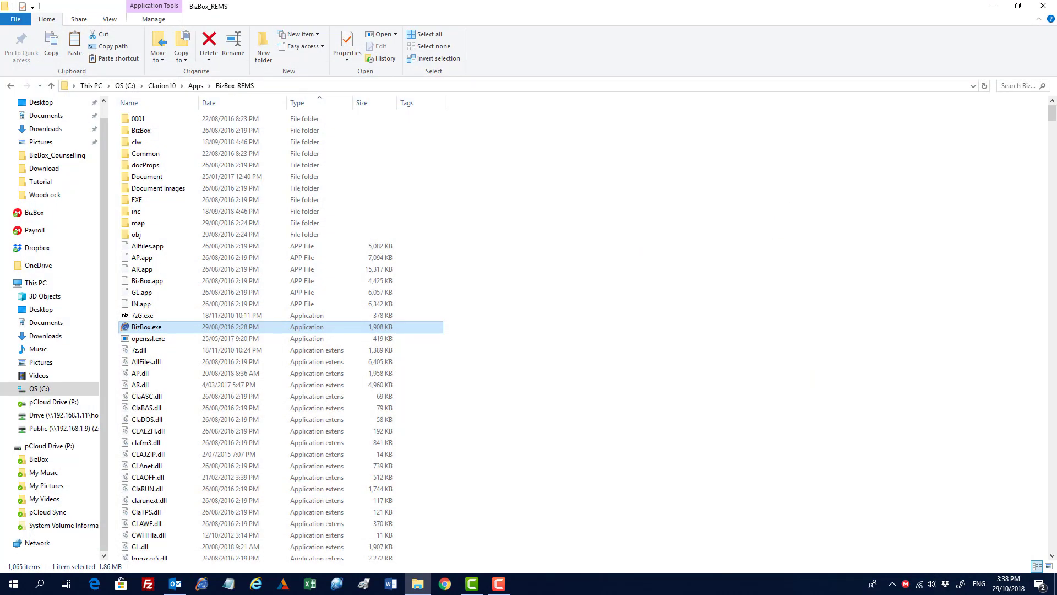